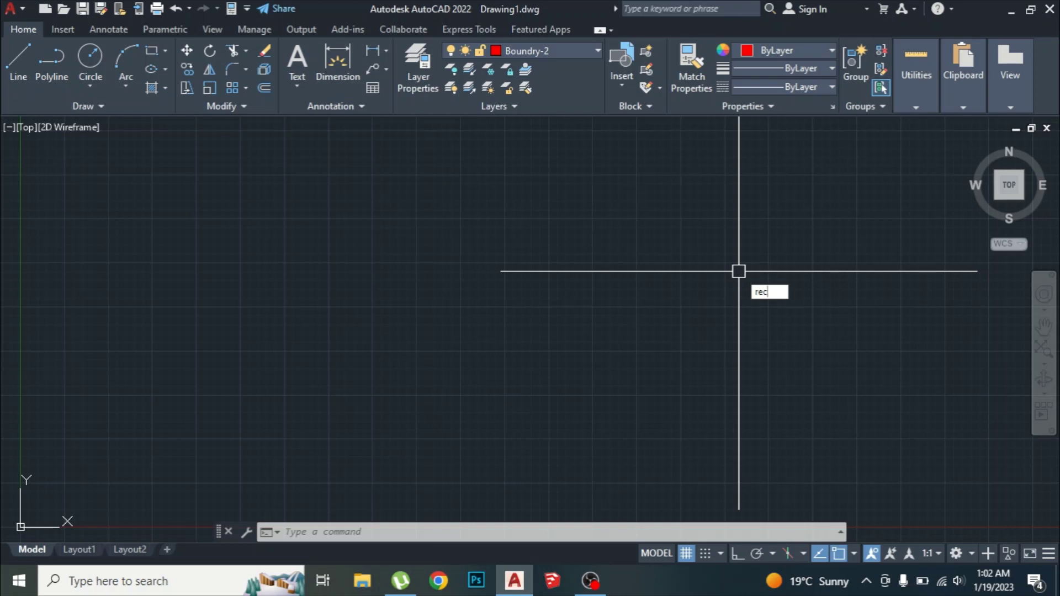
- Draw a rectangle with a length of 25' and a width of 45', using the Dimensions option
{"action": "key", "text": "Return"}
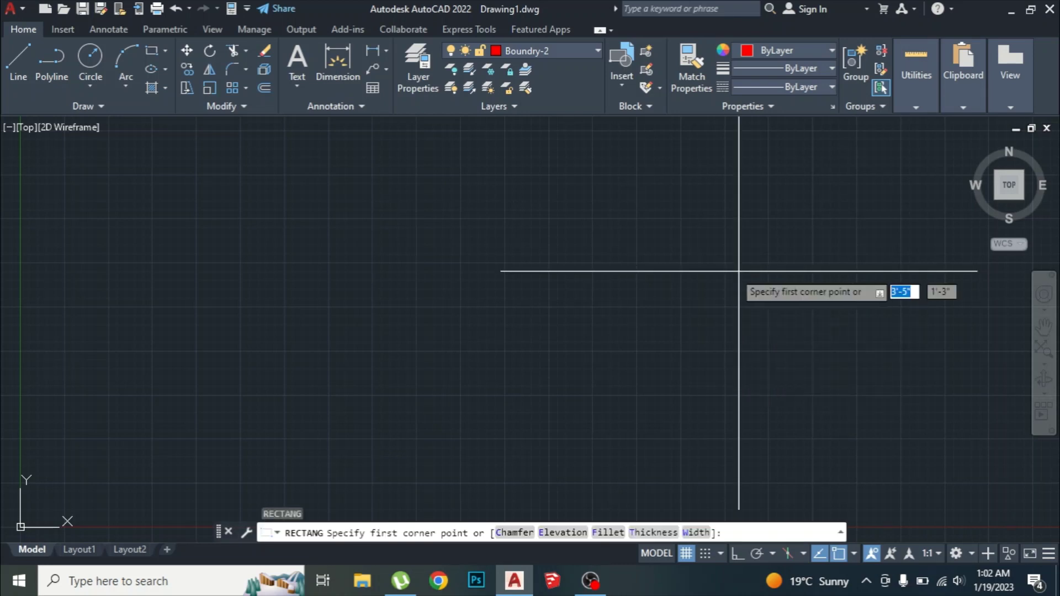
{"action": "left_click", "coordinate": [457, 180]}
{"action": "right_click", "coordinate": [551, 259]}
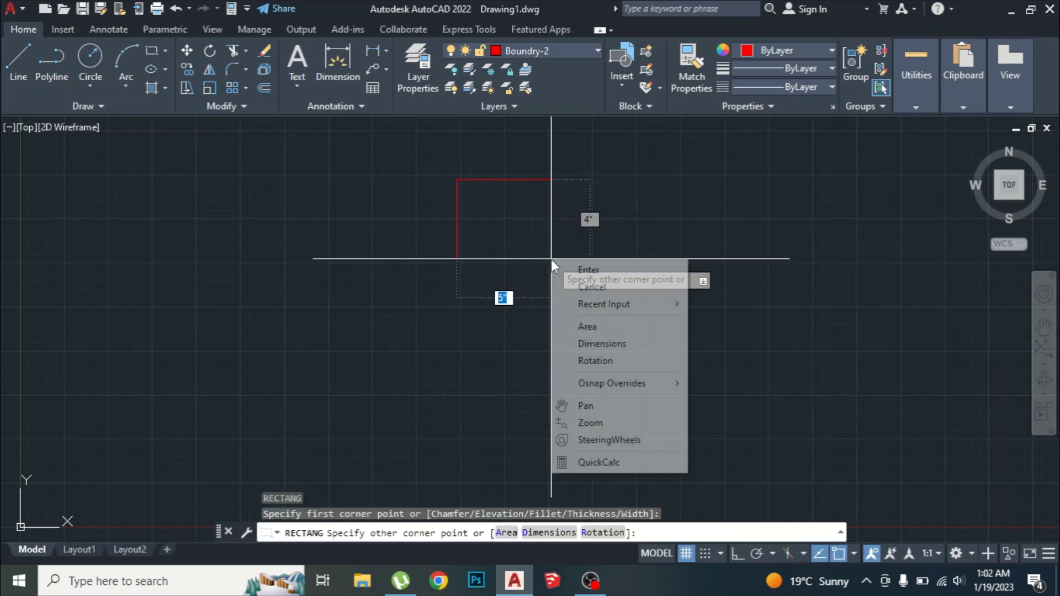
{"action": "left_click", "coordinate": [630, 345]}
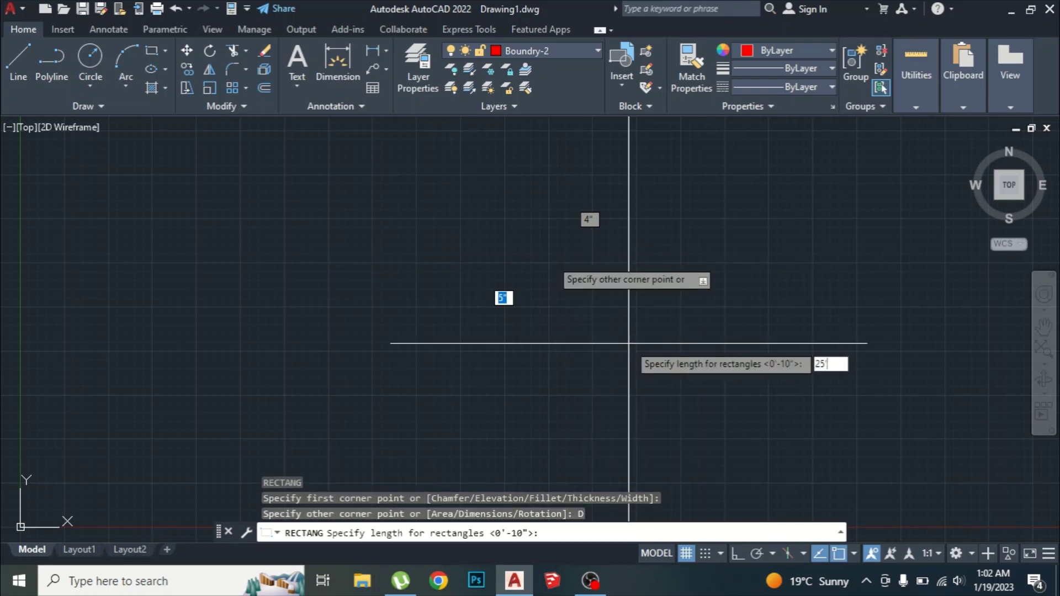
{"action": "type", "text": "25'"}
{"action": "key", "text": "Return"}
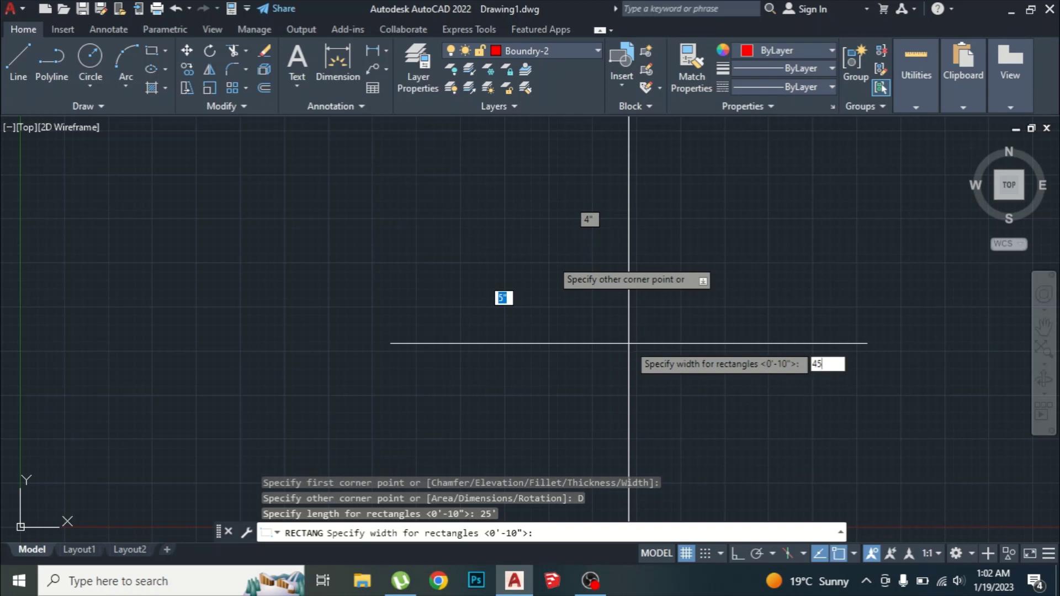
{"action": "key", "text": "Return"}
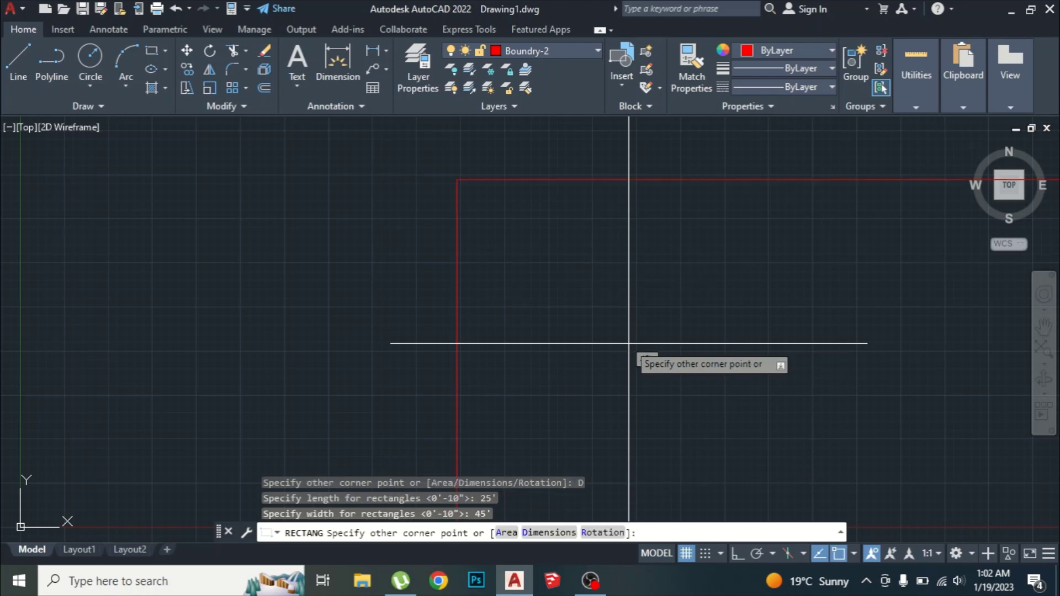
{"action": "left_click", "coordinate": [628, 343]}
- Move the rectangle up and to the right so it sits above the X axis and right of the Y axis
{"action": "scroll", "coordinate": [509, 255], "scroll_direction": "down", "scroll_amount": 6}
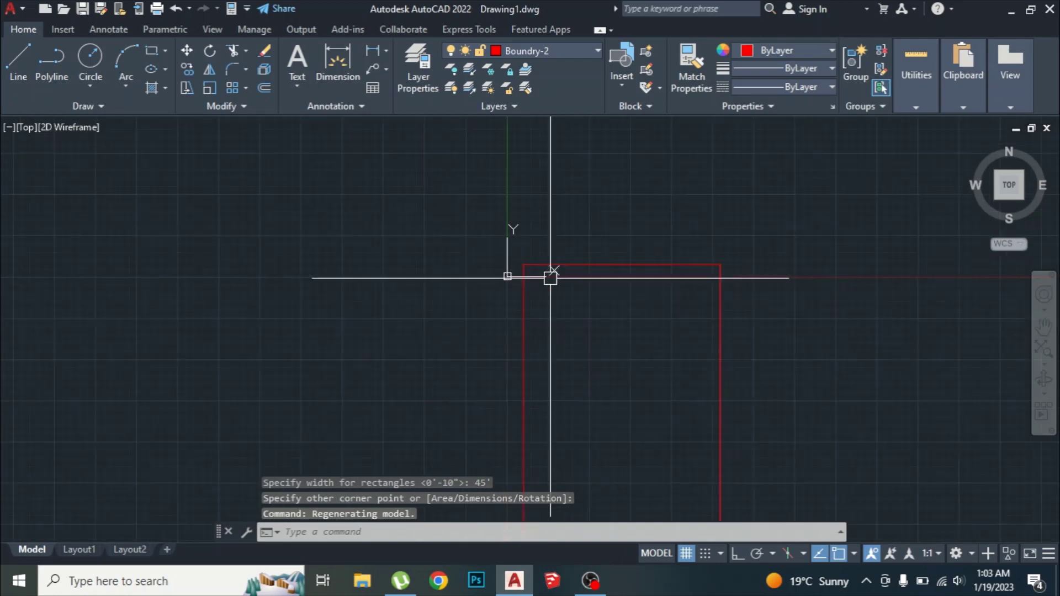
{"action": "scroll", "coordinate": [589, 314], "scroll_direction": "up", "scroll_amount": 4}
{"action": "left_click", "coordinate": [639, 454]}
{"action": "left_click", "coordinate": [525, 334]}
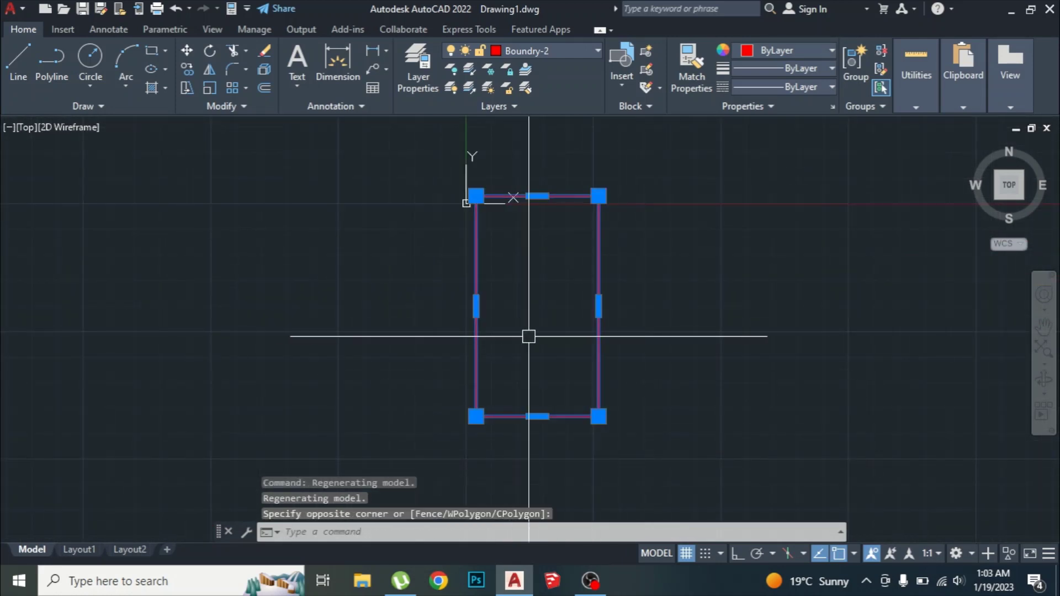
{"action": "type", "text": "m"}
{"action": "key", "text": "Return"}
{"action": "left_click", "coordinate": [539, 330]}
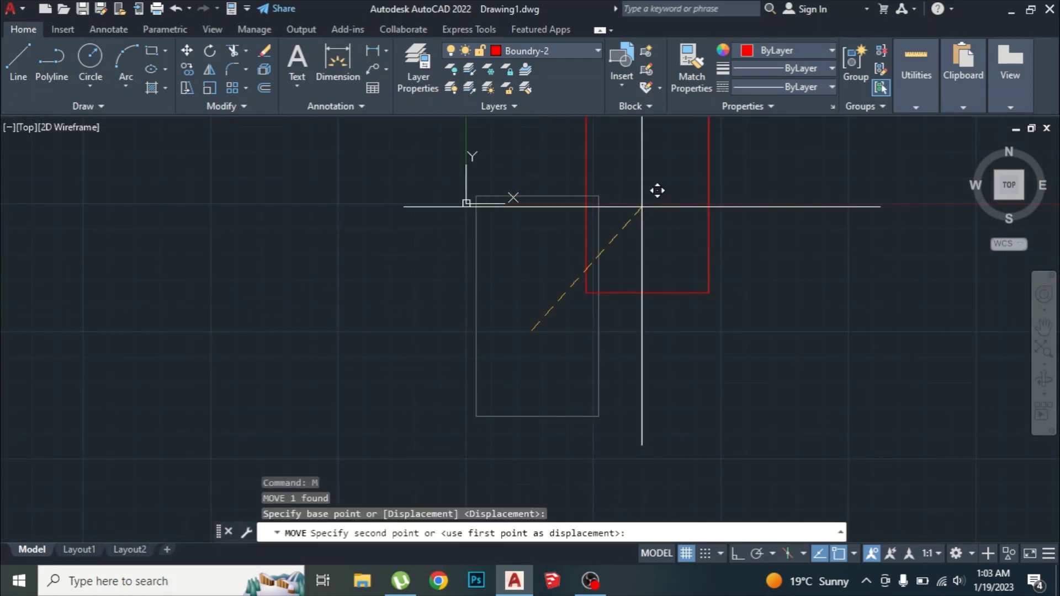
{"action": "middle_click_drag", "start_coordinate": [632, 233], "coordinate": [575, 446]}
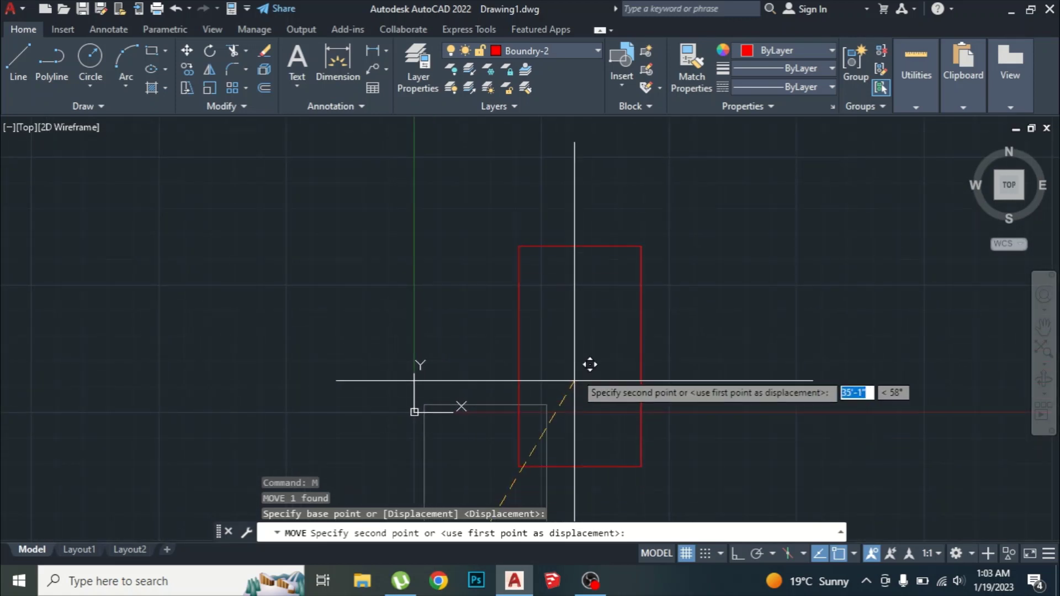
{"action": "left_click", "coordinate": [609, 283]}
{"action": "key", "text": "Escape"}
{"action": "key", "text": "Escape"}
{"action": "key", "text": "Escape"}
{"action": "middle_click_drag", "start_coordinate": [611, 267], "coordinate": [590, 302]}
{"action": "scroll", "coordinate": [586, 245], "scroll_direction": "up", "scroll_amount": 2}
{"action": "scroll", "coordinate": [592, 229], "scroll_direction": "down", "scroll_amount": 2}
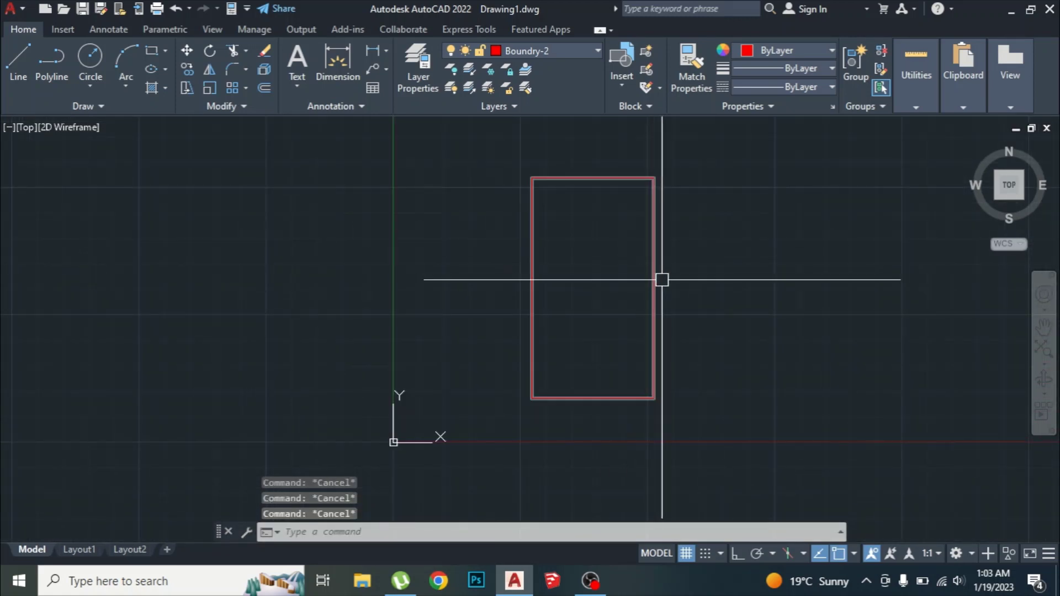
{"action": "scroll", "coordinate": [674, 279], "scroll_direction": "up", "scroll_amount": 2}
{"action": "scroll", "coordinate": [680, 276], "scroll_direction": "down", "scroll_amount": 2}
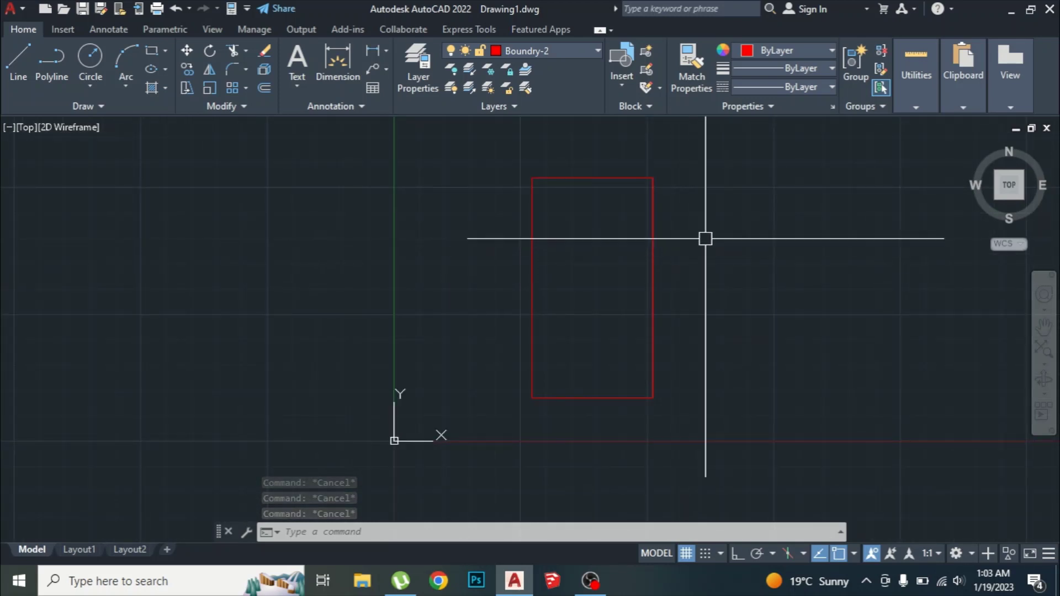
{"action": "scroll", "coordinate": [720, 290], "scroll_direction": "up", "scroll_amount": 2}
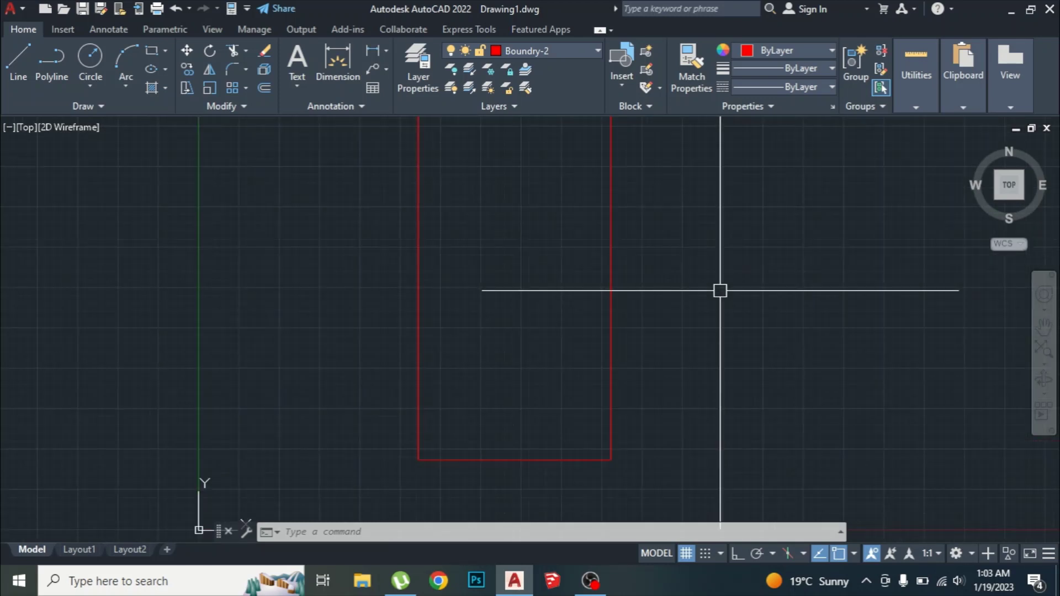
{"action": "scroll", "coordinate": [720, 291], "scroll_direction": "down", "scroll_amount": 2}
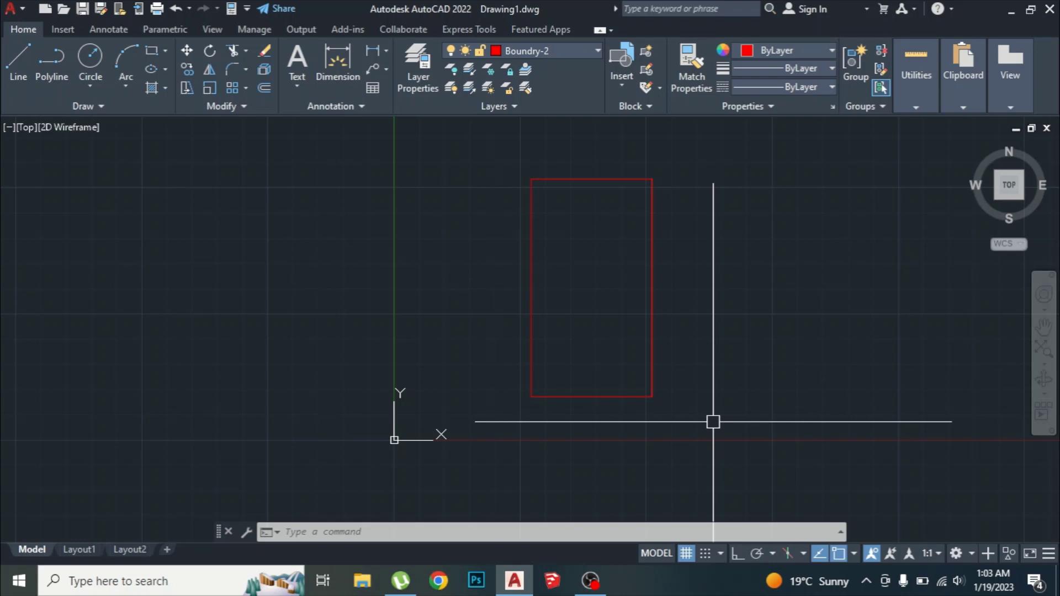
- Offset the boundary rectangle inward by 9" to form the wall thickness
{"action": "type", "text": "O"}
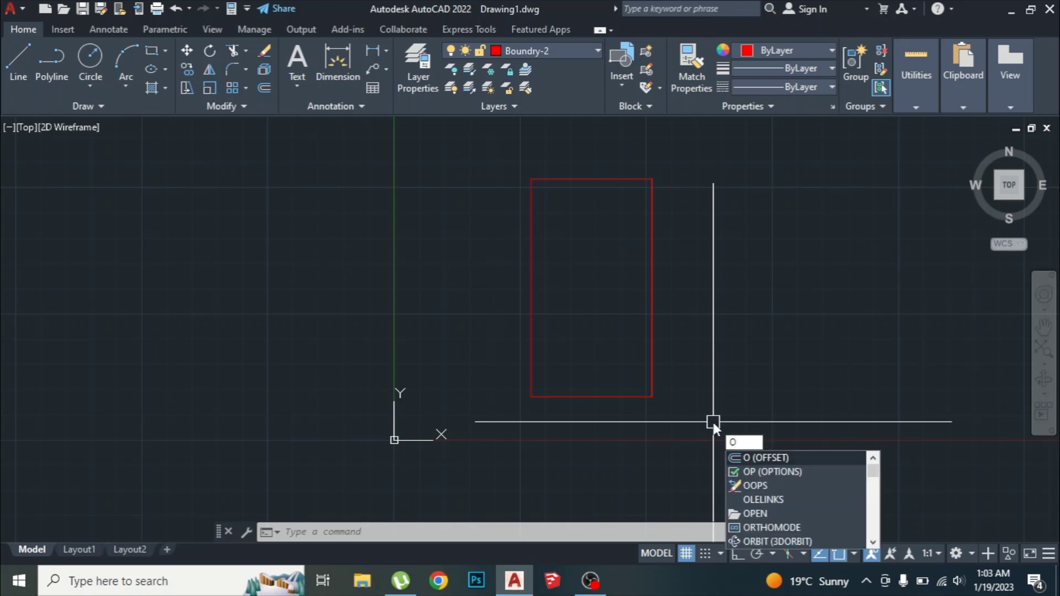
{"action": "key", "text": "Return"}
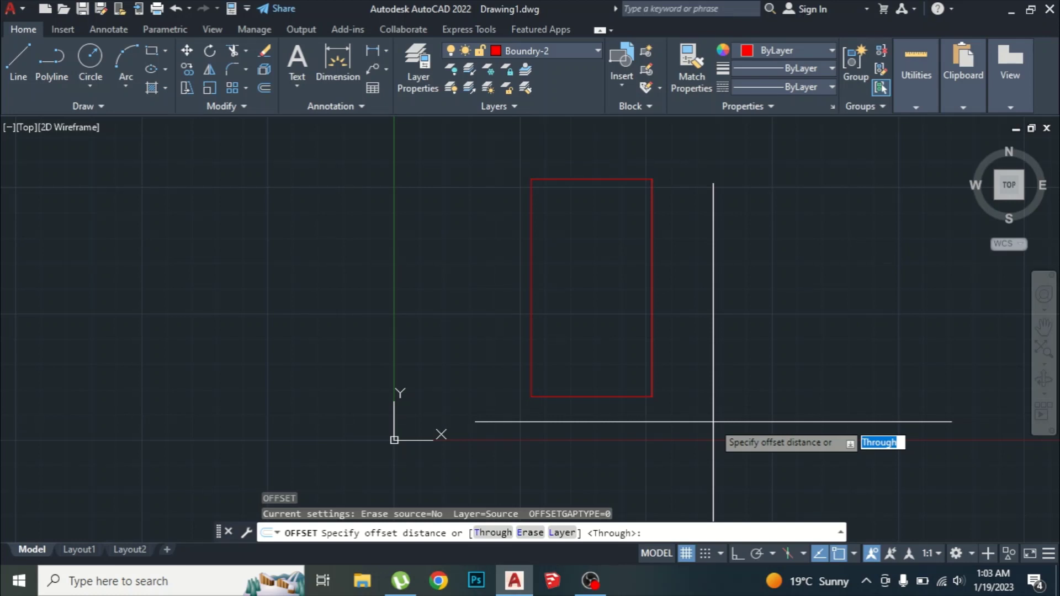
{"action": "type", "text": "9\""}
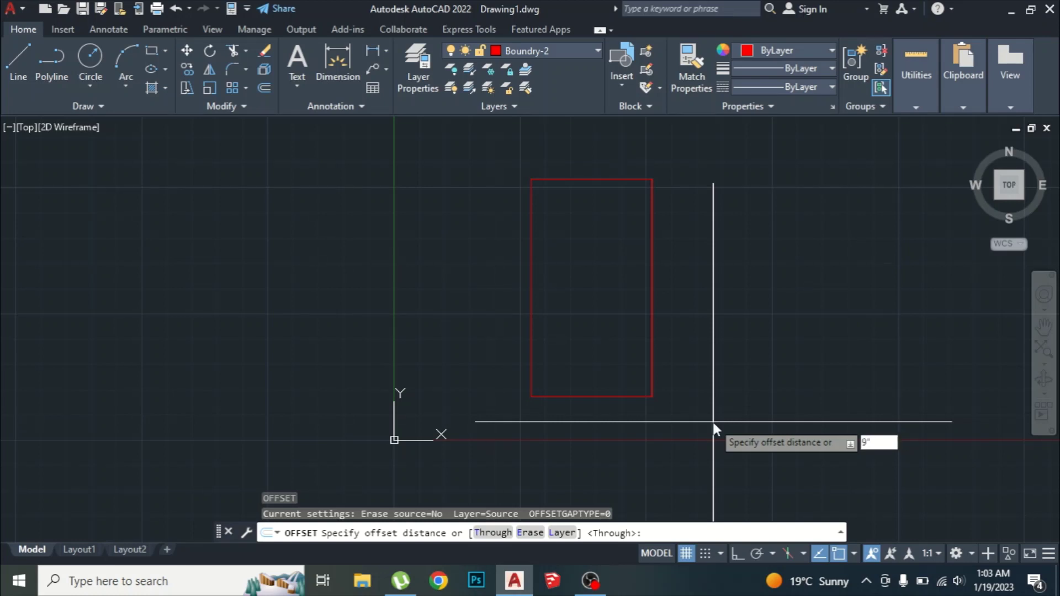
{"action": "key", "text": "Return"}
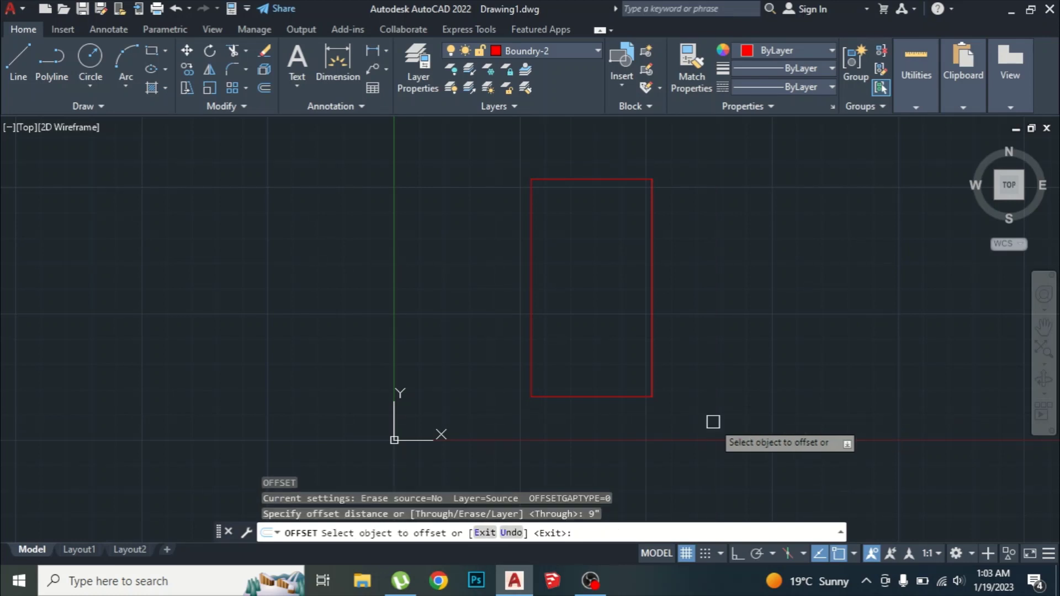
{"action": "left_click", "coordinate": [652, 344]}
{"action": "left_click", "coordinate": [608, 338]}
{"action": "scroll", "coordinate": [563, 162], "scroll_direction": "up", "scroll_amount": 4}
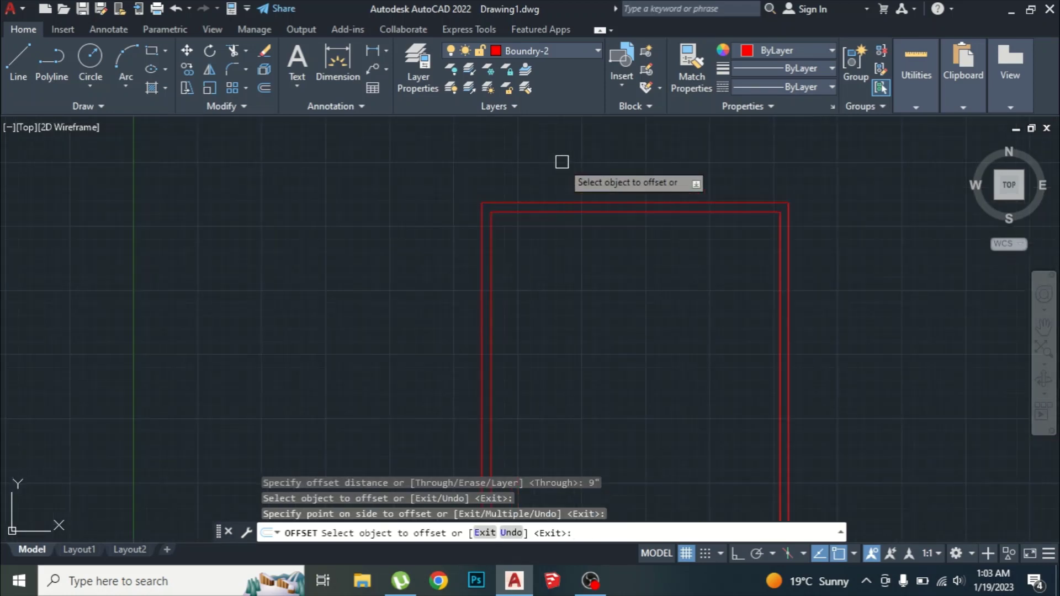
{"action": "key", "text": "Escape"}
{"action": "key", "text": "Escape"}
{"action": "key", "text": "Escape"}
{"action": "key", "text": "Escape"}
- Examine the double wall outline along the upper and lower edges of the plan
{"action": "scroll", "coordinate": [514, 208], "scroll_direction": "up", "scroll_amount": 2}
{"action": "scroll", "coordinate": [495, 225], "scroll_direction": "down", "scroll_amount": 4}
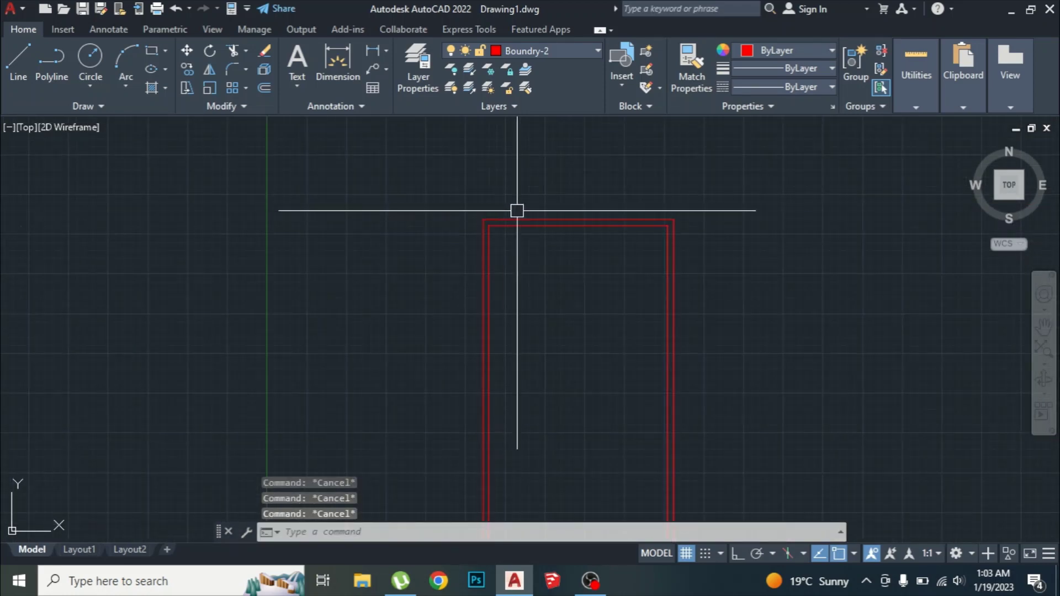
{"action": "scroll", "coordinate": [565, 216], "scroll_direction": "down", "scroll_amount": 4}
{"action": "scroll", "coordinate": [554, 307], "scroll_direction": "up", "scroll_amount": 4}
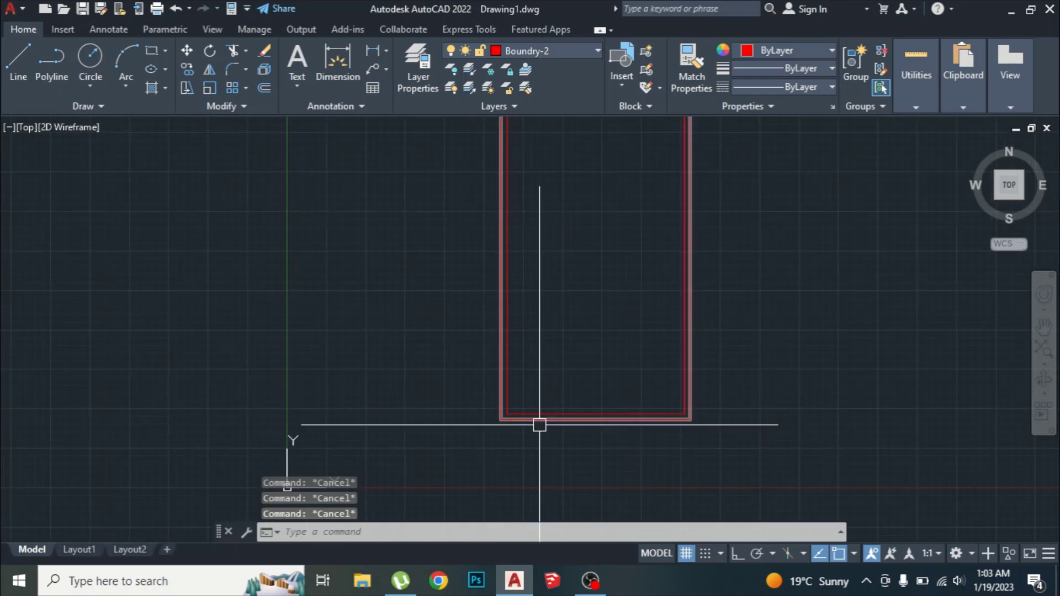
{"action": "scroll", "coordinate": [514, 420], "scroll_direction": "up", "scroll_amount": 3}
{"action": "scroll", "coordinate": [502, 416], "scroll_direction": "down", "scroll_amount": 3}
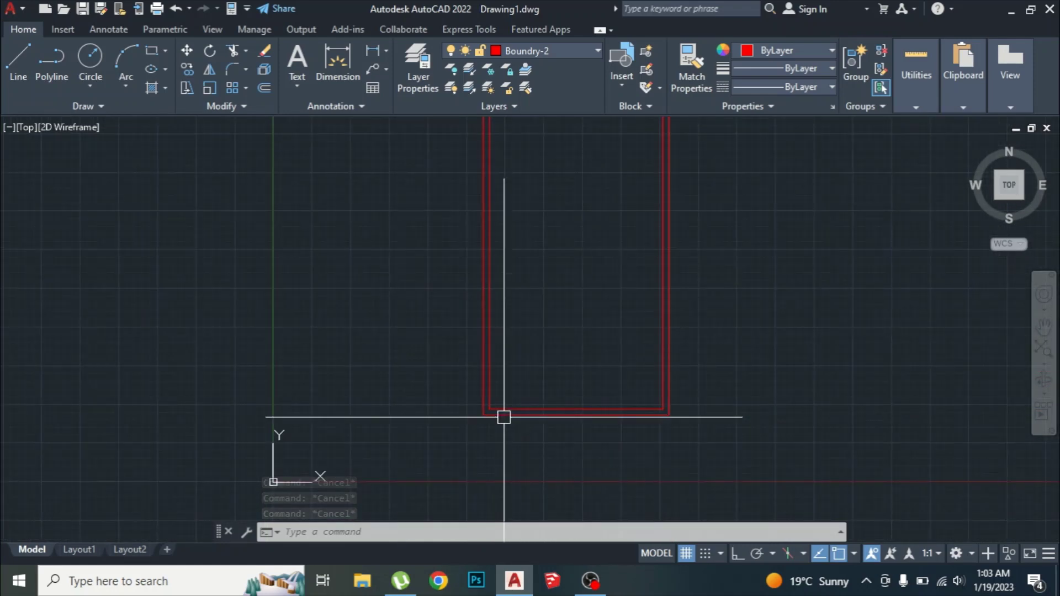
{"action": "scroll", "coordinate": [504, 417], "scroll_direction": "down", "scroll_amount": 4}
{"action": "scroll", "coordinate": [513, 398], "scroll_direction": "up", "scroll_amount": 4}
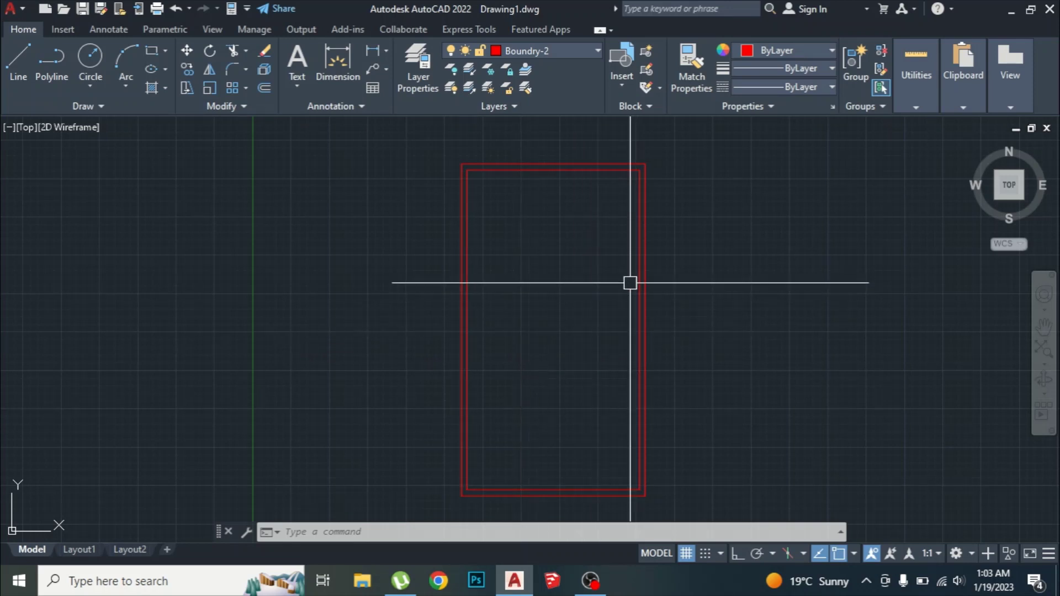
- Explode the outer and inner boundary rectangles into separate lines
{"action": "left_click", "coordinate": [658, 282]}
{"action": "left_click", "coordinate": [584, 304]}
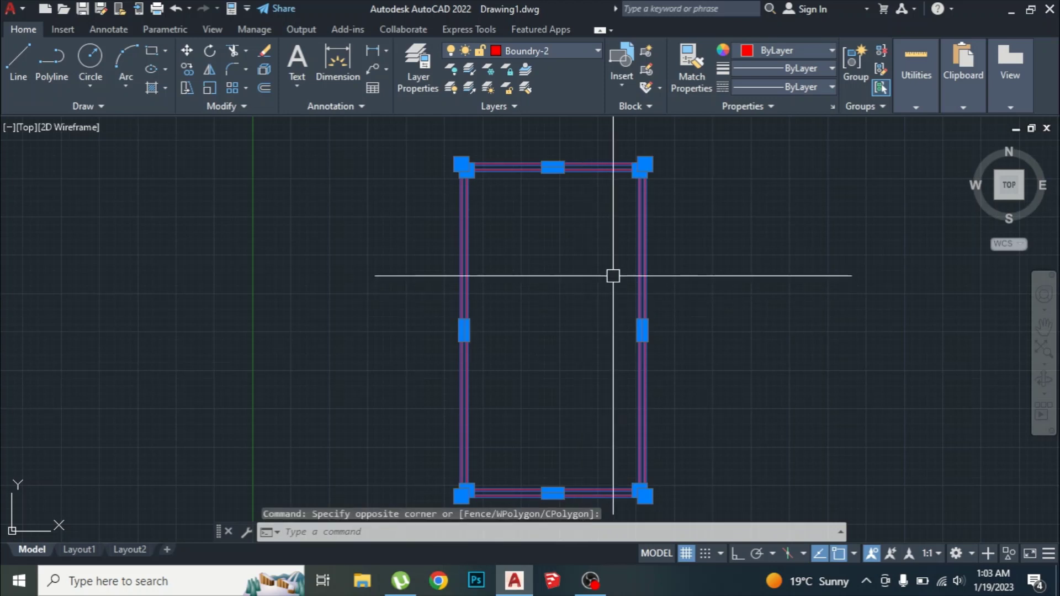
{"action": "type", "text": "x"}
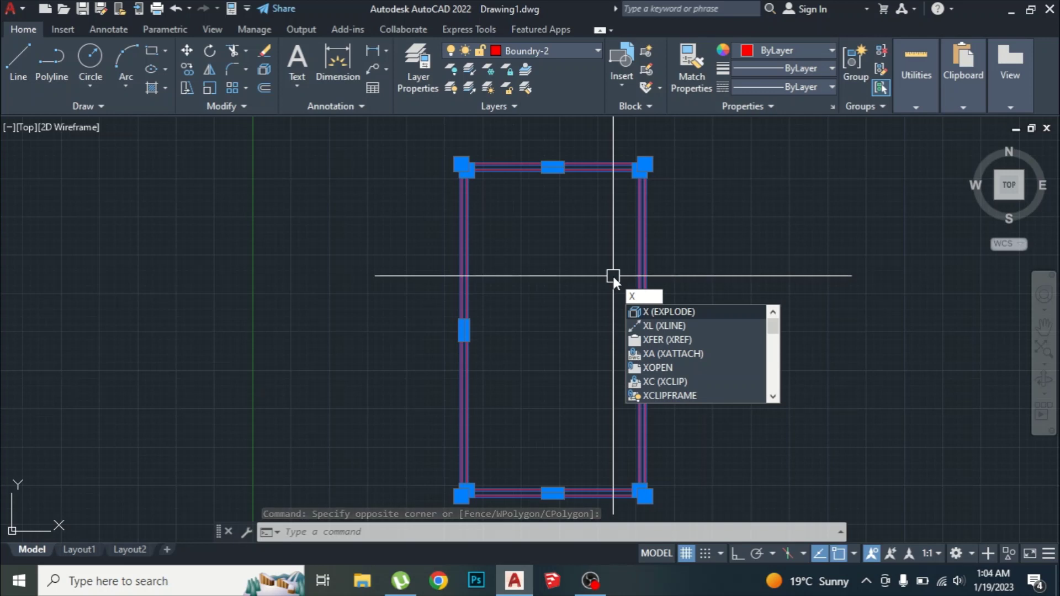
{"action": "key", "text": "Return"}
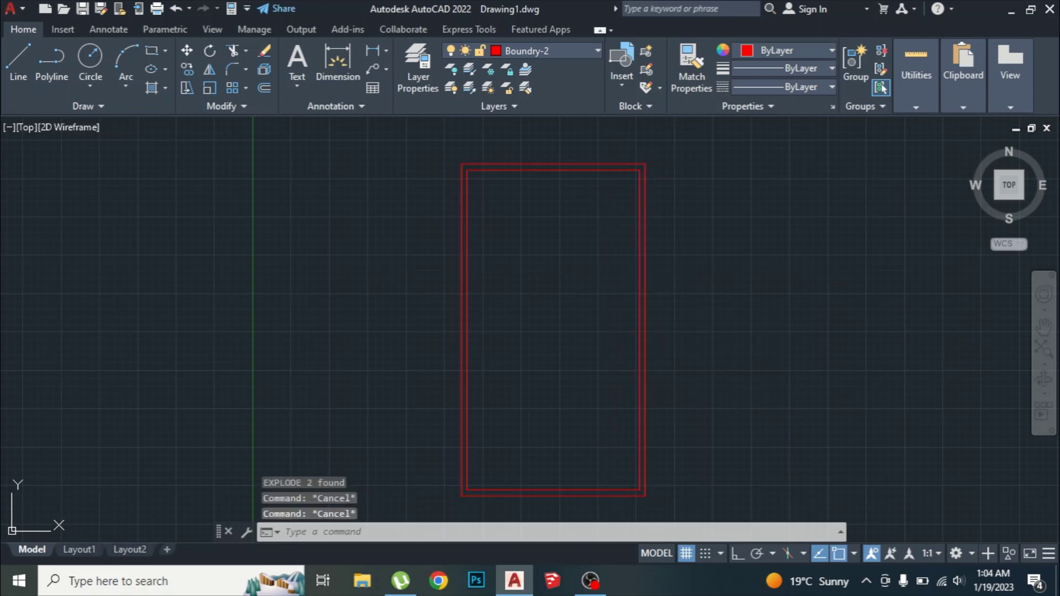
- Check by trial selection that the exploded lines at the plan's upper end can be picked individually
{"action": "scroll", "coordinate": [499, 164], "scroll_direction": "up", "scroll_amount": 4}
{"action": "left_click", "coordinate": [604, 170]}
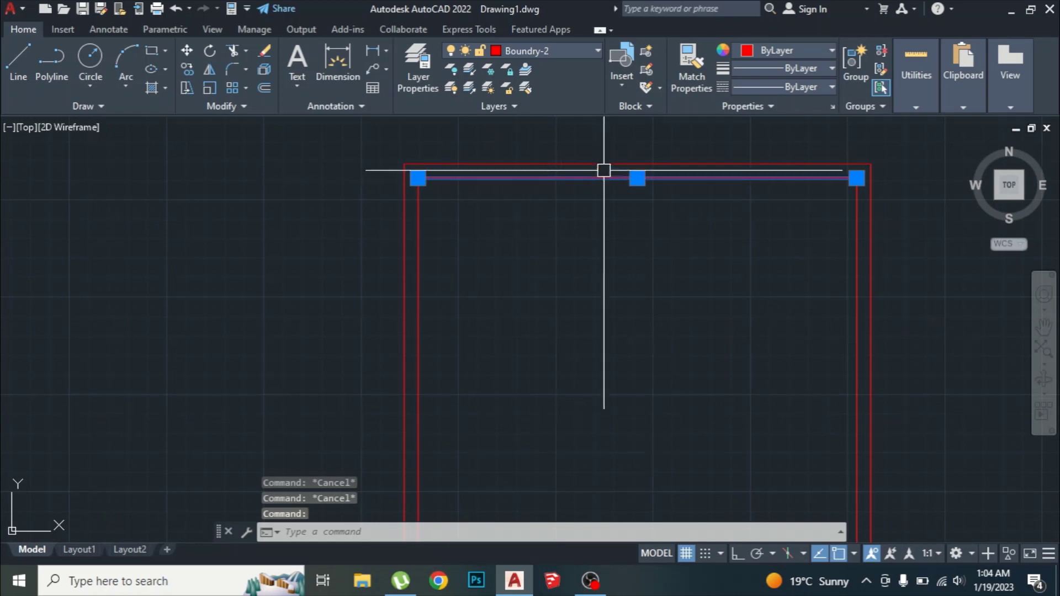
{"action": "key", "text": "Escape"}
{"action": "scroll", "coordinate": [646, 251], "scroll_direction": "down", "scroll_amount": 4}
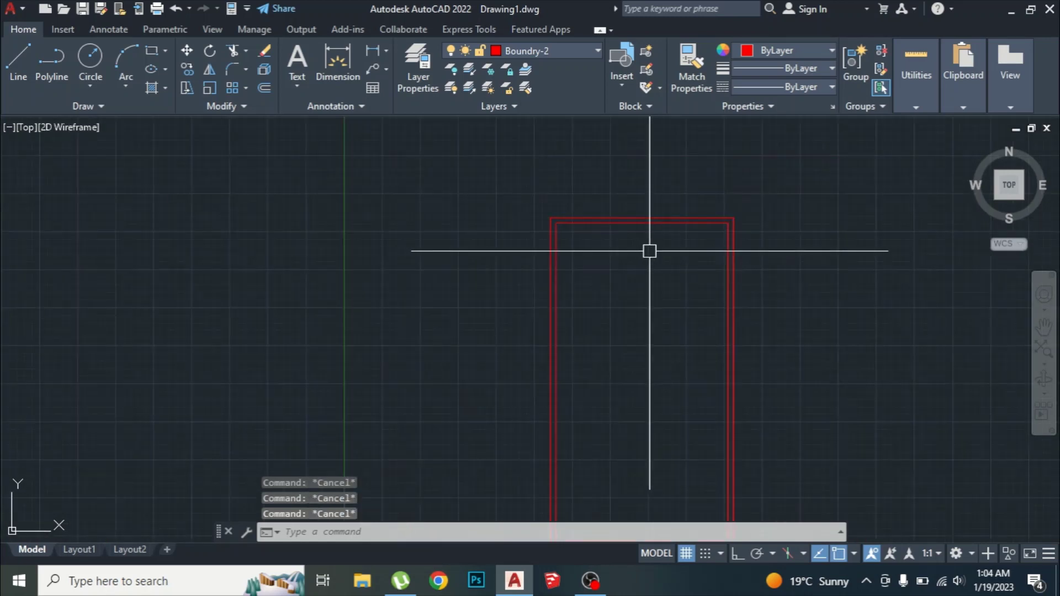
{"action": "left_click", "coordinate": [782, 287]}
{"action": "left_click", "coordinate": [535, 175]}
{"action": "key", "text": "Escape"}
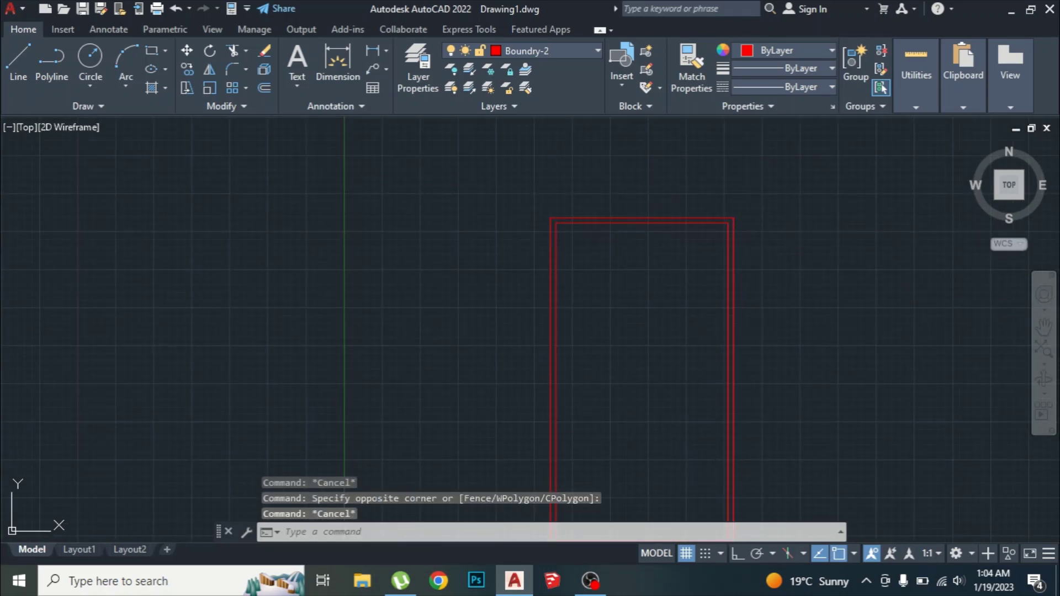
{"action": "left_click", "coordinate": [754, 296]}
{"action": "left_click", "coordinate": [539, 171]}
{"action": "key", "text": "Escape"}
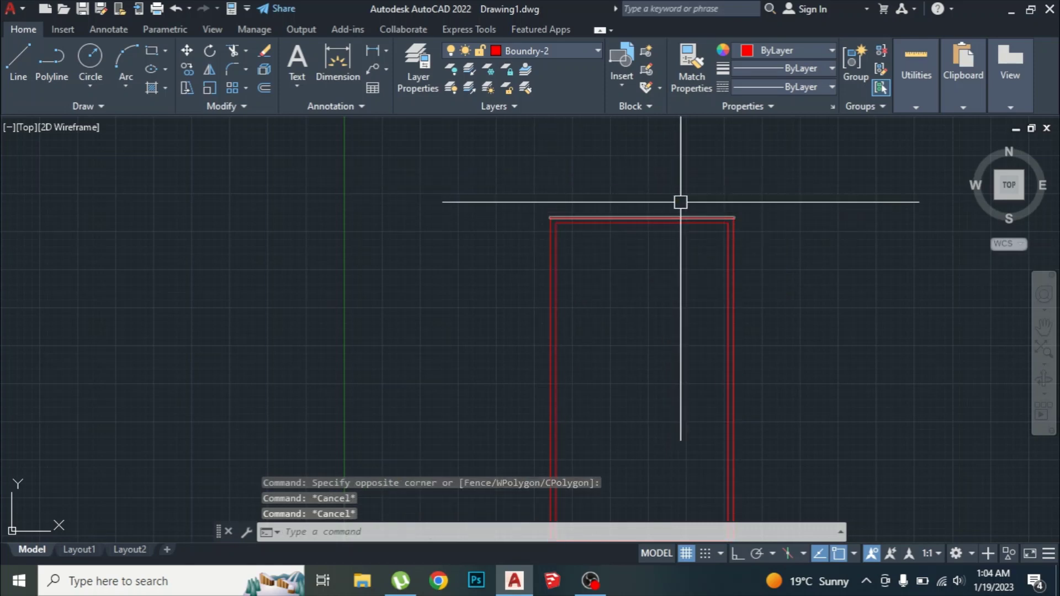
- Test the selection of the separate wall lines around the plan's lower edge and upper end
{"action": "scroll", "coordinate": [681, 265], "scroll_direction": "down", "scroll_amount": 4}
{"action": "scroll", "coordinate": [644, 355], "scroll_direction": "up", "scroll_amount": 8}
{"action": "left_click", "coordinate": [592, 316]}
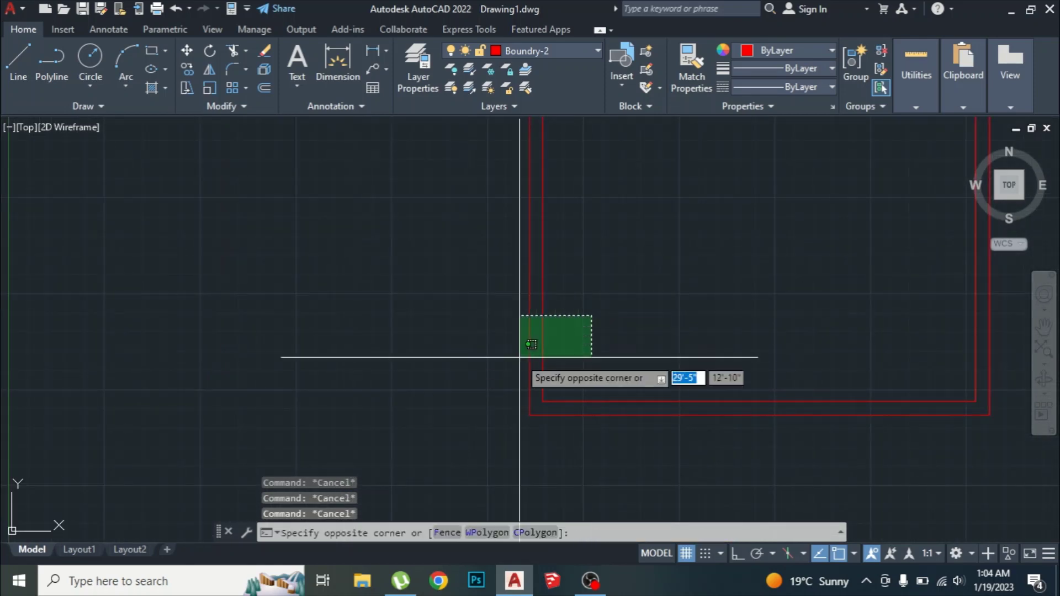
{"action": "key", "text": "Escape"}
{"action": "left_click", "coordinate": [670, 455]}
{"action": "left_click", "coordinate": [611, 350]}
{"action": "scroll", "coordinate": [591, 396], "scroll_direction": "down", "scroll_amount": 3}
{"action": "key", "text": "Escape"}
{"action": "scroll", "coordinate": [562, 371], "scroll_direction": "up", "scroll_amount": 4}
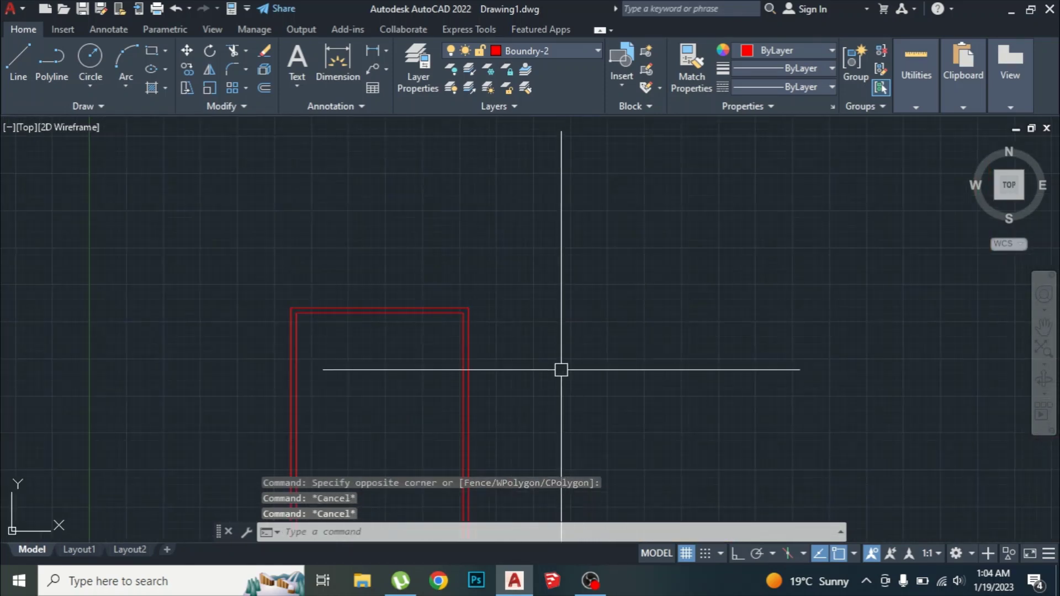
{"action": "scroll", "coordinate": [561, 370], "scroll_direction": "up", "scroll_amount": 2}
{"action": "left_click", "coordinate": [390, 366]}
{"action": "scroll", "coordinate": [646, 324], "scroll_direction": "down", "scroll_amount": 4}
{"action": "key", "text": "Escape"}
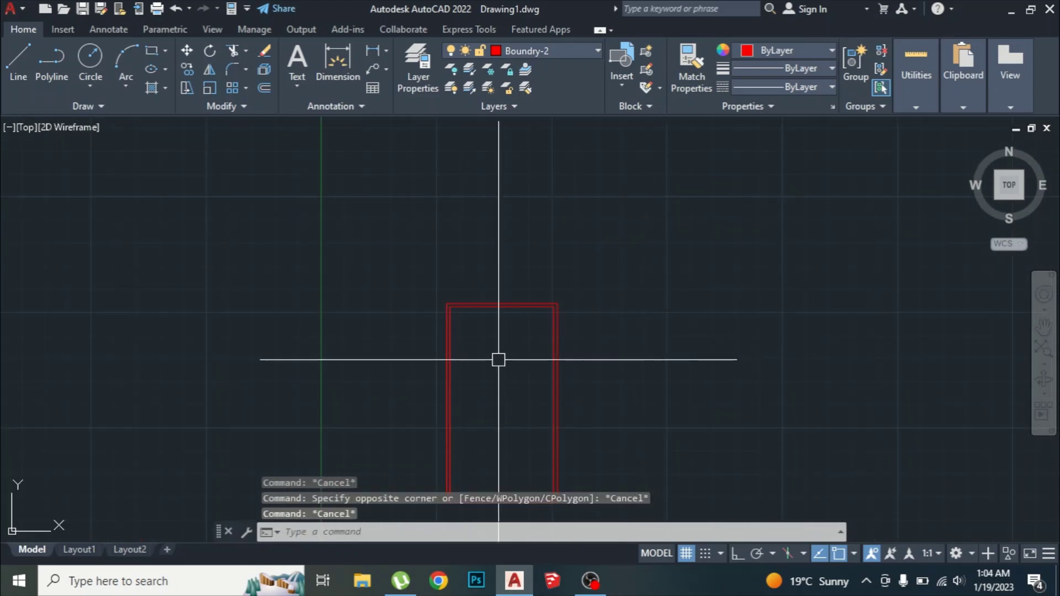
{"action": "scroll", "coordinate": [499, 360], "scroll_direction": "down", "scroll_amount": 4}
{"action": "middle_click", "coordinate": [513, 343]}
{"action": "middle_click", "coordinate": [513, 343]}
{"action": "scroll", "coordinate": [553, 338], "scroll_direction": "down", "scroll_amount": 3}
{"action": "scroll", "coordinate": [541, 403], "scroll_direction": "up", "scroll_amount": 6}
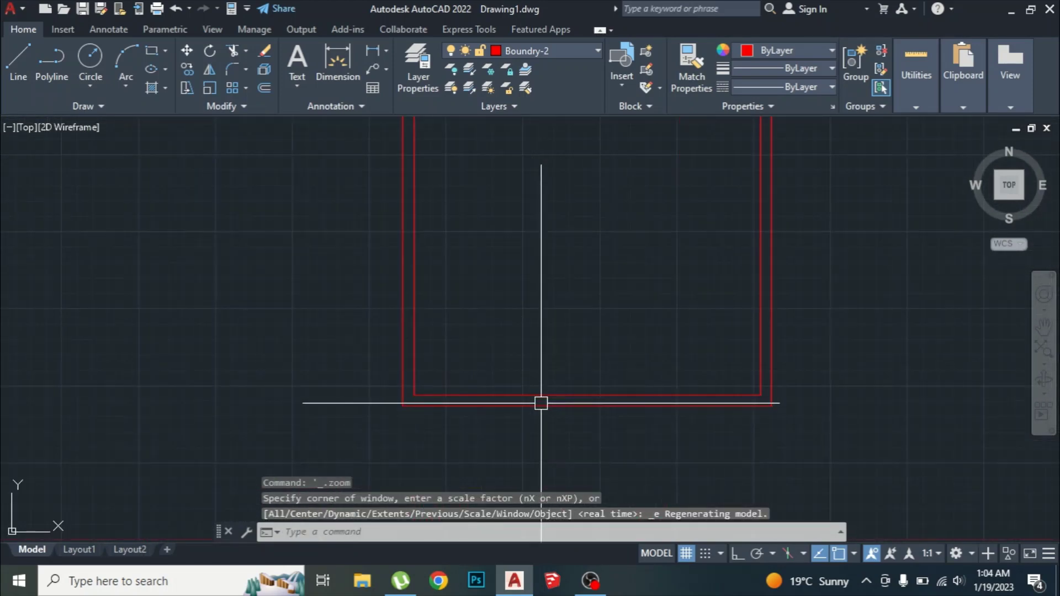
{"action": "scroll", "coordinate": [568, 355], "scroll_direction": "down", "scroll_amount": 2}
{"action": "scroll", "coordinate": [582, 355], "scroll_direction": "down", "scroll_amount": 2}
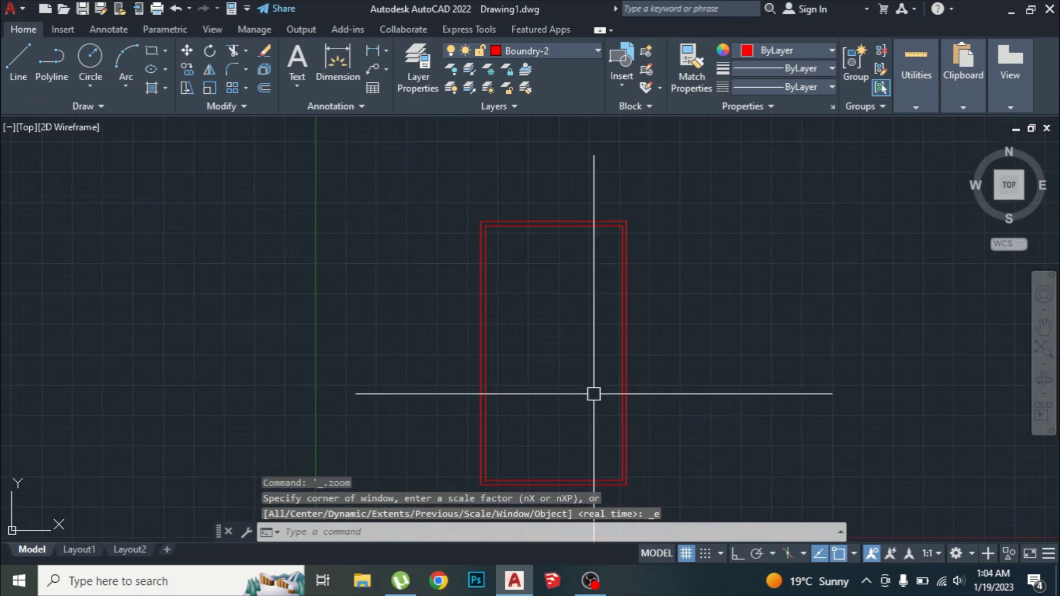
- Offset the inner line of the plan's upper wall 10' downward into the interior
{"action": "scroll", "coordinate": [585, 376], "scroll_direction": "up", "scroll_amount": 2}
{"action": "type", "text": "o"}
{"action": "key", "text": "Return"}
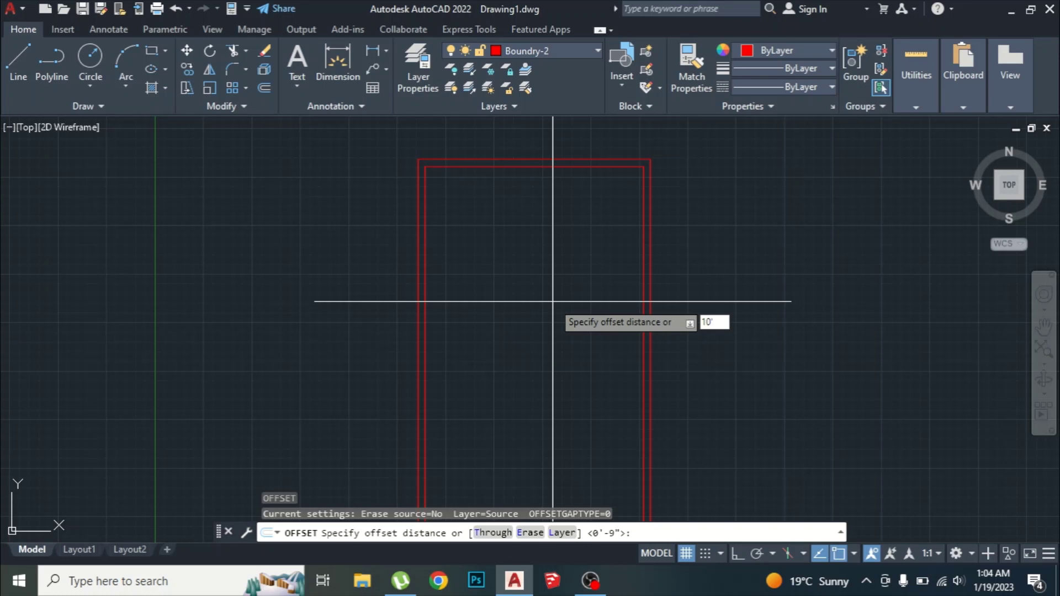
{"action": "key", "text": "Return"}
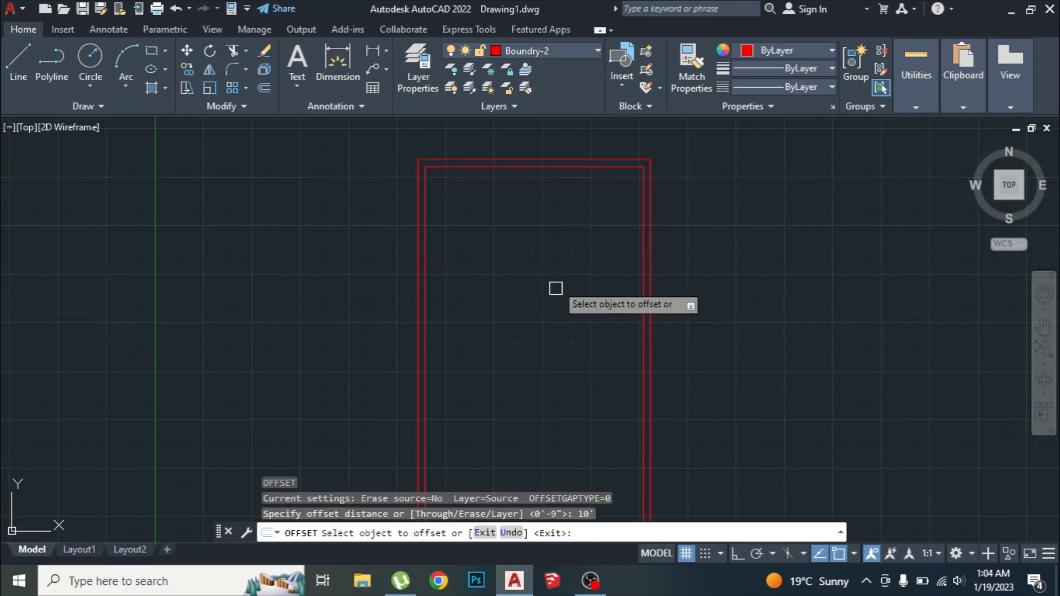
{"action": "left_click", "coordinate": [528, 166]}
{"action": "left_click", "coordinate": [537, 269]}
{"action": "scroll", "coordinate": [551, 232], "scroll_direction": "down", "scroll_amount": 4}
{"action": "scroll", "coordinate": [542, 232], "scroll_direction": "up", "scroll_amount": 4}
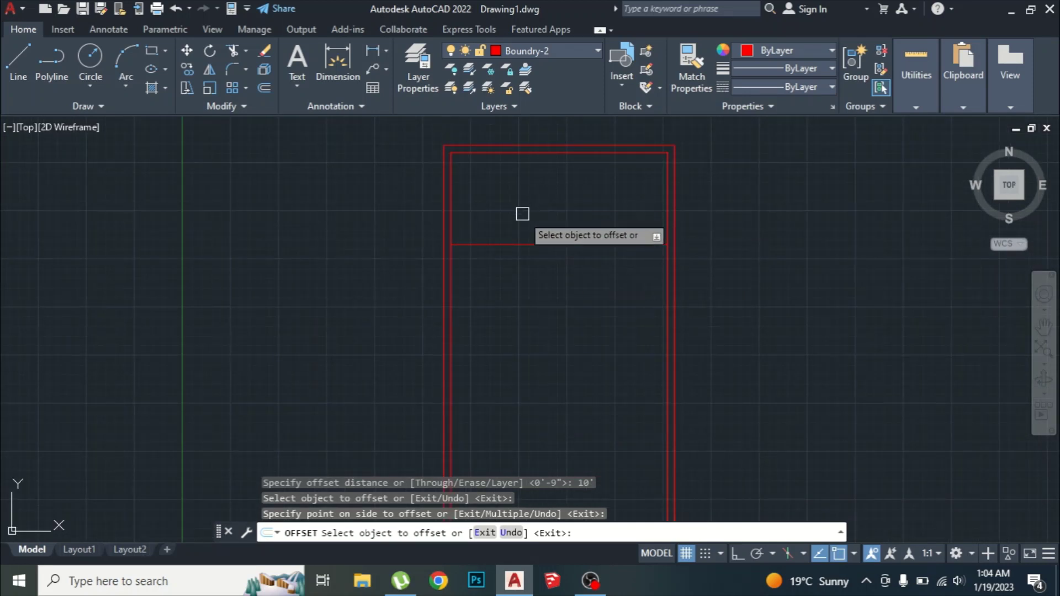
{"action": "scroll", "coordinate": [515, 257], "scroll_direction": "down", "scroll_amount": 2}
{"action": "scroll", "coordinate": [509, 227], "scroll_direction": "up", "scroll_amount": 2}
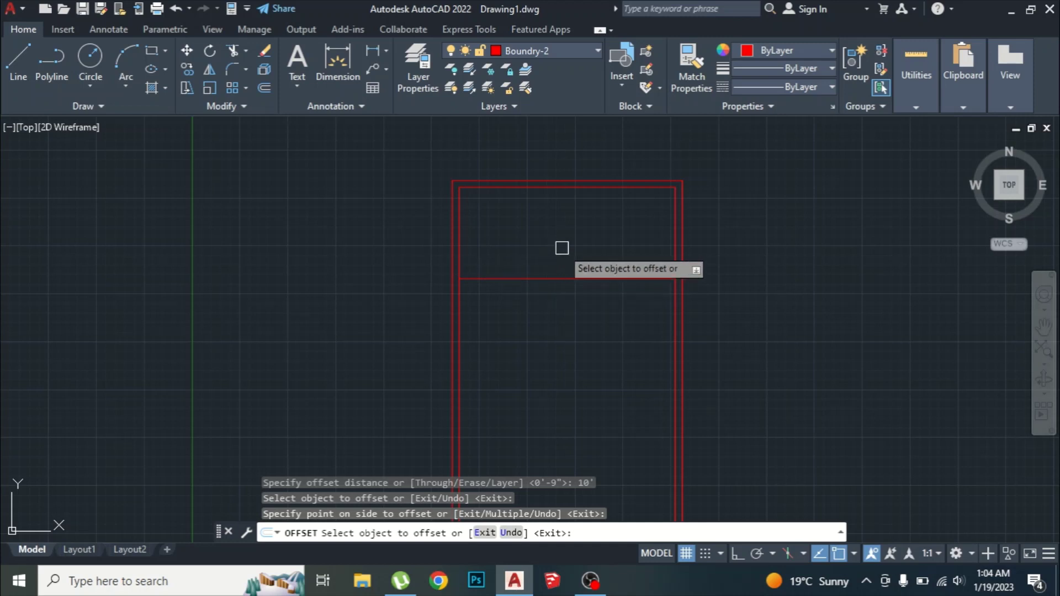
{"action": "key", "text": "Escape"}
{"action": "key", "text": "Escape"}
{"action": "key", "text": "Escape"}
{"action": "key", "text": "Escape"}
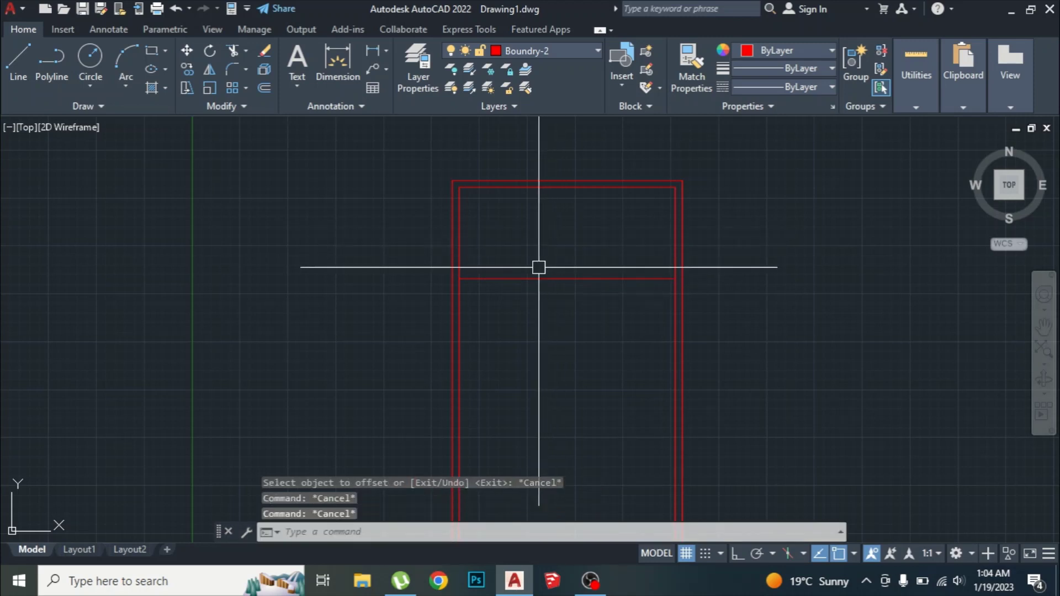
- Add a vertical linear dimension between the upper wall's inner line and the offset line below it
{"action": "type", "text": "d"}
{"action": "key", "text": "Down"}
{"action": "key", "text": "Return"}
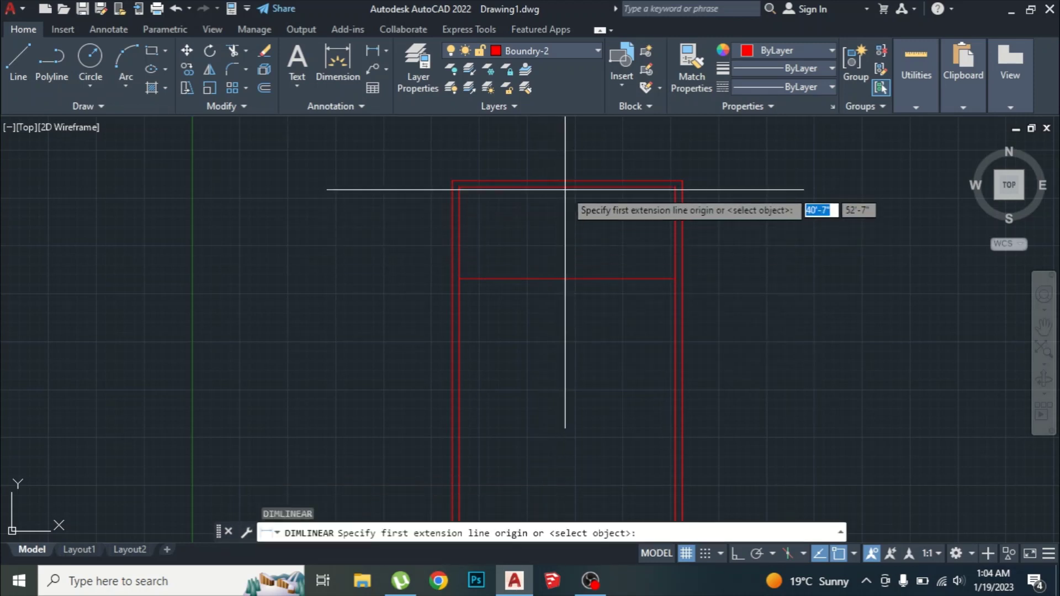
{"action": "left_click", "coordinate": [567, 187]}
{"action": "left_click", "coordinate": [567, 279]}
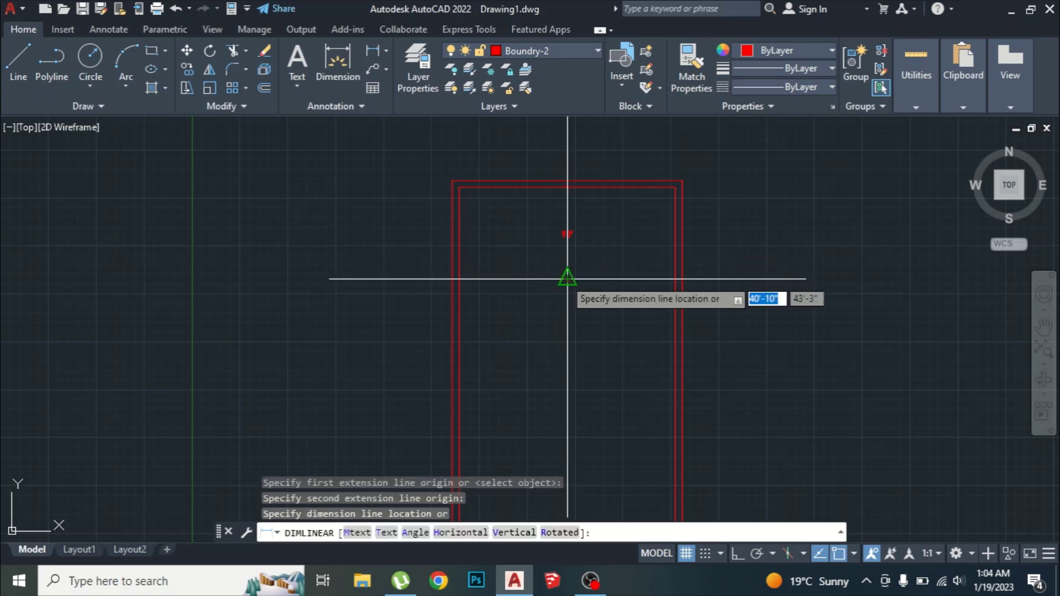
{"action": "left_click", "coordinate": [564, 279]}
{"action": "scroll", "coordinate": [596, 216], "scroll_direction": "down", "scroll_amount": 2}
{"action": "scroll", "coordinate": [596, 215], "scroll_direction": "up", "scroll_amount": 4}
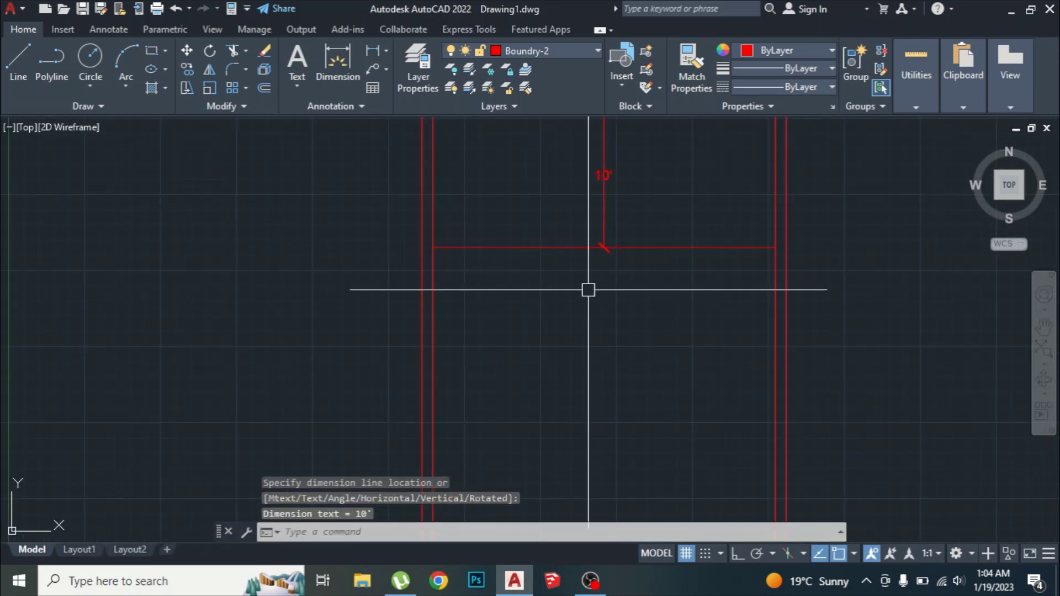
{"action": "type", "text": "l"}
{"action": "key", "text": "Return"}
{"action": "scroll", "coordinate": [575, 230], "scroll_direction": "down", "scroll_amount": 4}
{"action": "scroll", "coordinate": [580, 265], "scroll_direction": "up", "scroll_amount": 4}
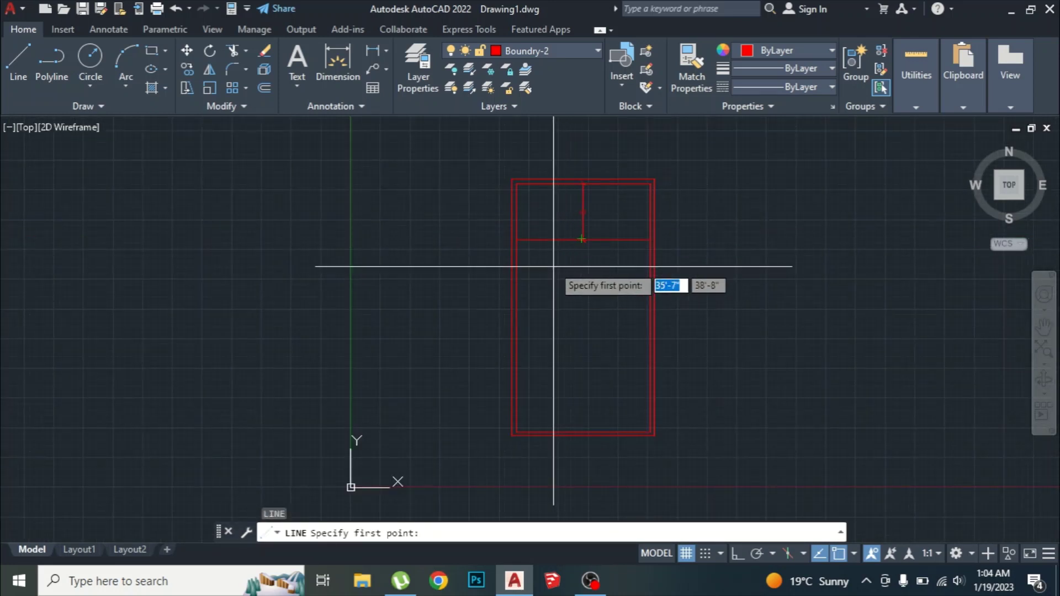
{"action": "key", "text": "Escape"}
{"action": "key", "text": "Escape"}
- Offset the interior horizontal line 20' downward
{"action": "scroll", "coordinate": [552, 264], "scroll_direction": "down", "scroll_amount": 2}
{"action": "type", "text": "o"}
{"action": "key", "text": "Return"}
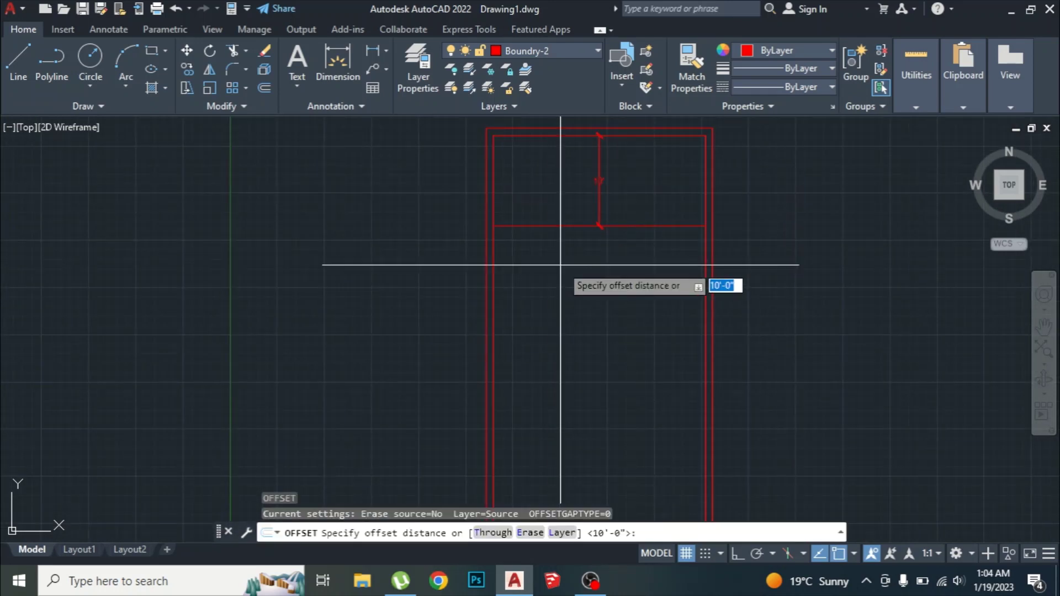
{"action": "scroll", "coordinate": [569, 268], "scroll_direction": "down", "scroll_amount": 2}
{"action": "scroll", "coordinate": [573, 272], "scroll_direction": "up", "scroll_amount": 2}
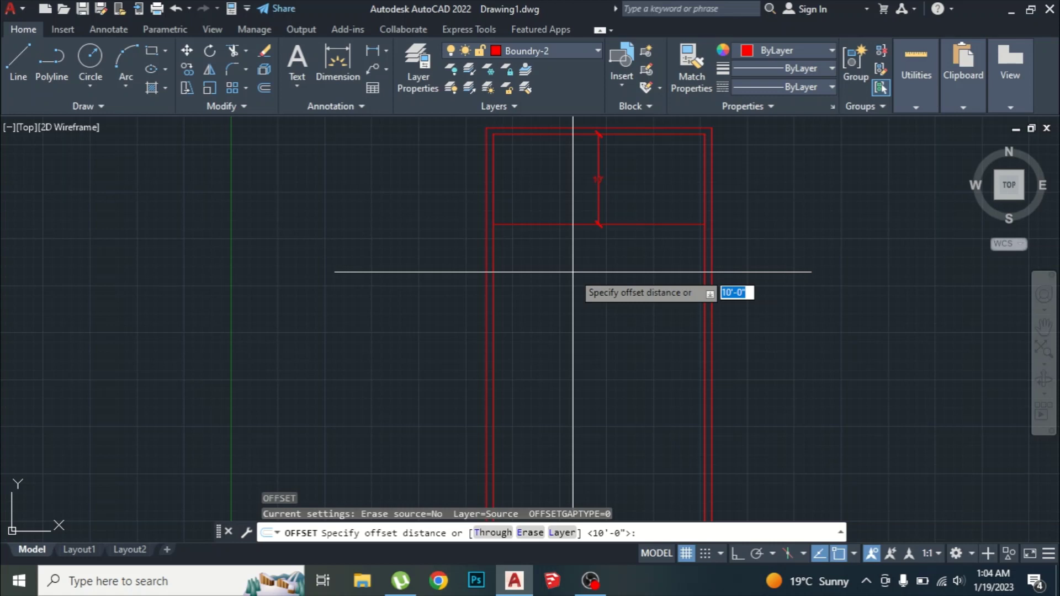
{"action": "type", "text": "20"}
{"action": "key", "text": "Return"}
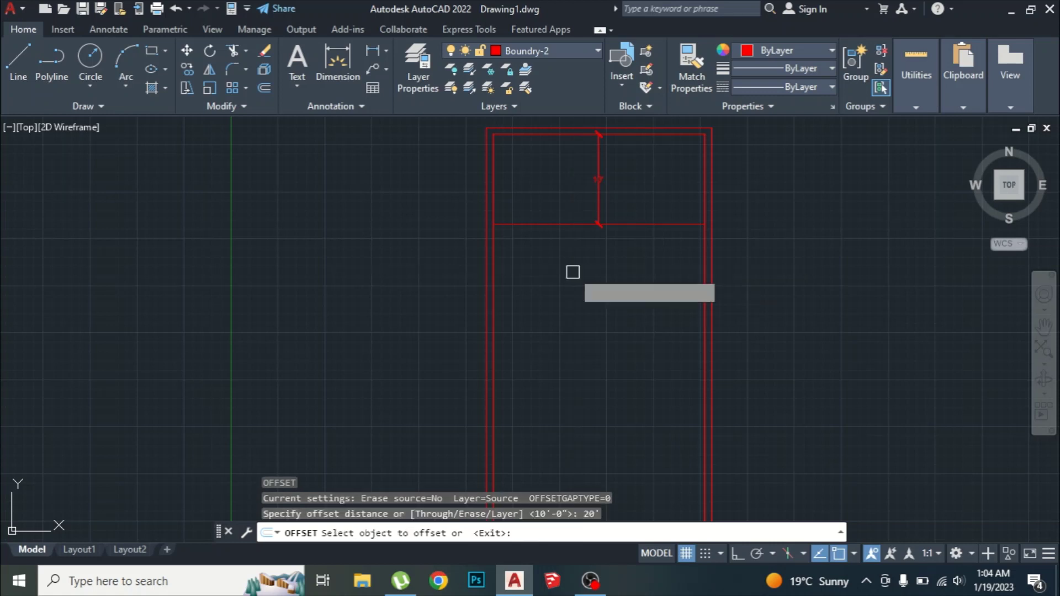
{"action": "left_click", "coordinate": [562, 226]}
{"action": "left_click", "coordinate": [599, 275]}
{"action": "scroll", "coordinate": [600, 287], "scroll_direction": "down", "scroll_amount": 2}
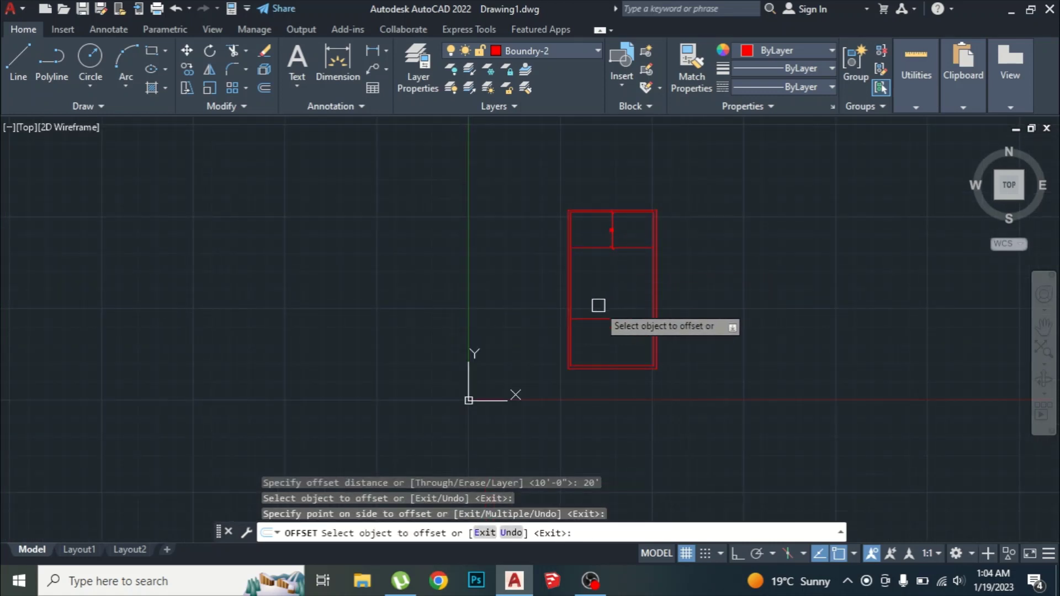
{"action": "scroll", "coordinate": [602, 304], "scroll_direction": "up", "scroll_amount": 2}
{"action": "key", "text": "Escape"}
{"action": "key", "text": "Escape"}
{"action": "key", "text": "Escape"}
{"action": "key", "text": "Escape"}
{"action": "scroll", "coordinate": [595, 284], "scroll_direction": "up", "scroll_amount": 2}
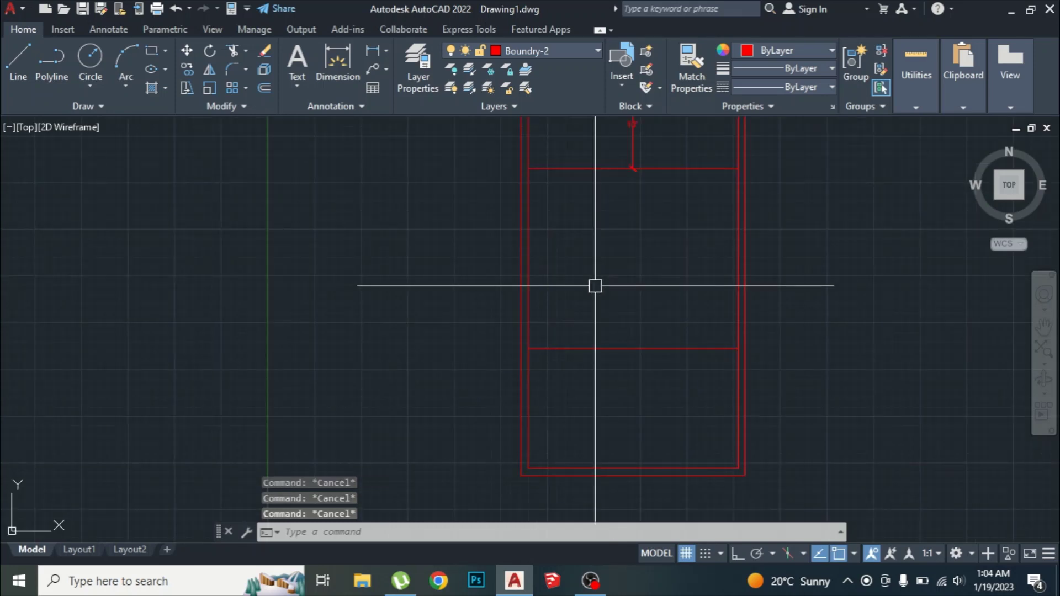
{"action": "type", "text": "l"}
{"action": "key", "text": "Return"}
{"action": "key", "text": "Escape"}
{"action": "key", "text": "Escape"}
{"action": "key", "text": "Escape"}
{"action": "key", "text": "Escape"}
- Offset the lower interior horizontal line 9" upward to give that partition its thickness
{"action": "type", "text": "o"}
{"action": "key", "text": "Return"}
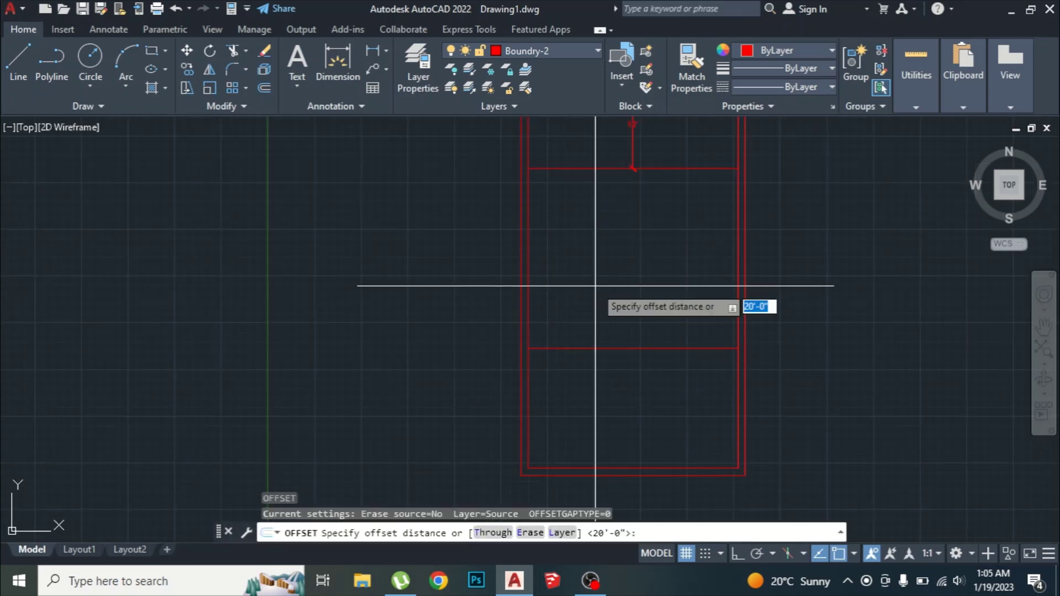
{"action": "key", "text": "Return"}
{"action": "left_click", "coordinate": [623, 348]}
{"action": "left_click", "coordinate": [604, 291]}
{"action": "scroll", "coordinate": [604, 291], "scroll_direction": "down", "scroll_amount": 2}
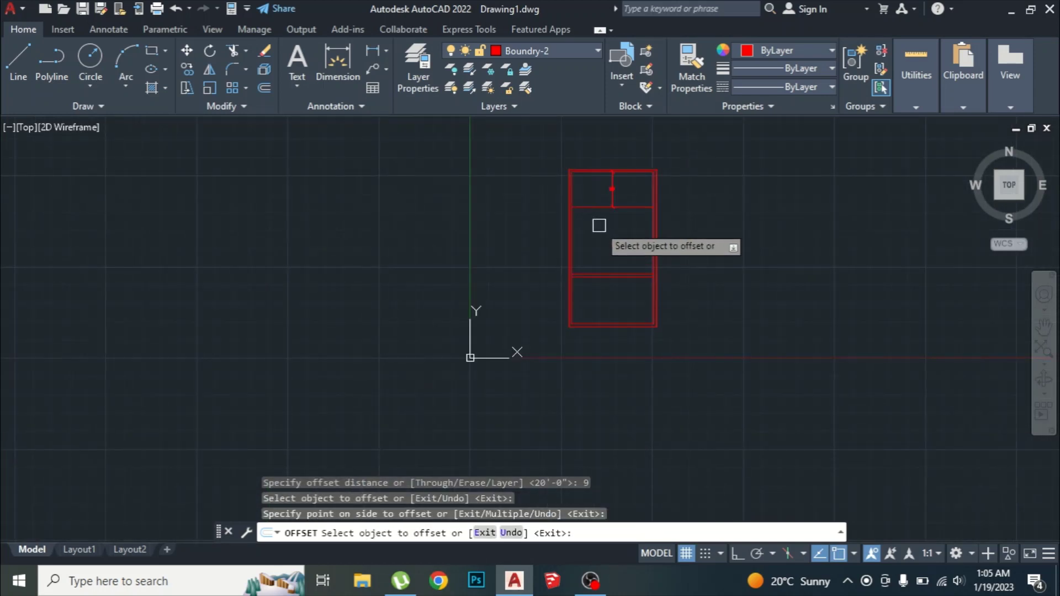
- Offset the upper interior horizontal line upward by the same 9" distance to form the second partition wall
{"action": "scroll", "coordinate": [599, 225], "scroll_direction": "up", "scroll_amount": 4}
{"action": "left_click", "coordinate": [599, 197]}
{"action": "left_click", "coordinate": [573, 181]}
{"action": "scroll", "coordinate": [563, 210], "scroll_direction": "down", "scroll_amount": 2}
{"action": "key", "text": "Escape"}
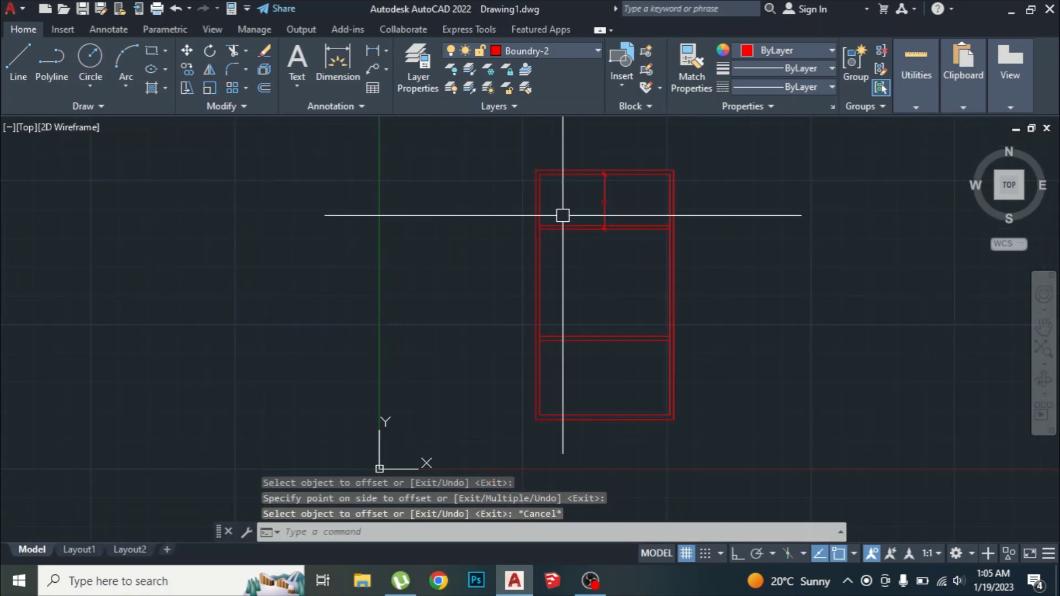
{"action": "key", "text": "Escape"}
{"action": "key", "text": "Escape"}
- Examine the two horizontal partition walls across the plan
{"action": "scroll", "coordinate": [556, 213], "scroll_direction": "up", "scroll_amount": 3}
{"action": "scroll", "coordinate": [551, 267], "scroll_direction": "down", "scroll_amount": 2}
{"action": "scroll", "coordinate": [551, 267], "scroll_direction": "down", "scroll_amount": 2}
{"action": "scroll", "coordinate": [563, 287], "scroll_direction": "up", "scroll_amount": 2}
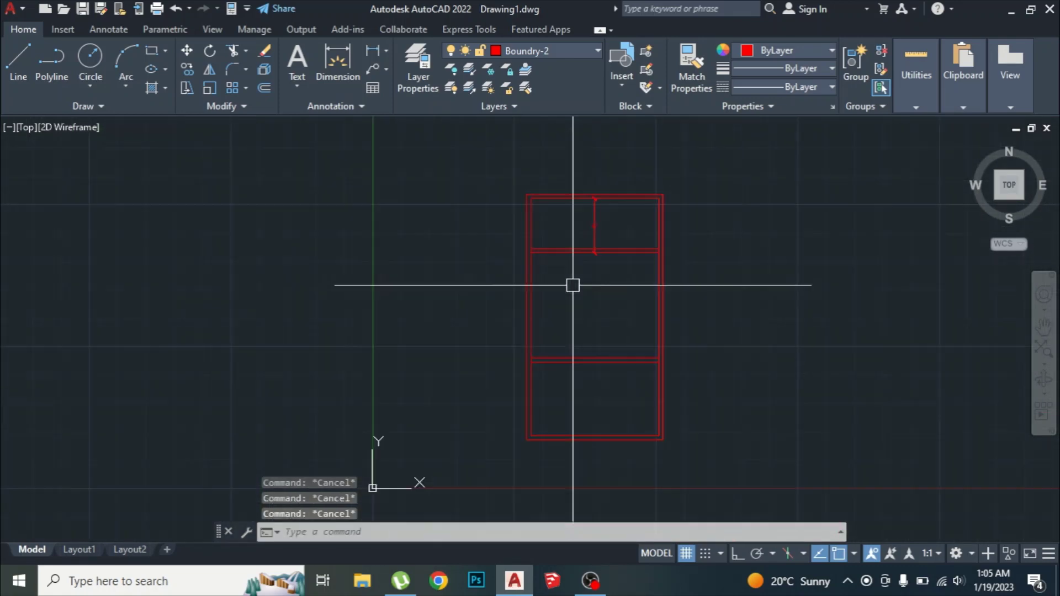
{"action": "scroll", "coordinate": [571, 331], "scroll_direction": "down", "scroll_amount": 2}
{"action": "scroll", "coordinate": [565, 315], "scroll_direction": "up", "scroll_amount": 3}
{"action": "scroll", "coordinate": [568, 254], "scroll_direction": "down", "scroll_amount": 5}
{"action": "scroll", "coordinate": [568, 255], "scroll_direction": "up", "scroll_amount": 5}
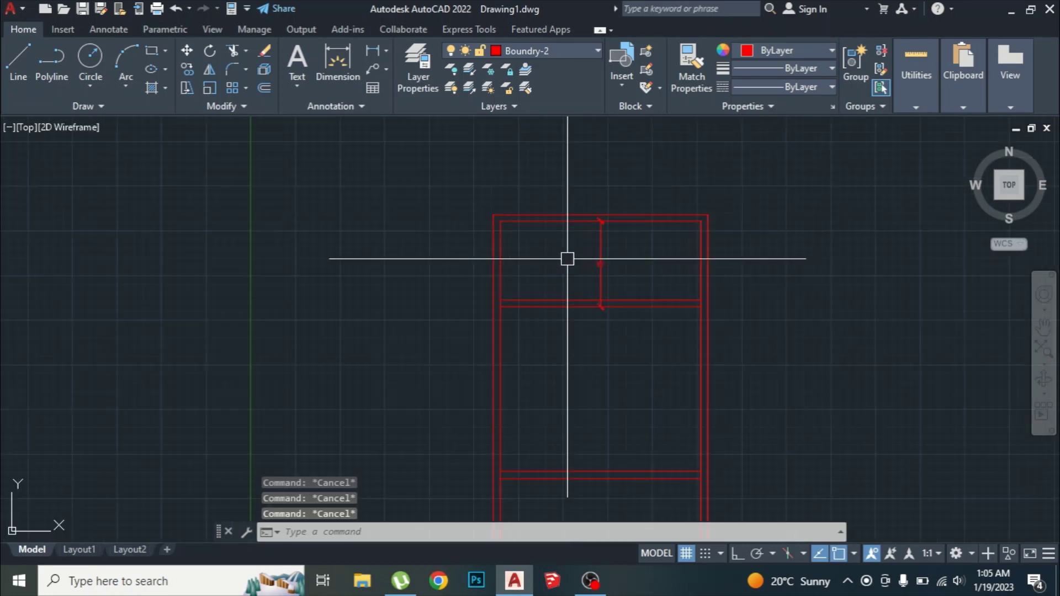
- Delete the vertical dimension in the plan's upper room
{"action": "scroll", "coordinate": [585, 260], "scroll_direction": "down", "scroll_amount": 2}
{"action": "left_click", "coordinate": [586, 259]}
{"action": "left_click", "coordinate": [584, 293]}
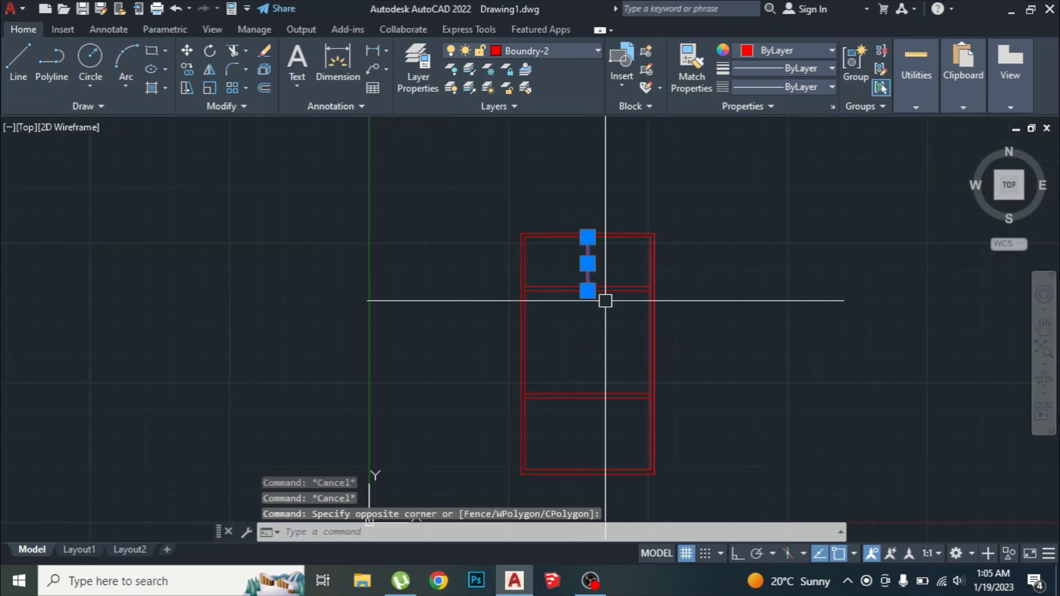
{"action": "scroll", "coordinate": [605, 298], "scroll_direction": "up", "scroll_amount": 7}
{"action": "scroll", "coordinate": [594, 222], "scroll_direction": "down", "scroll_amount": 4}
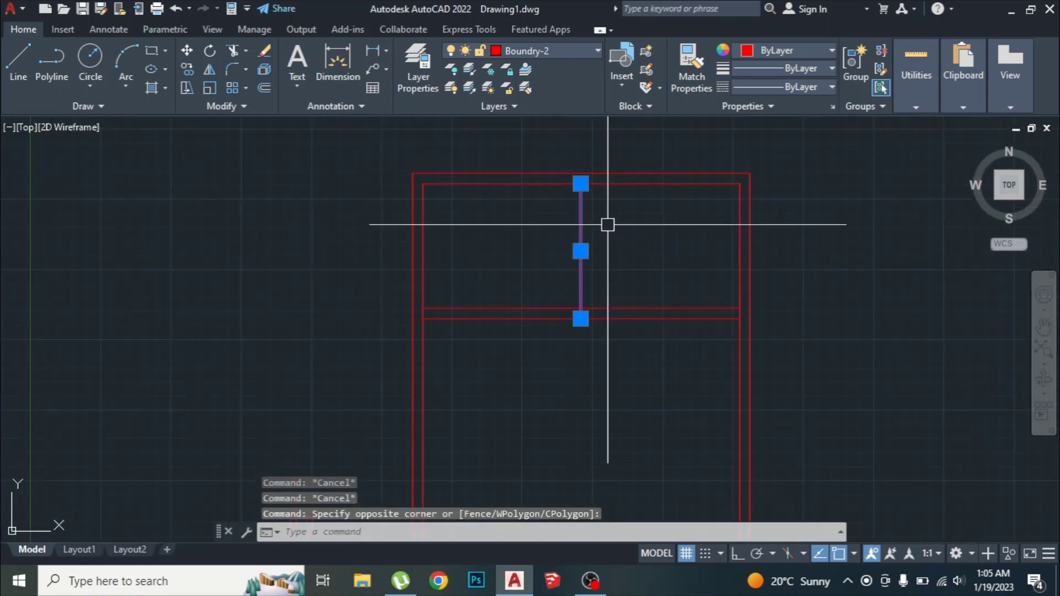
{"action": "key", "text": "Delete"}
{"action": "scroll", "coordinate": [586, 260], "scroll_direction": "down", "scroll_amount": 4}
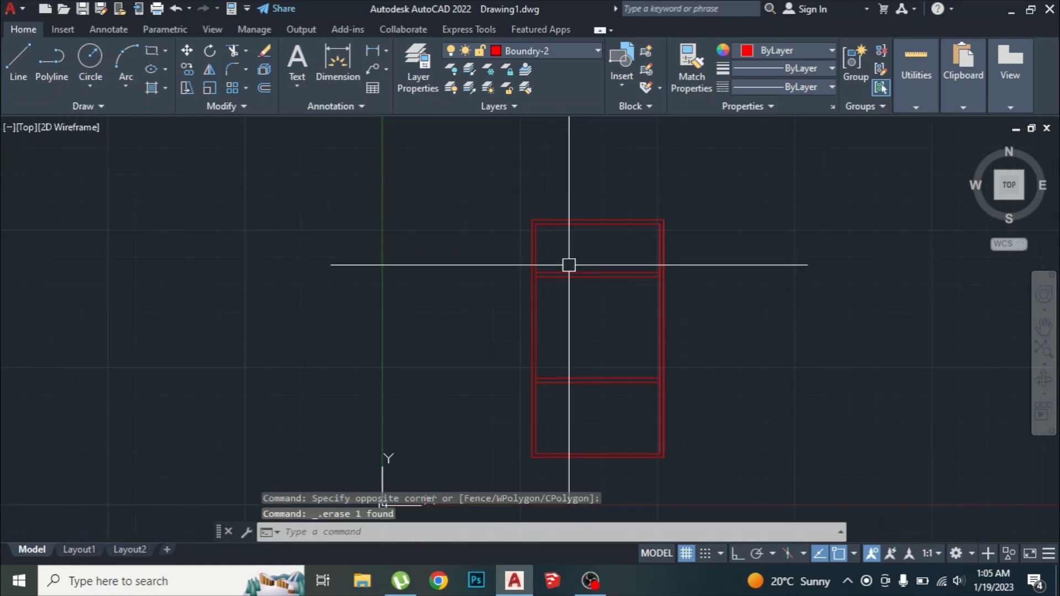
{"action": "key", "text": "Escape"}
{"action": "key", "text": "Escape"}
{"action": "key", "text": "Escape"}
{"action": "scroll", "coordinate": [551, 270], "scroll_direction": "up", "scroll_amount": 4}
{"action": "type", "text": "r"}
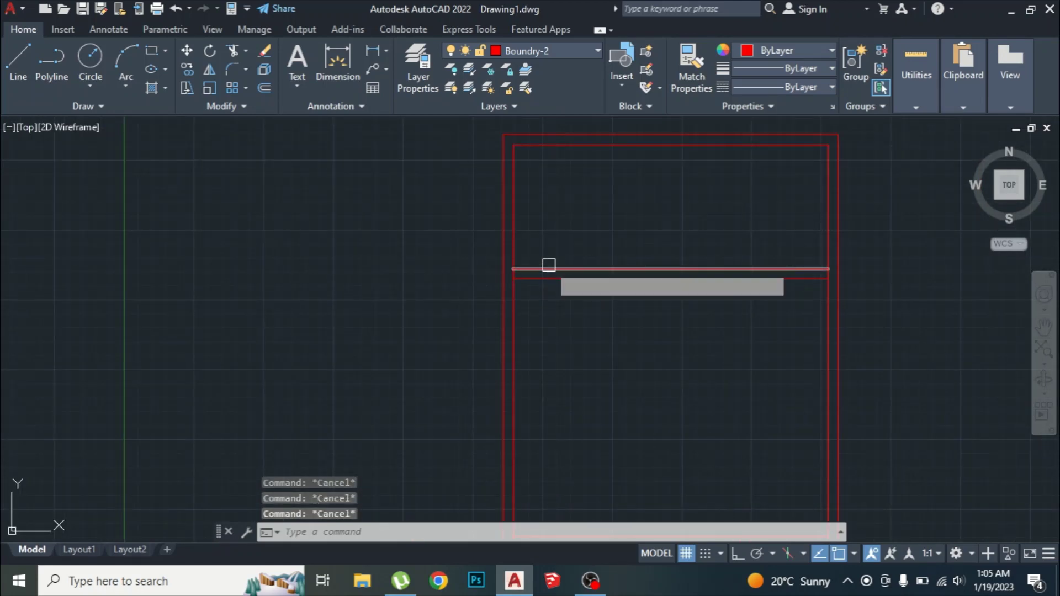
{"action": "key", "text": "Return"}
{"action": "scroll", "coordinate": [515, 267], "scroll_direction": "up", "scroll_amount": 5}
{"action": "key", "text": "Escape"}
{"action": "key", "text": "Escape"}
{"action": "key", "text": "Escape"}
{"action": "key", "text": "Escape"}
{"action": "scroll", "coordinate": [530, 284], "scroll_direction": "down", "scroll_amount": 8}
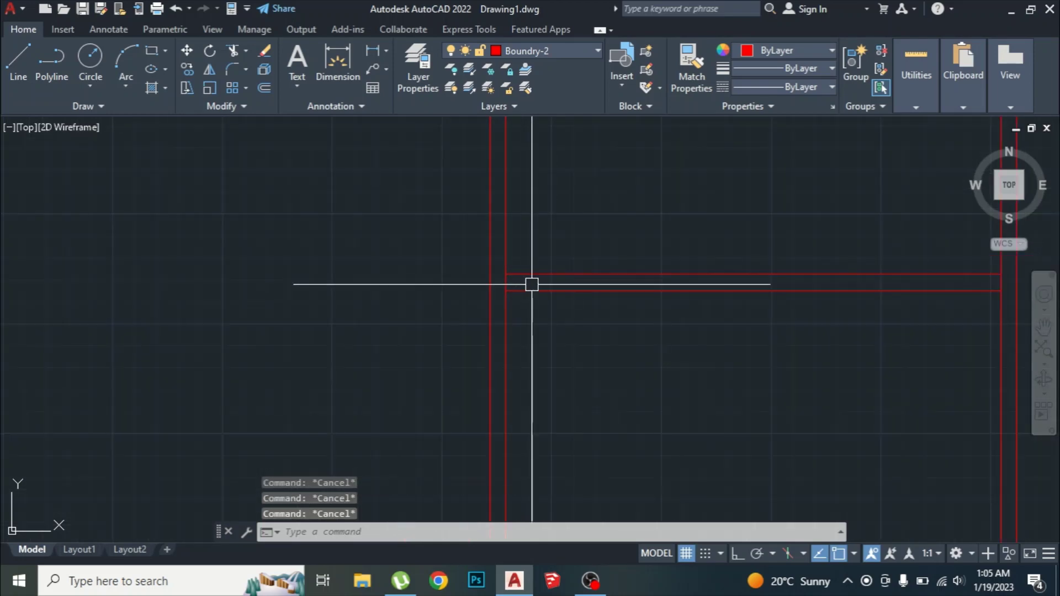
{"action": "scroll", "coordinate": [586, 321], "scroll_direction": "up", "scroll_amount": 2}
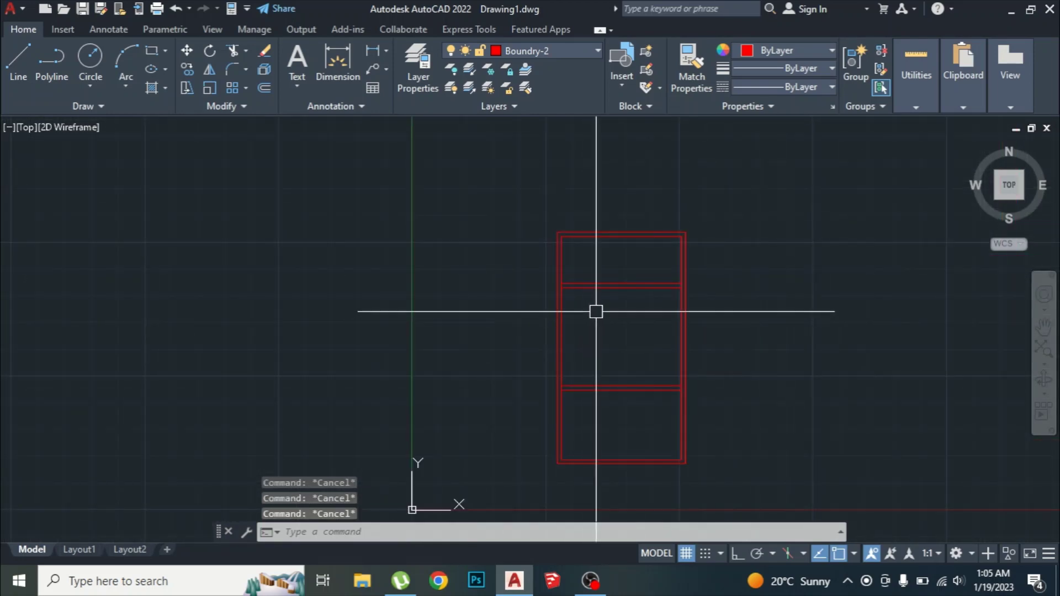
{"action": "type", "text": "l"}
{"action": "key", "text": "Return"}
{"action": "key", "text": "Escape"}
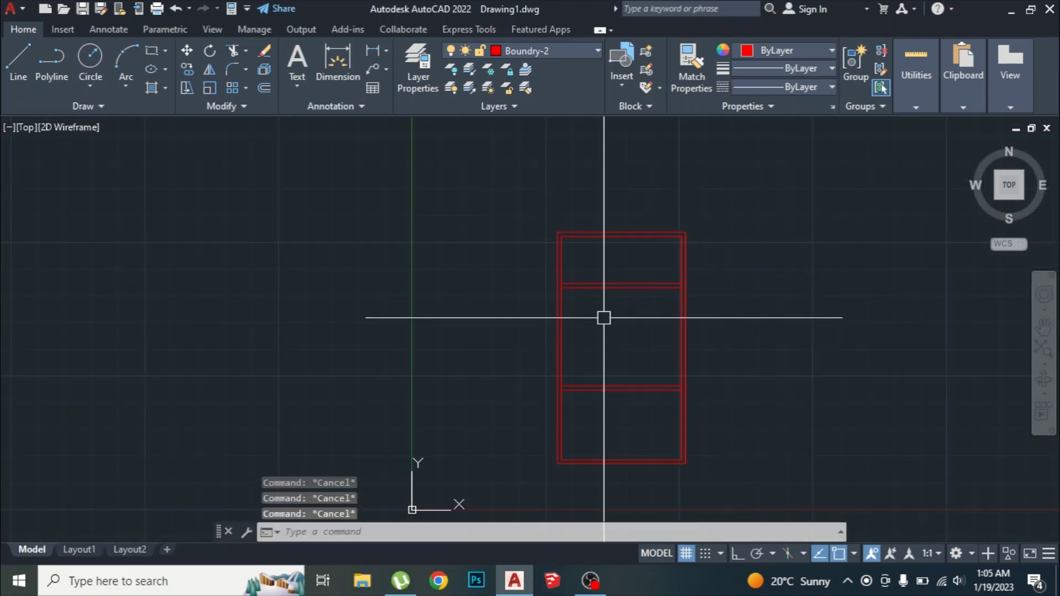
- With Ortho turned on, draw a vertical line from the midpoint of the upper partition's top line to beyond the plan's upper outer wall
{"action": "type", "text": "l"}
{"action": "key", "text": "Return"}
{"action": "scroll", "coordinate": [608, 287], "scroll_direction": "up", "scroll_amount": 6}
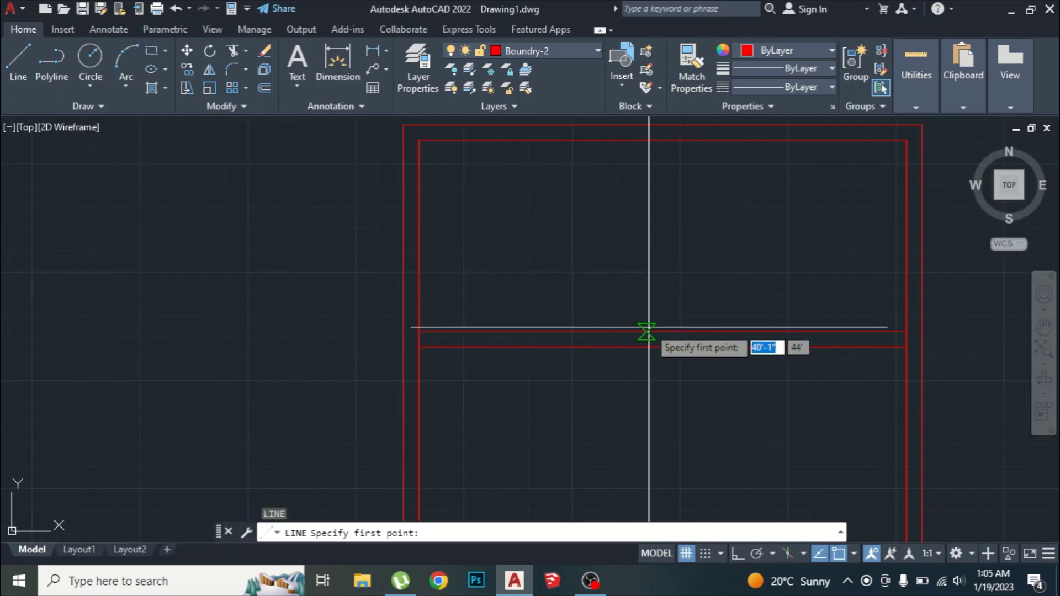
{"action": "left_click", "coordinate": [663, 331]}
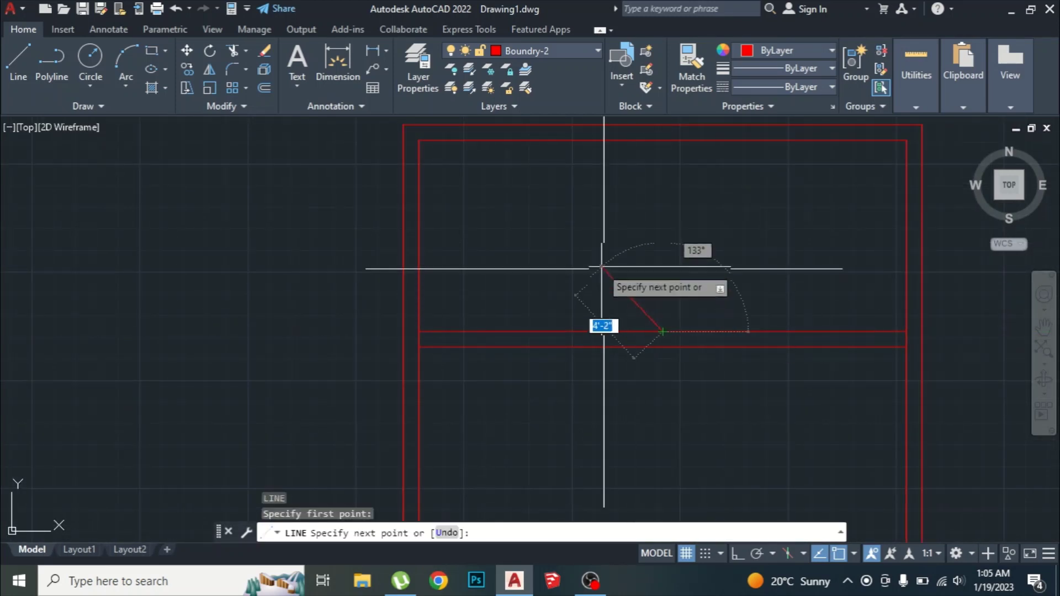
{"action": "scroll", "coordinate": [609, 258], "scroll_direction": "down", "scroll_amount": 8}
{"action": "scroll", "coordinate": [609, 258], "scroll_direction": "up", "scroll_amount": 6}
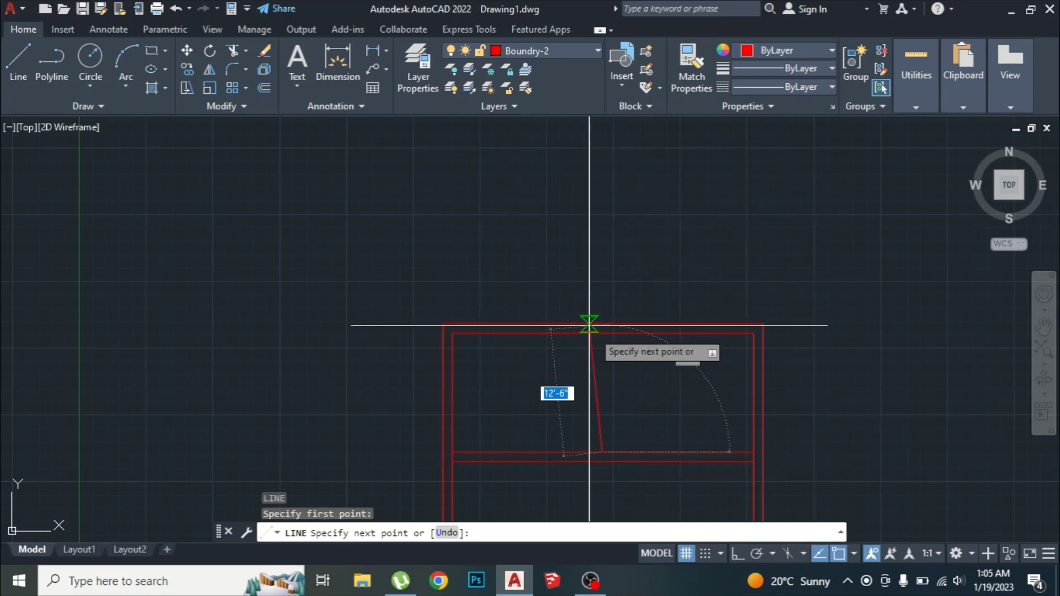
{"action": "left_click", "coordinate": [733, 557]}
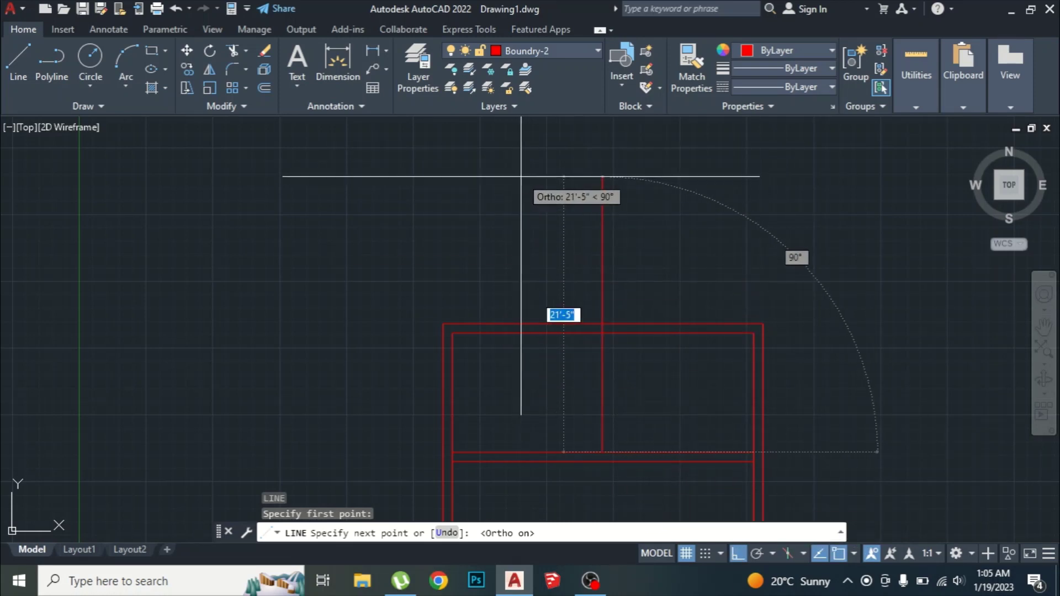
{"action": "key", "text": "Escape"}
{"action": "key", "text": "Escape"}
{"action": "key", "text": "Escape"}
{"action": "type", "text": "tr"}
{"action": "key", "text": "Return"}
{"action": "scroll", "coordinate": [611, 322], "scroll_direction": "up", "scroll_amount": 6}
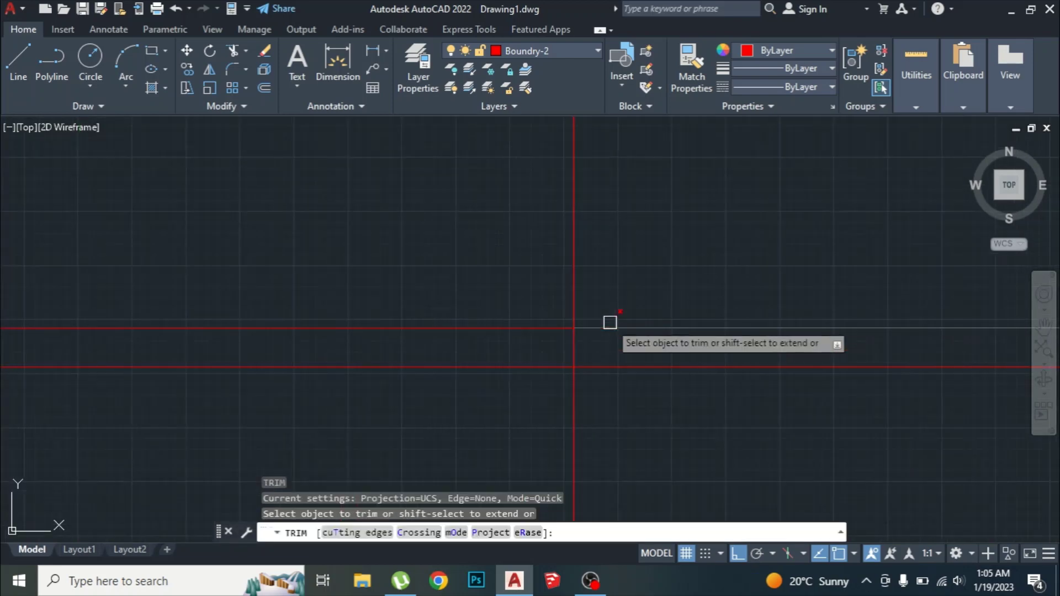
{"action": "scroll", "coordinate": [605, 322], "scroll_direction": "down", "scroll_amount": 4}
{"action": "key", "text": "Escape"}
{"action": "scroll", "coordinate": [605, 322], "scroll_direction": "down", "scroll_amount": 4}
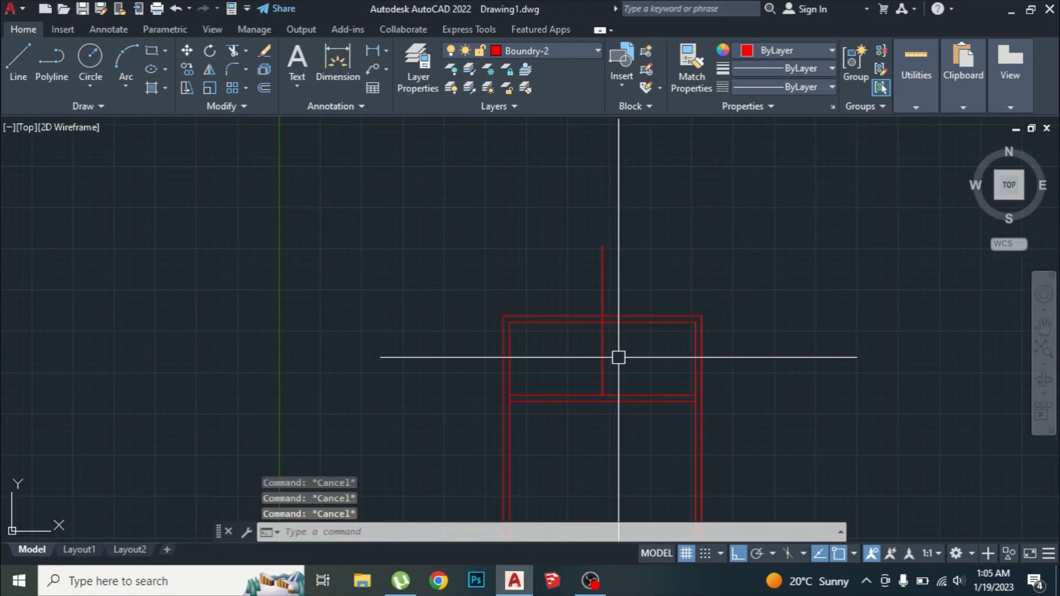
- Offset the vertical line in the upper room 9" to the right to form the dividing wall
{"action": "type", "text": "o"}
{"action": "key", "text": "Return"}
{"action": "key", "text": "Return"}
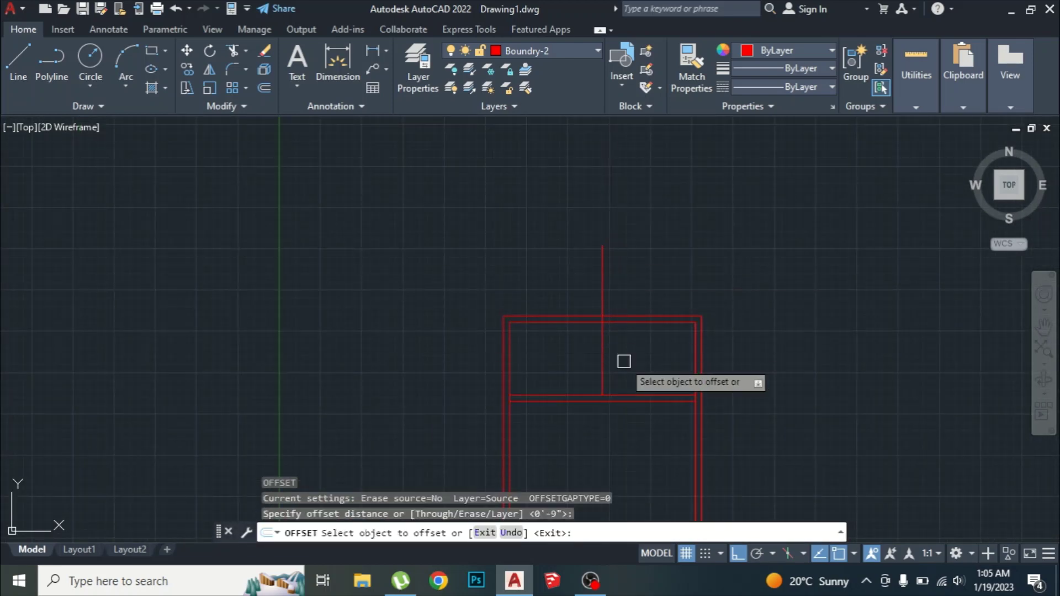
{"action": "scroll", "coordinate": [608, 367], "scroll_direction": "up", "scroll_amount": 4}
{"action": "left_click", "coordinate": [596, 357]}
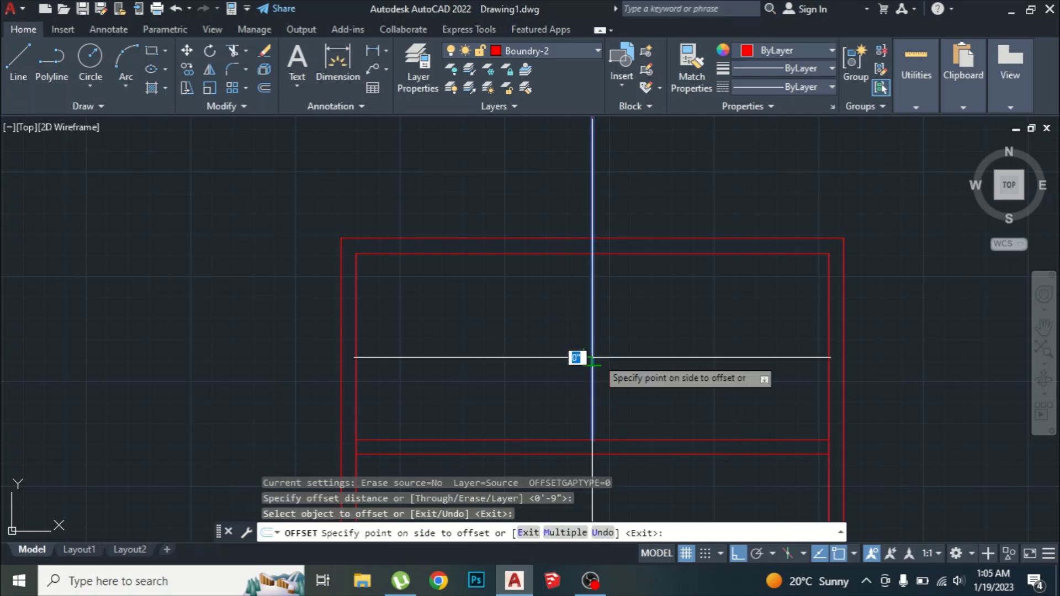
{"action": "left_click", "coordinate": [639, 343]}
{"action": "key", "text": "Escape"}
{"action": "key", "text": "Escape"}
{"action": "key", "text": "Escape"}
{"action": "scroll", "coordinate": [646, 326], "scroll_direction": "down", "scroll_amount": 4}
{"action": "scroll", "coordinate": [646, 281], "scroll_direction": "down", "scroll_amount": 4}
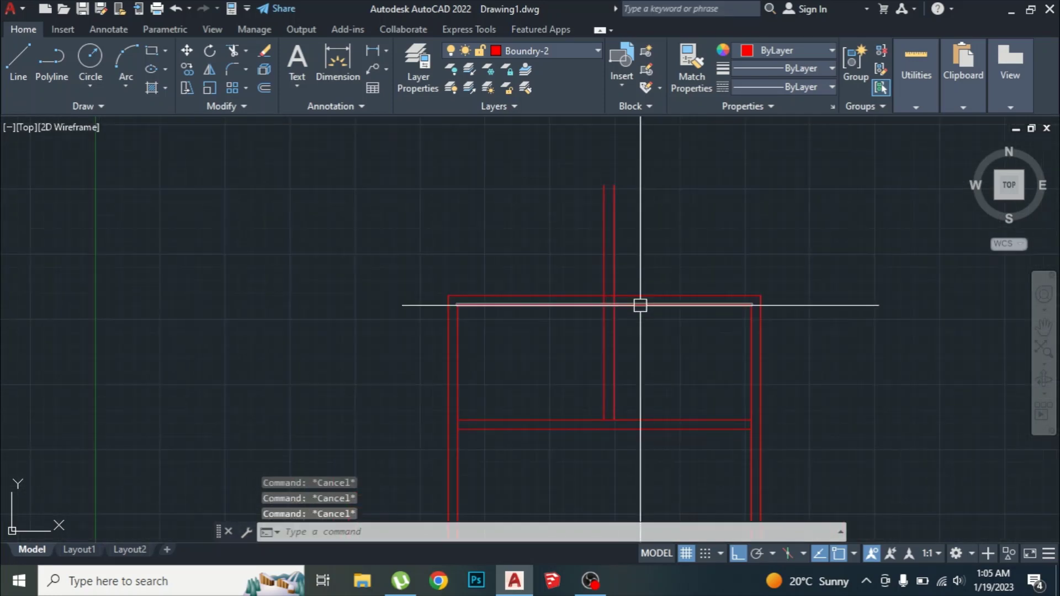
- Trim the upper dividing wall's two lines where they extend beyond the outer line of the plan's upper wall
{"action": "scroll", "coordinate": [645, 301], "scroll_direction": "up", "scroll_amount": 3}
{"action": "scroll", "coordinate": [630, 268], "scroll_direction": "down", "scroll_amount": 1}
{"action": "scroll", "coordinate": [639, 283], "scroll_direction": "up", "scroll_amount": 2}
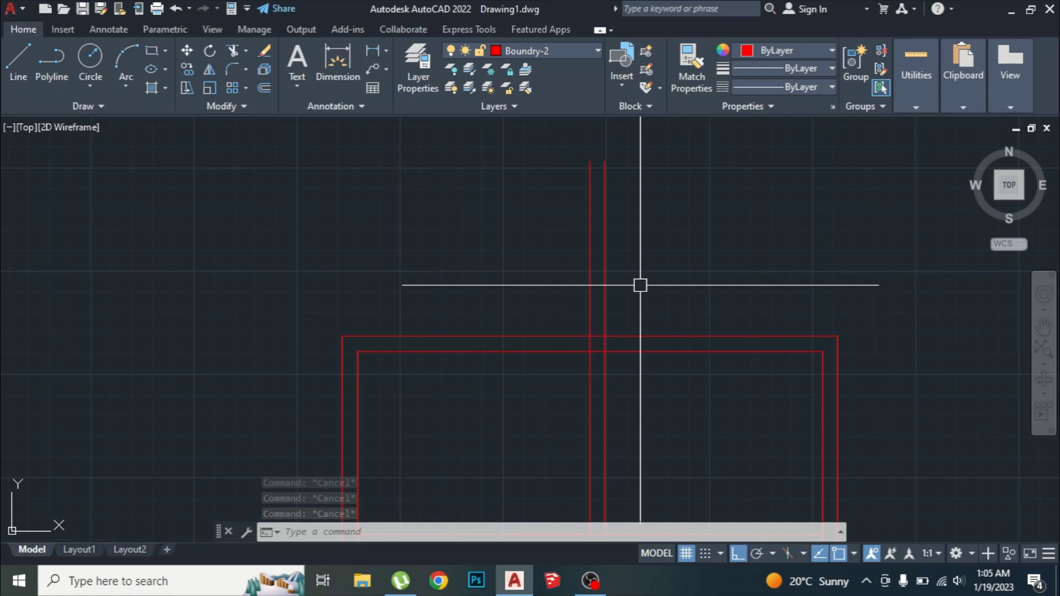
{"action": "type", "text": "r"}
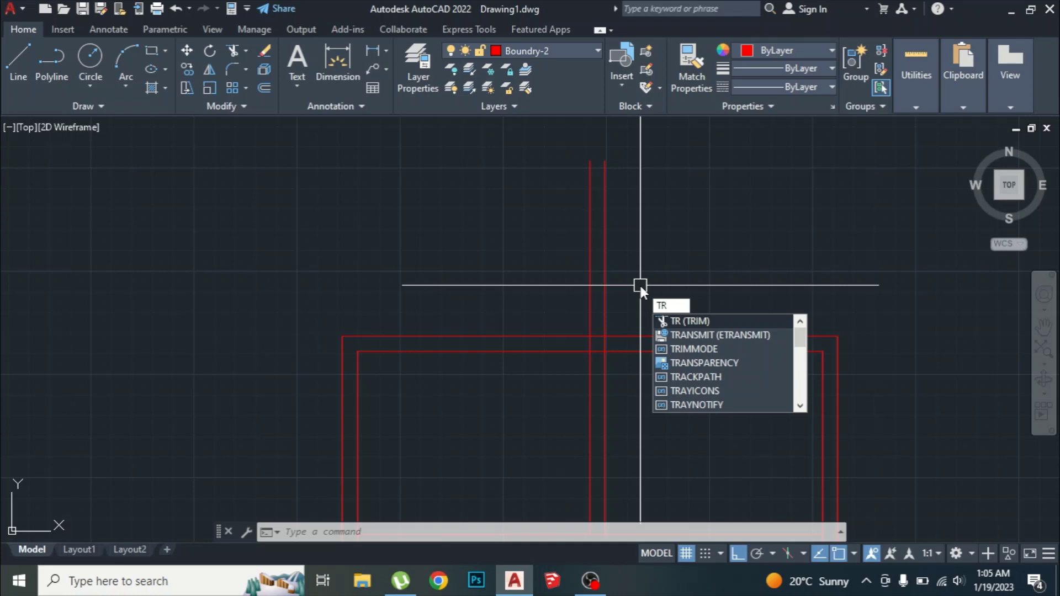
{"action": "key", "text": "Return"}
{"action": "scroll", "coordinate": [639, 284], "scroll_direction": "up", "scroll_amount": 4}
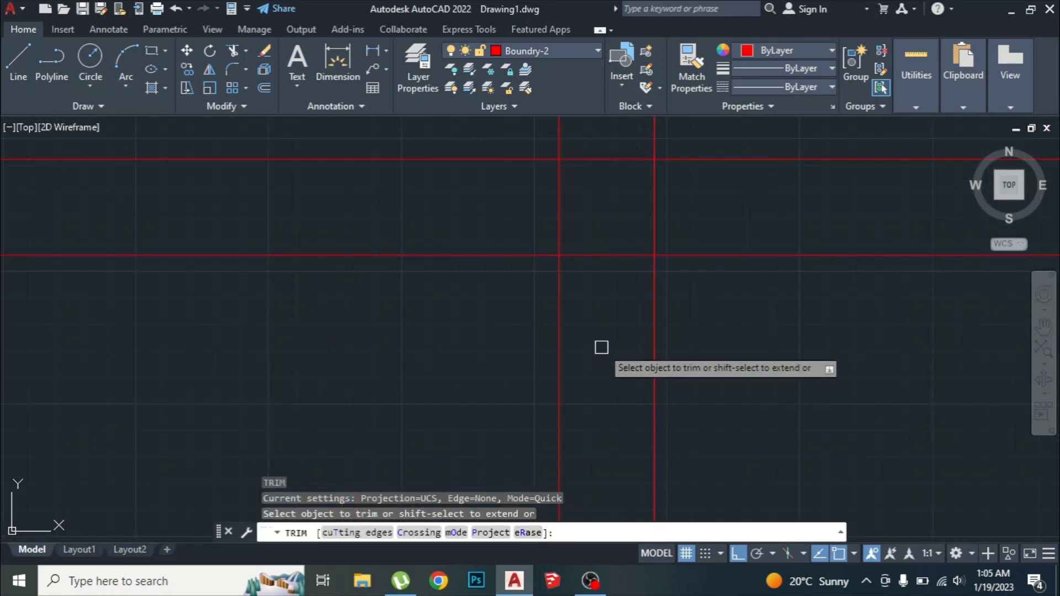
{"action": "scroll", "coordinate": [604, 343], "scroll_direction": "down", "scroll_amount": 2}
{"action": "scroll", "coordinate": [670, 280], "scroll_direction": "up", "scroll_amount": 2}
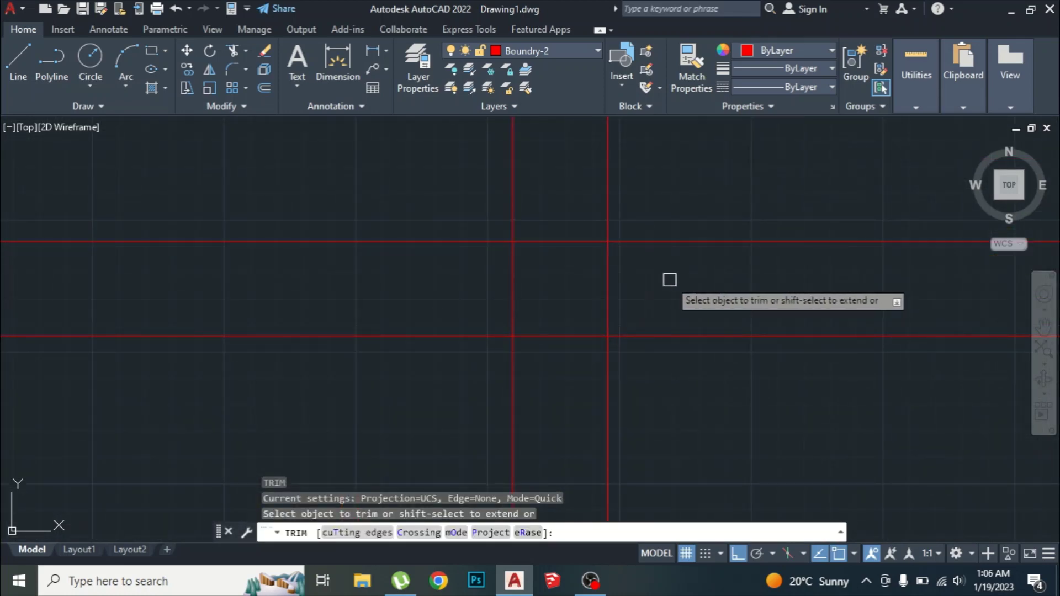
{"action": "scroll", "coordinate": [647, 270], "scroll_direction": "down", "scroll_amount": 1}
{"action": "left_click_drag", "start_coordinate": [656, 233], "coordinate": [568, 241]}
{"action": "scroll", "coordinate": [628, 278], "scroll_direction": "up", "scroll_amount": 4}
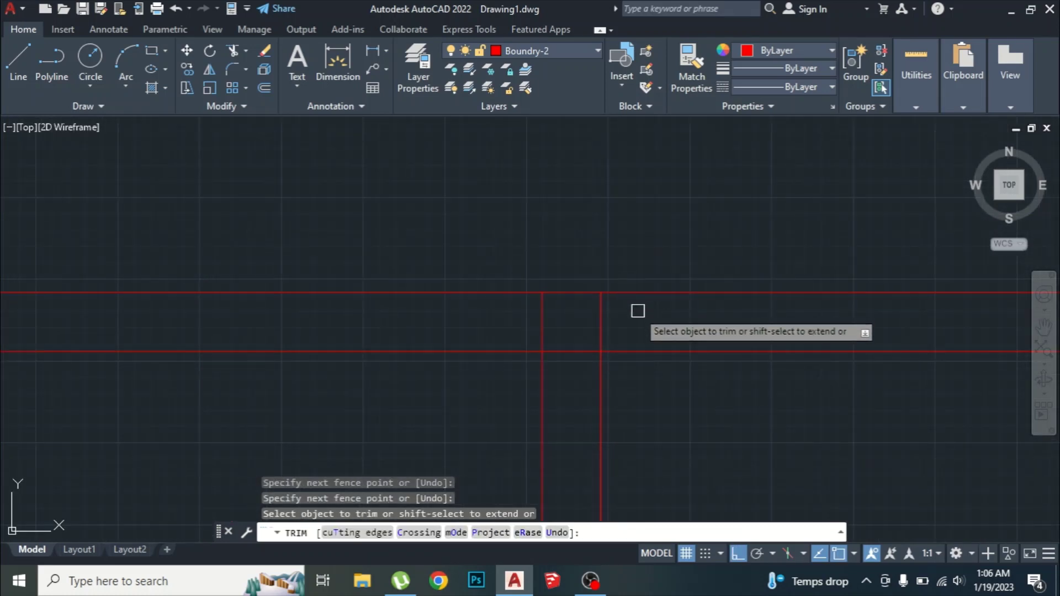
- Trim the line pieces inside the upper outer wall and the inner wall line between the dividing wall's lines to open the junction
{"action": "left_click_drag", "start_coordinate": [639, 311], "coordinate": [535, 317]}
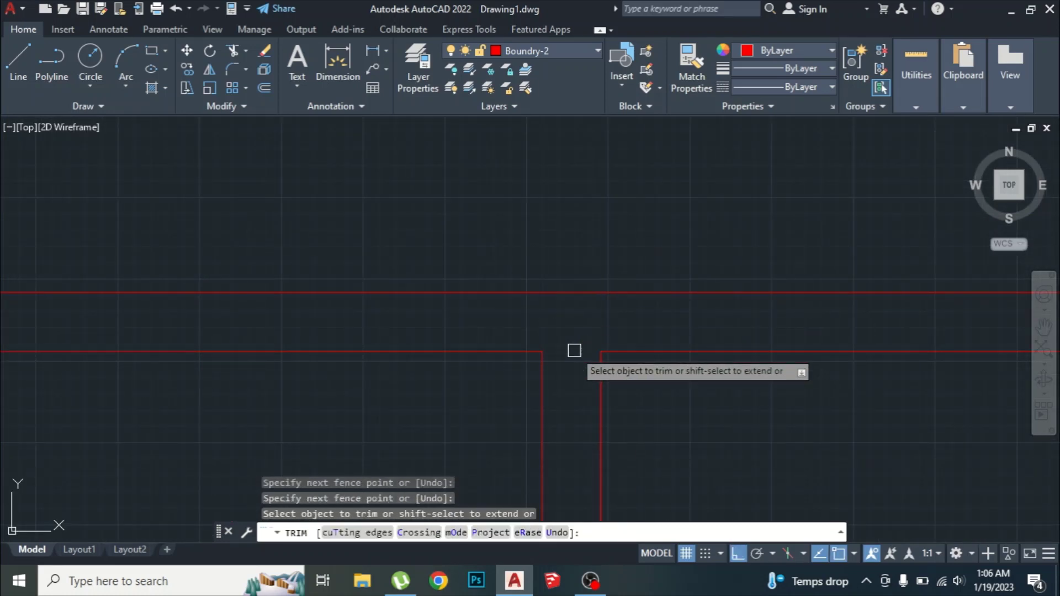
{"action": "scroll", "coordinate": [614, 239], "scroll_direction": "down", "scroll_amount": 4}
{"action": "key", "text": "Escape"}
{"action": "key", "text": "Escape"}
{"action": "key", "text": "Escape"}
{"action": "scroll", "coordinate": [636, 273], "scroll_direction": "up", "scroll_amount": 3}
{"action": "scroll", "coordinate": [615, 282], "scroll_direction": "down", "scroll_amount": 3}
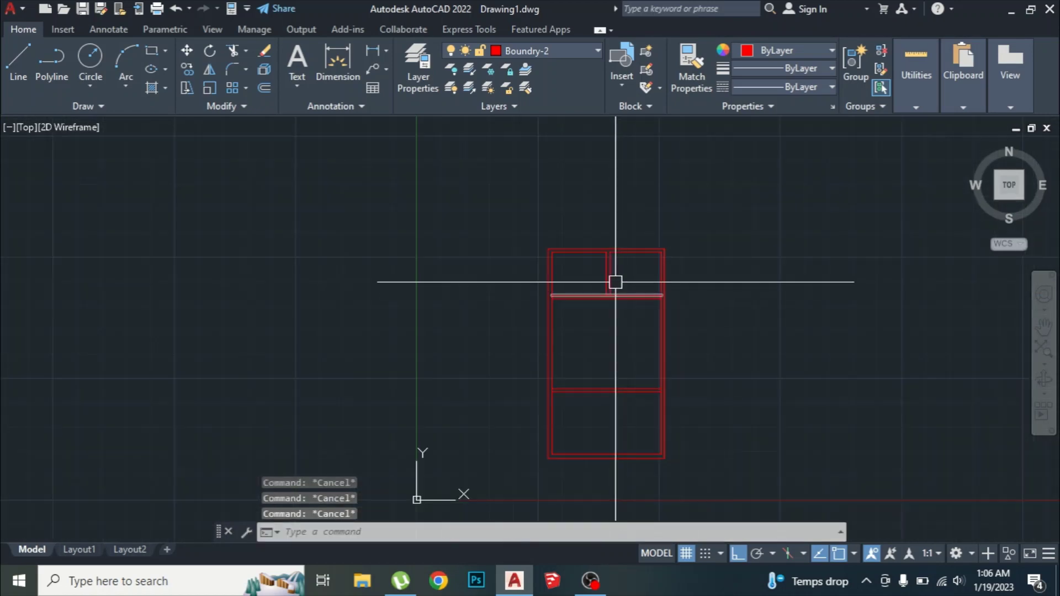
- Trim the upper partition's top line between the two dividing wall lines
{"action": "scroll", "coordinate": [574, 273], "scroll_direction": "up", "scroll_amount": 4}
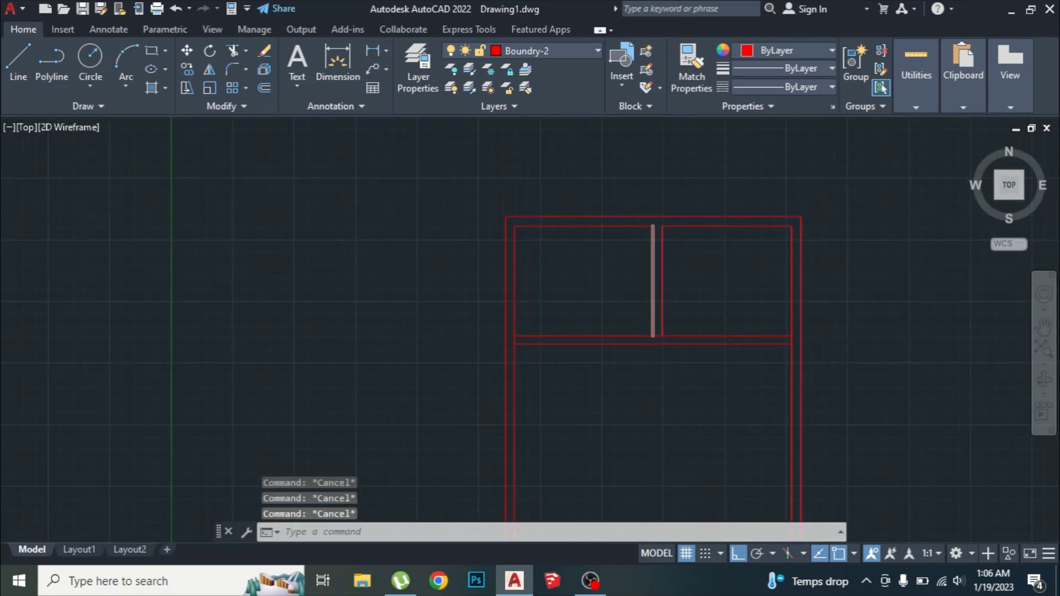
{"action": "scroll", "coordinate": [703, 336], "scroll_direction": "up", "scroll_amount": 3}
{"action": "type", "text": "tr"}
{"action": "key", "text": "Return"}
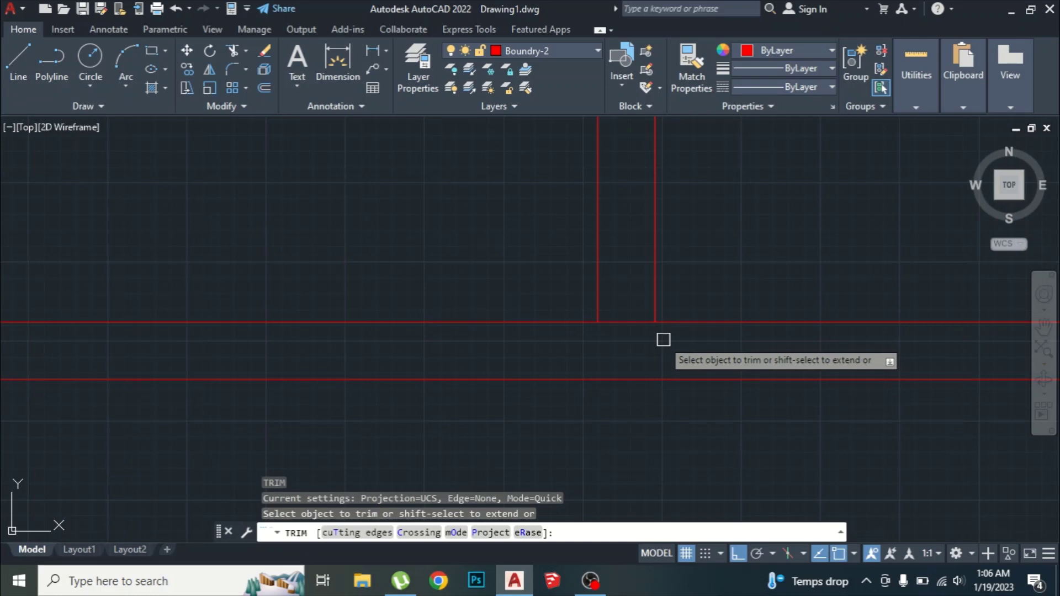
{"action": "left_click", "coordinate": [625, 325]}
{"action": "scroll", "coordinate": [635, 353], "scroll_direction": "down", "scroll_amount": 4}
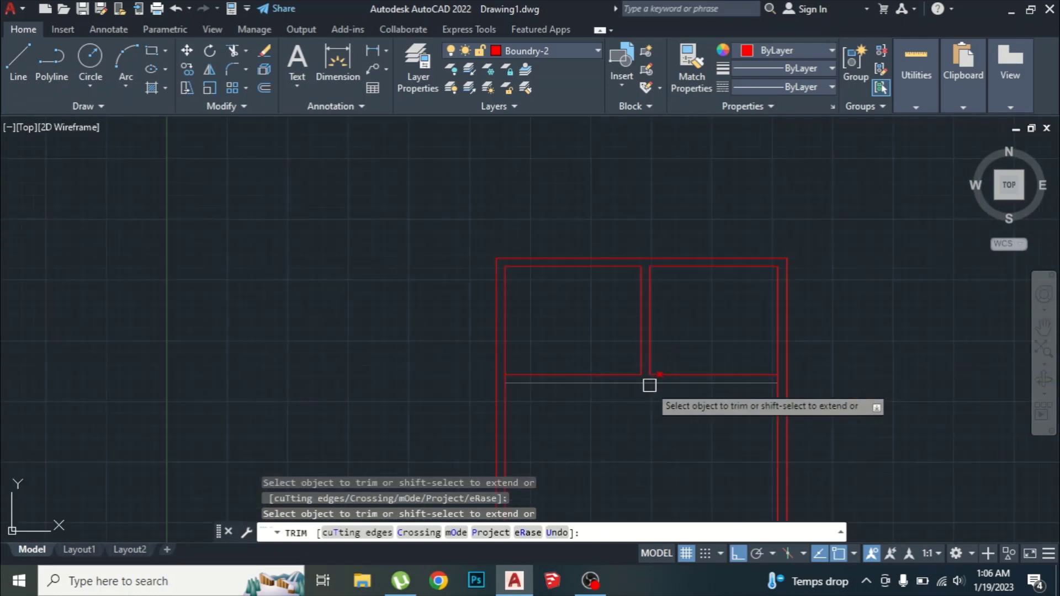
{"action": "key", "text": "Escape"}
{"action": "key", "text": "Escape"}
{"action": "key", "text": "Escape"}
{"action": "key", "text": "Escape"}
- Trim the side walls' inner lines where both ends of the upper partition meet them
{"action": "scroll", "coordinate": [578, 378], "scroll_direction": "up", "scroll_amount": 4}
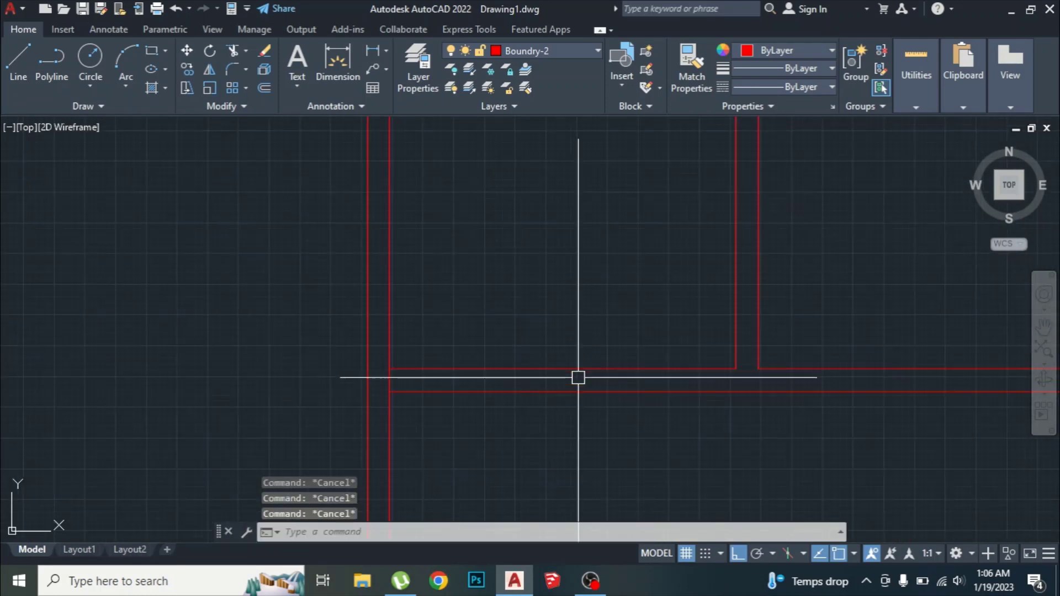
{"action": "key", "text": "Return"}
{"action": "scroll", "coordinate": [359, 373], "scroll_direction": "down", "scroll_amount": 5}
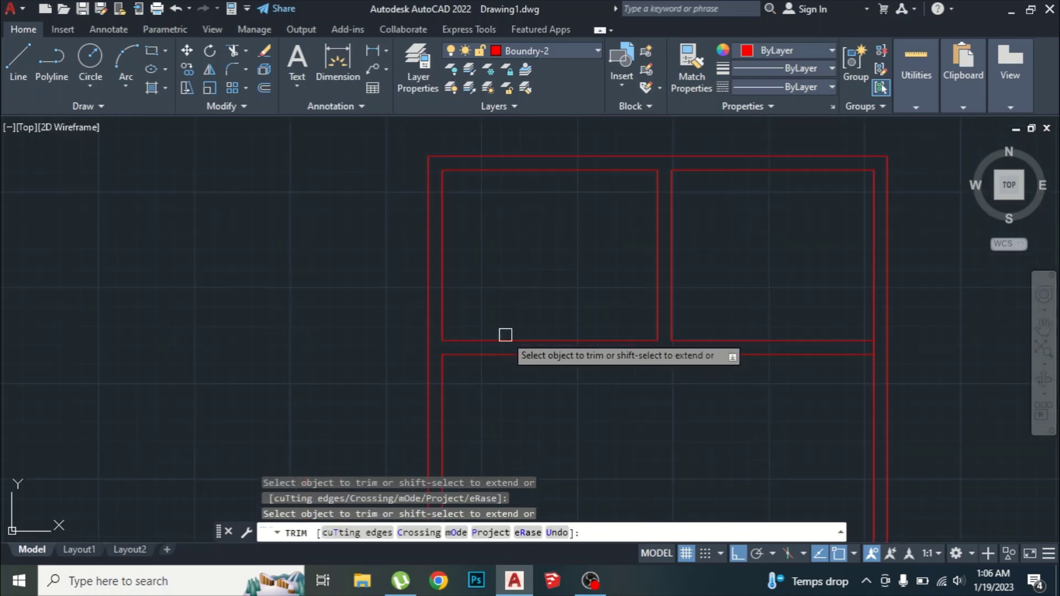
{"action": "scroll", "coordinate": [598, 363], "scroll_direction": "up", "scroll_amount": 7}
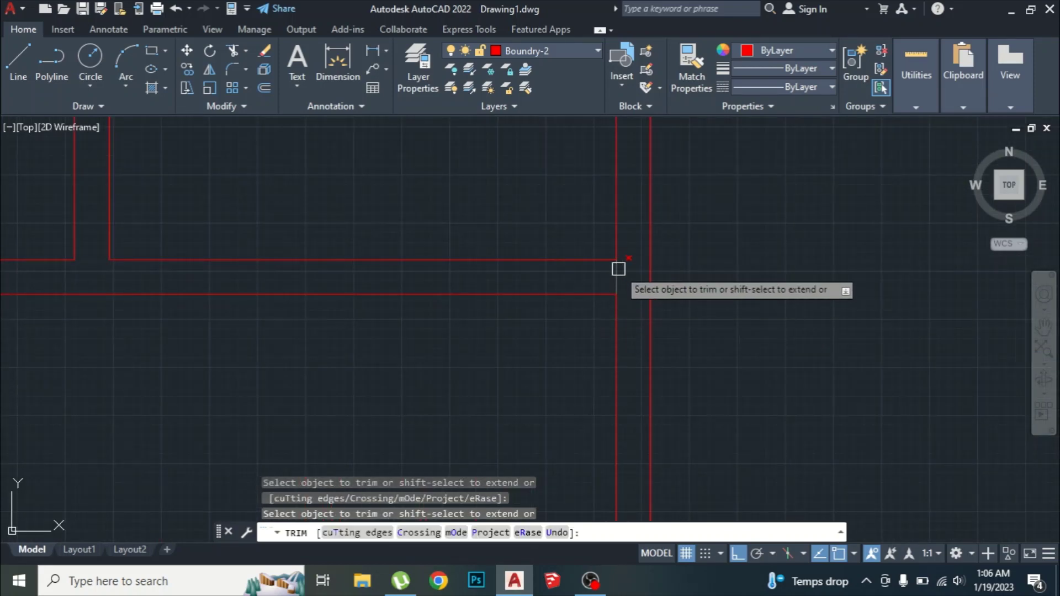
{"action": "scroll", "coordinate": [618, 276], "scroll_direction": "down", "scroll_amount": 4}
{"action": "key", "text": "Escape"}
{"action": "key", "text": "Escape"}
{"action": "key", "text": "Escape"}
{"action": "scroll", "coordinate": [633, 353], "scroll_direction": "down", "scroll_amount": 2}
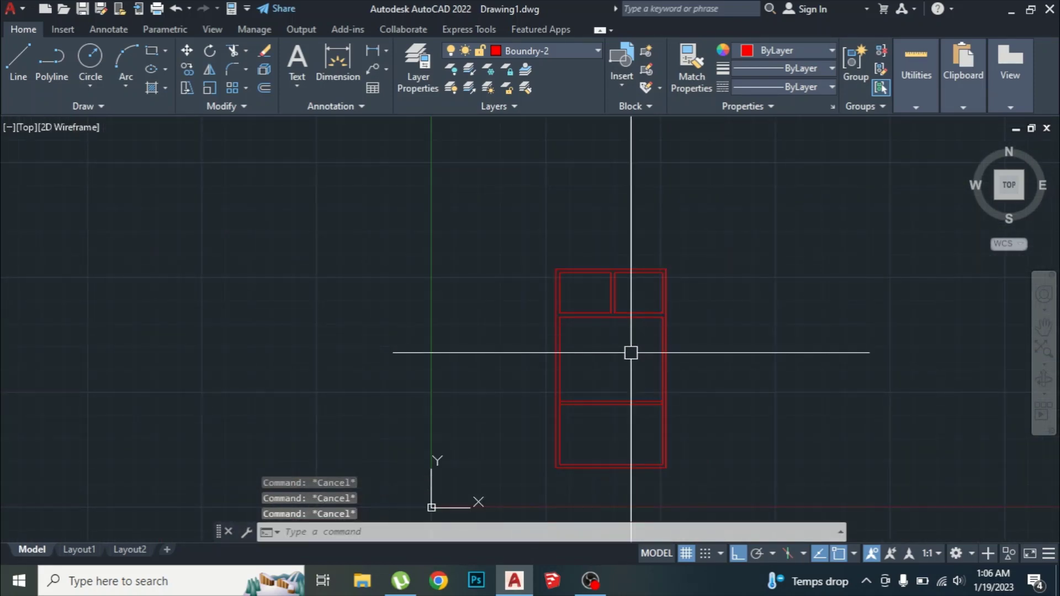
{"action": "scroll", "coordinate": [631, 353], "scroll_direction": "up", "scroll_amount": 2}
{"action": "type", "text": "l"}
{"action": "key", "text": "space"}
{"action": "scroll", "coordinate": [640, 309], "scroll_direction": "up", "scroll_amount": 4}
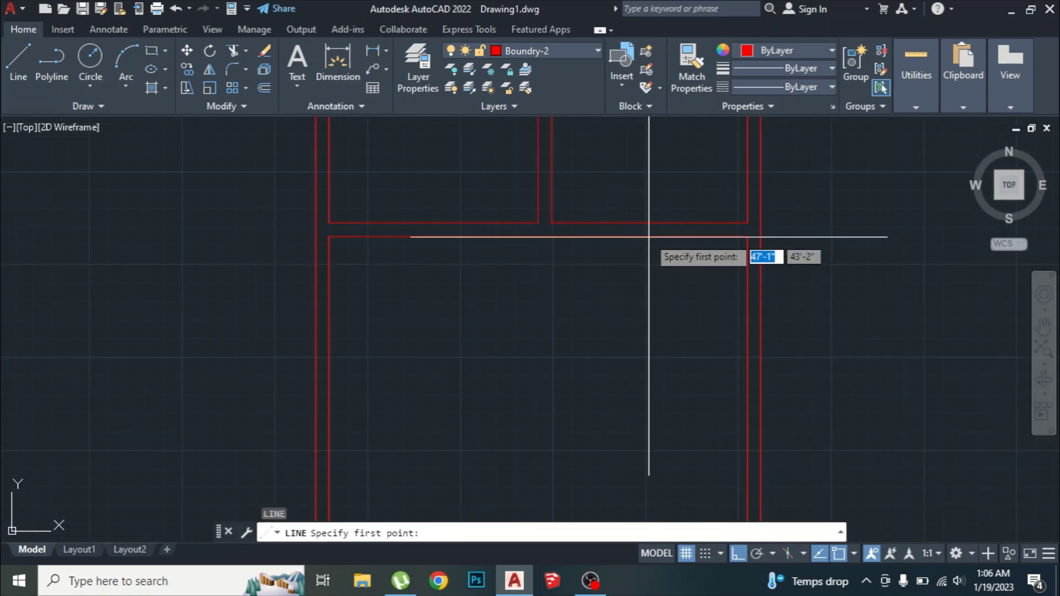
{"action": "key", "text": "Escape"}
{"action": "key", "text": "Escape"}
{"action": "key", "text": "Escape"}
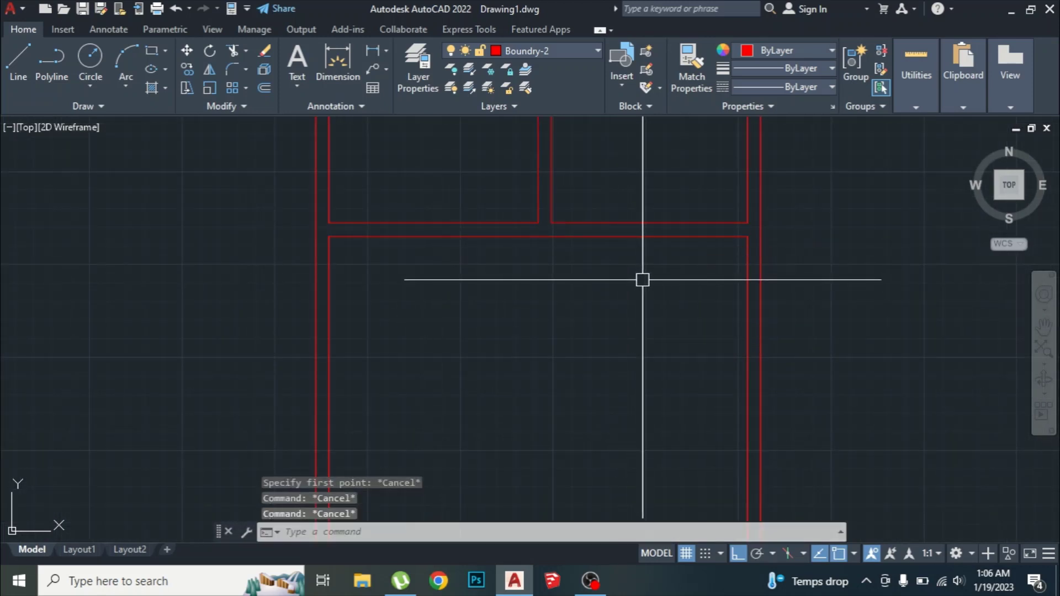
- Offset the right outer wall's inner line 9' to the left, below the upper partition
{"action": "type", "text": "o"}
{"action": "key", "text": "space"}
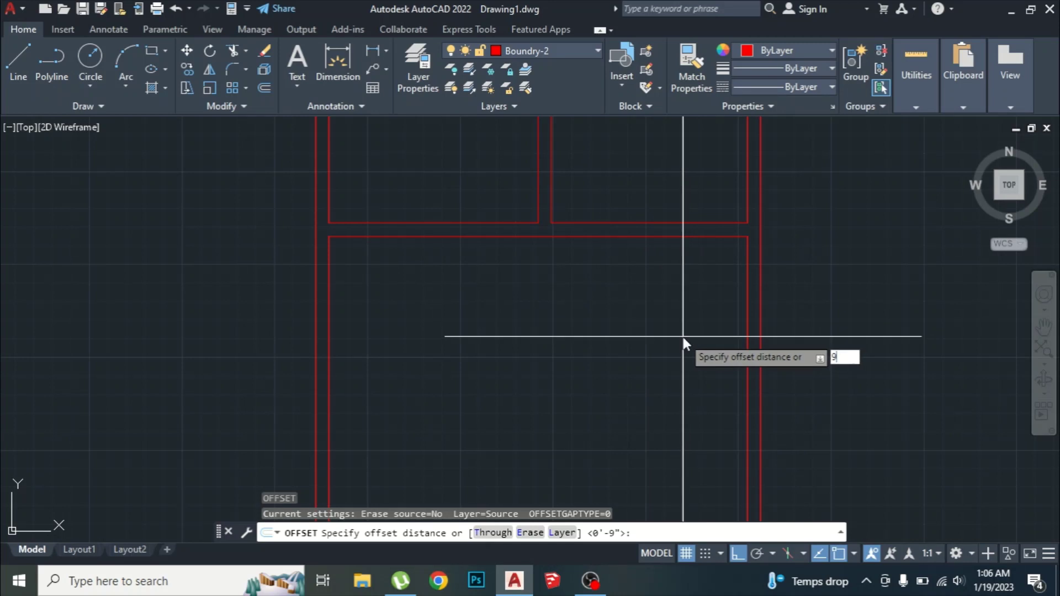
{"action": "type", "text": "9'"}
{"action": "key", "text": "Return"}
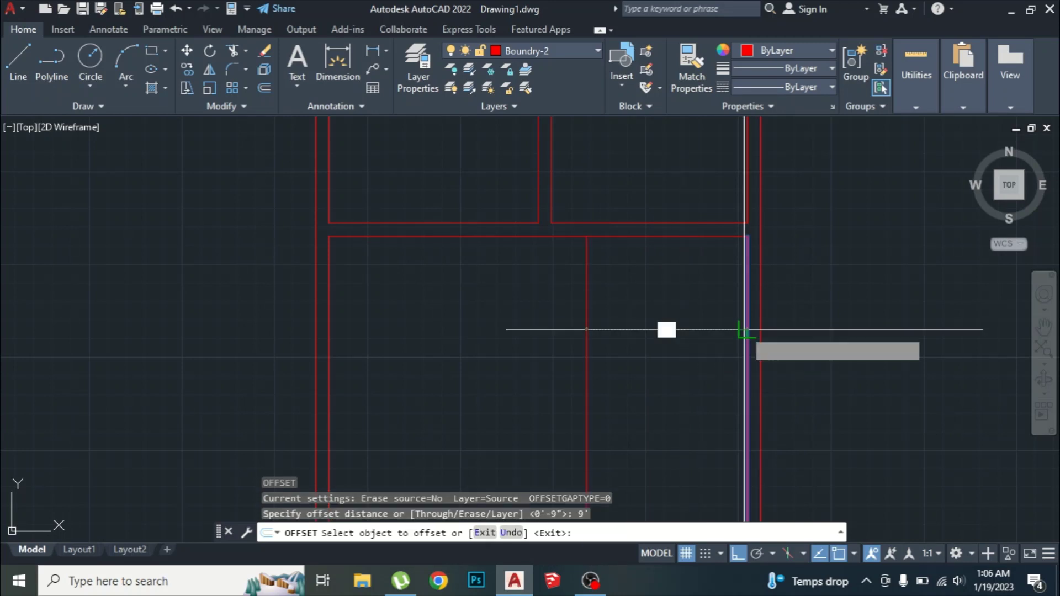
{"action": "left_click", "coordinate": [747, 334]}
{"action": "left_click", "coordinate": [674, 332]}
{"action": "key", "text": "Escape"}
{"action": "key", "text": "Escape"}
{"action": "key", "text": "Escape"}
{"action": "scroll", "coordinate": [672, 281], "scroll_direction": "down", "scroll_amount": 4}
{"action": "scroll", "coordinate": [665, 313], "scroll_direction": "up", "scroll_amount": 2}
{"action": "scroll", "coordinate": [666, 313], "scroll_direction": "down", "scroll_amount": 2}
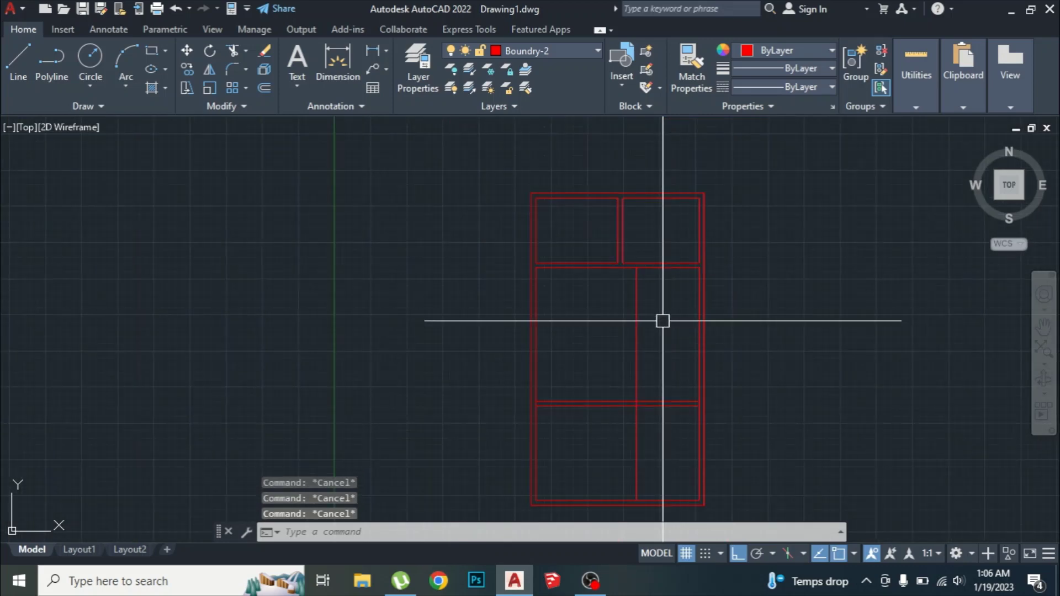
- Trim the new vertical line so it ends at the lower partition's top line
{"action": "type", "text": "tr"}
{"action": "key", "text": "Return"}
{"action": "key", "text": "Escape"}
{"action": "scroll", "coordinate": [666, 359], "scroll_direction": "up", "scroll_amount": 3}
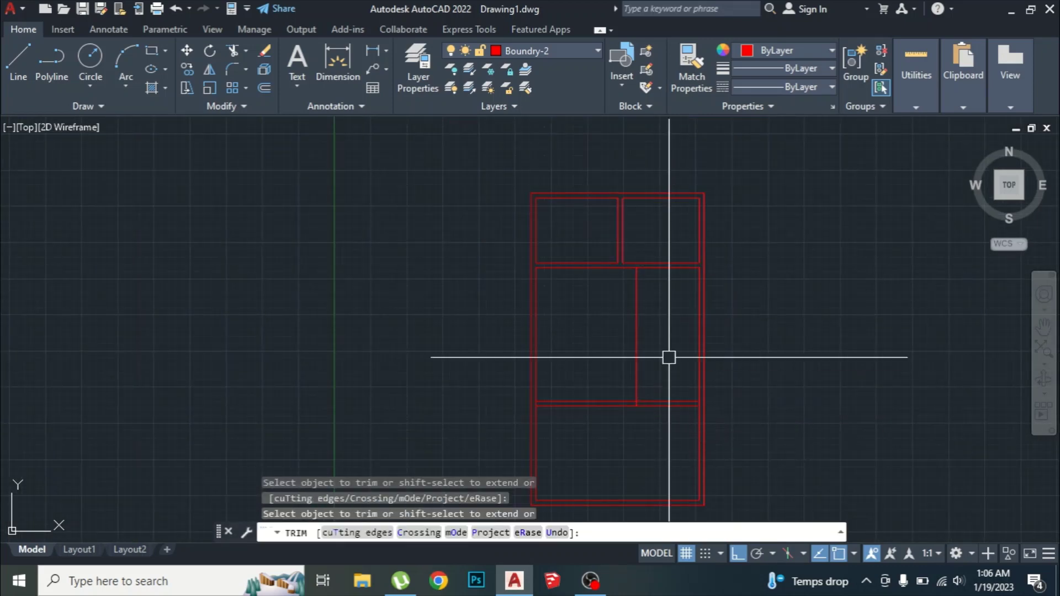
{"action": "type", "text": "tr"}
{"action": "key", "text": "Return"}
{"action": "scroll", "coordinate": [624, 420], "scroll_direction": "up", "scroll_amount": 3}
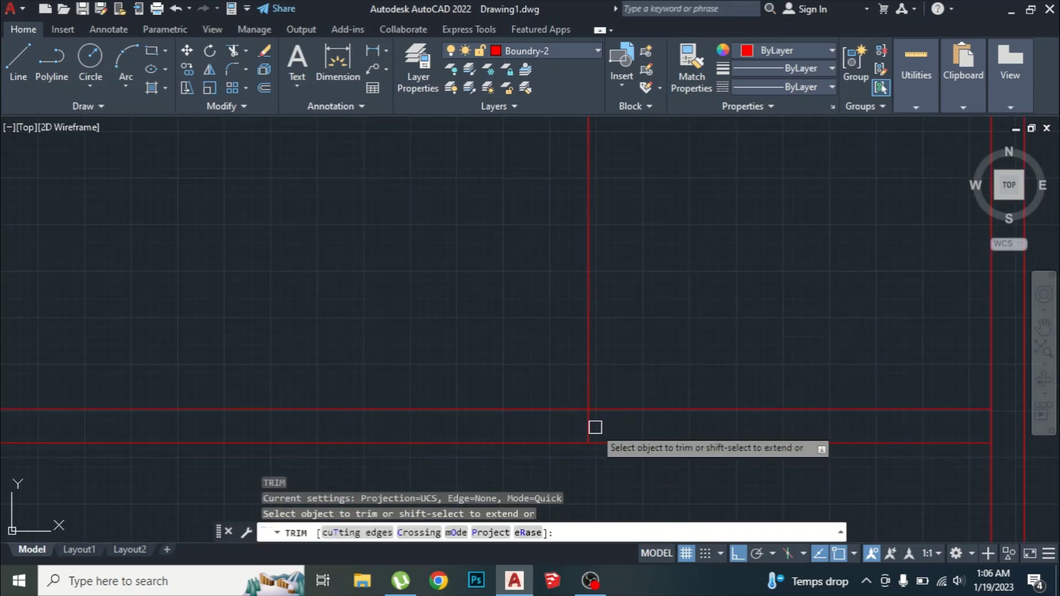
{"action": "left_click", "coordinate": [616, 395]}
{"action": "key", "text": "Escape"}
{"action": "key", "text": "Escape"}
{"action": "scroll", "coordinate": [674, 319], "scroll_direction": "down", "scroll_amount": 3}
{"action": "scroll", "coordinate": [674, 265], "scroll_direction": "up", "scroll_amount": 3}
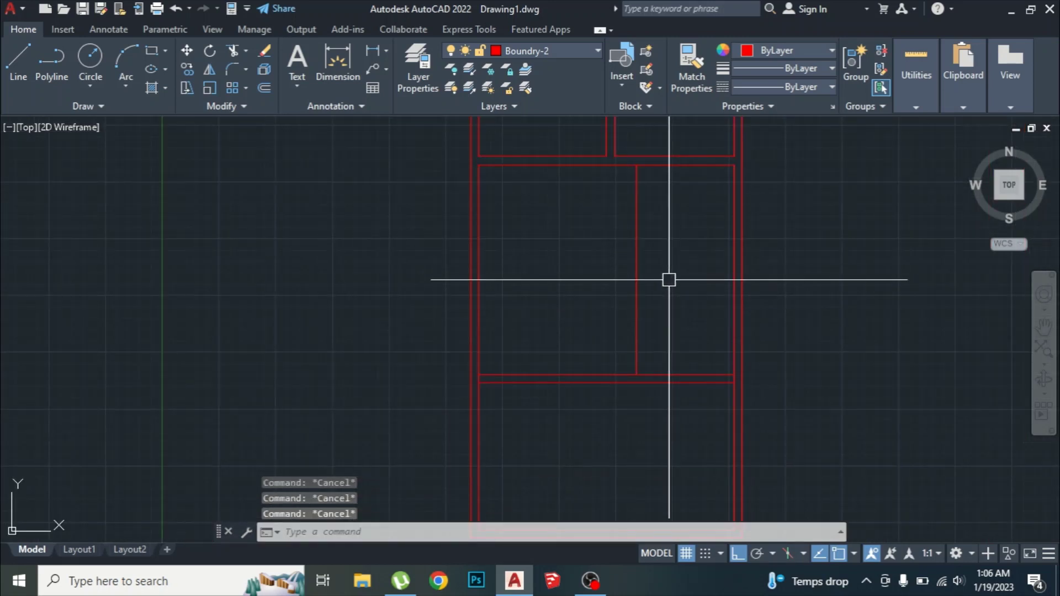
- Offset the middle room's vertical line 9" to the right to form the dividing wall
{"action": "type", "text": "o"}
{"action": "key", "text": "Return"}
{"action": "type", "text": "9"}
{"action": "key", "text": "Return"}
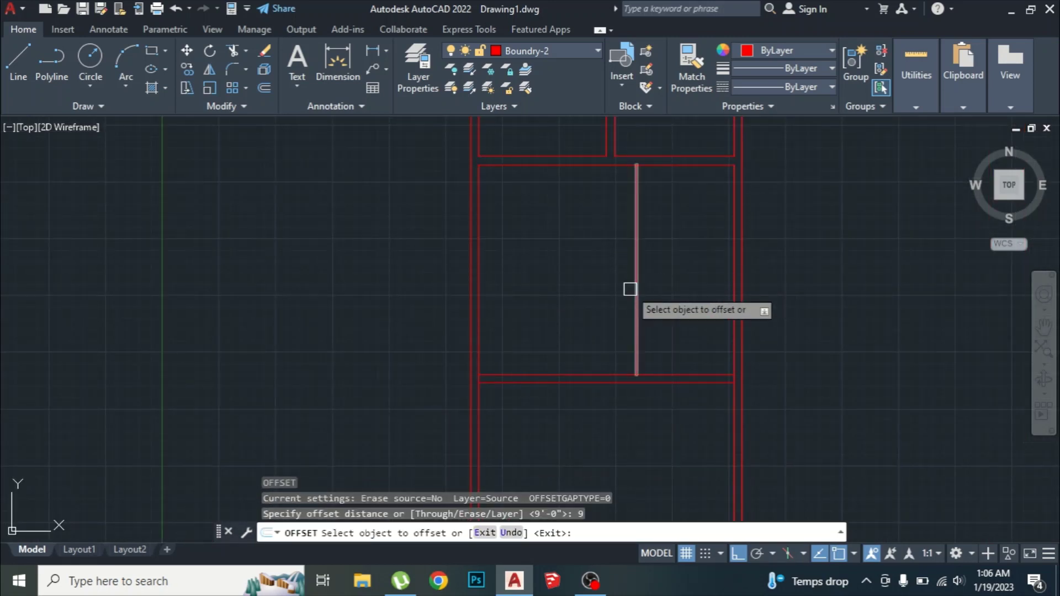
{"action": "left_click", "coordinate": [633, 288]}
{"action": "left_click", "coordinate": [669, 274]}
{"action": "key", "text": "Escape"}
{"action": "key", "text": "Escape"}
{"action": "key", "text": "Escape"}
{"action": "scroll", "coordinate": [669, 237], "scroll_direction": "down", "scroll_amount": 3}
{"action": "scroll", "coordinate": [668, 203], "scroll_direction": "up", "scroll_amount": 3}
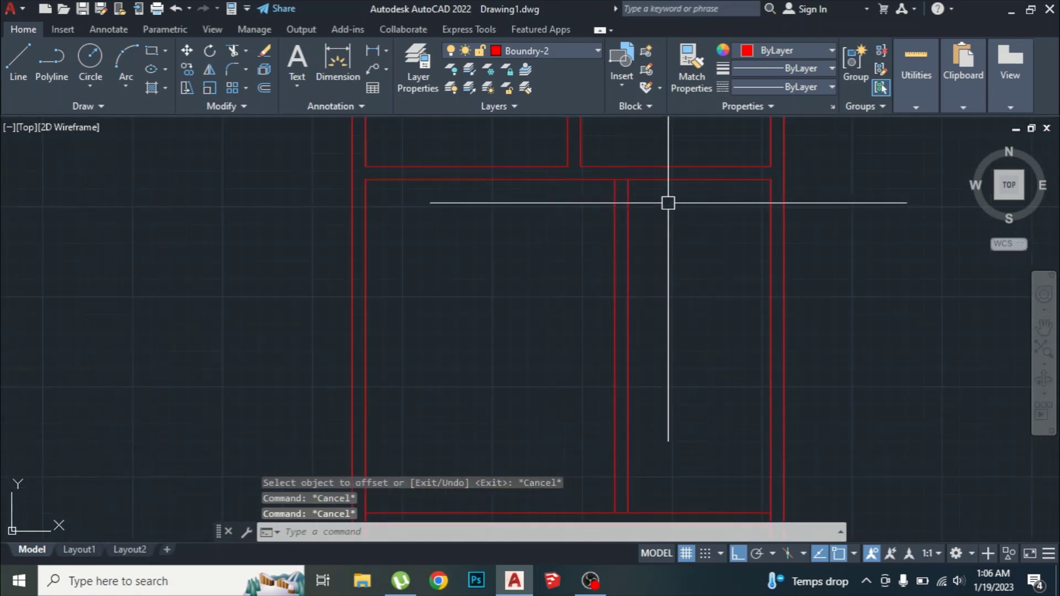
- Trim the upper and lower partition lines between the middle dividing wall's lines to open both junctions
{"action": "type", "text": "tr"}
{"action": "key", "text": "Return"}
{"action": "scroll", "coordinate": [633, 175], "scroll_direction": "up", "scroll_amount": 2}
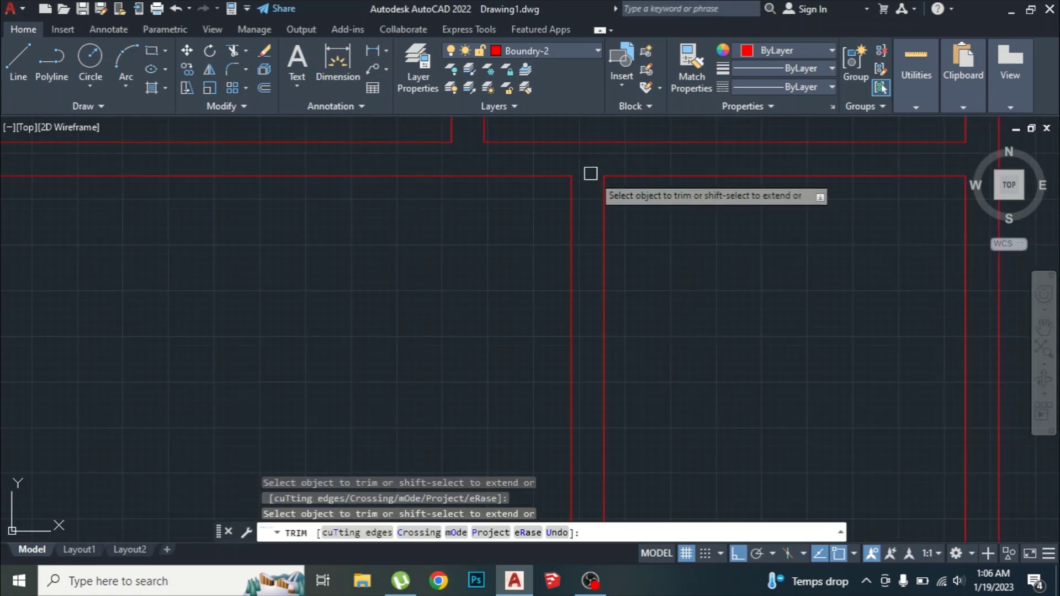
{"action": "scroll", "coordinate": [696, 227], "scroll_direction": "down", "scroll_amount": 4}
{"action": "scroll", "coordinate": [705, 324], "scroll_direction": "up", "scroll_amount": 5}
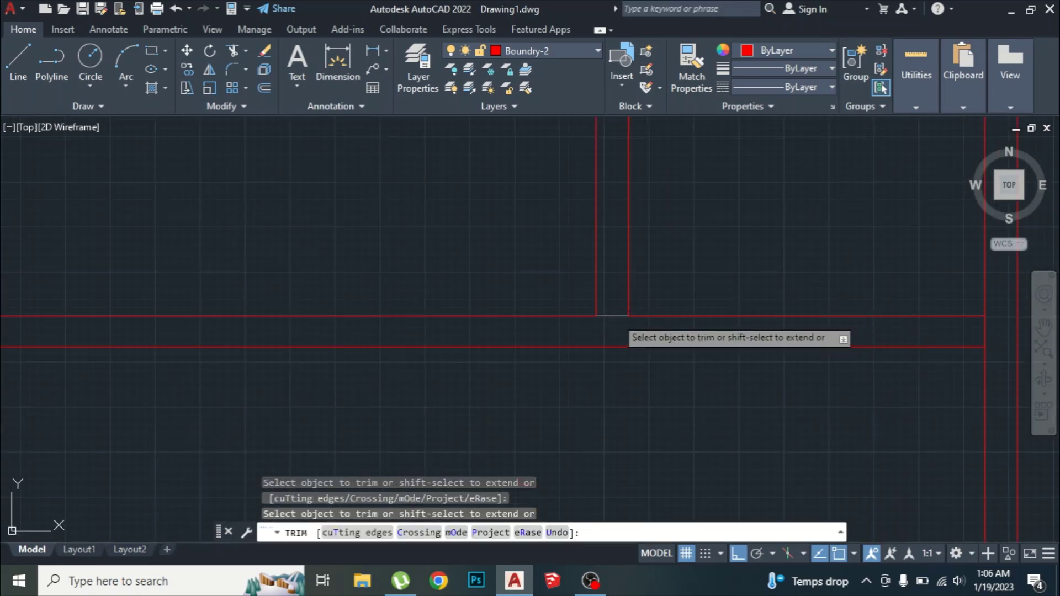
{"action": "scroll", "coordinate": [718, 285], "scroll_direction": "down", "scroll_amount": 3}
{"action": "key", "text": "Escape"}
{"action": "key", "text": "Escape"}
{"action": "key", "text": "Escape"}
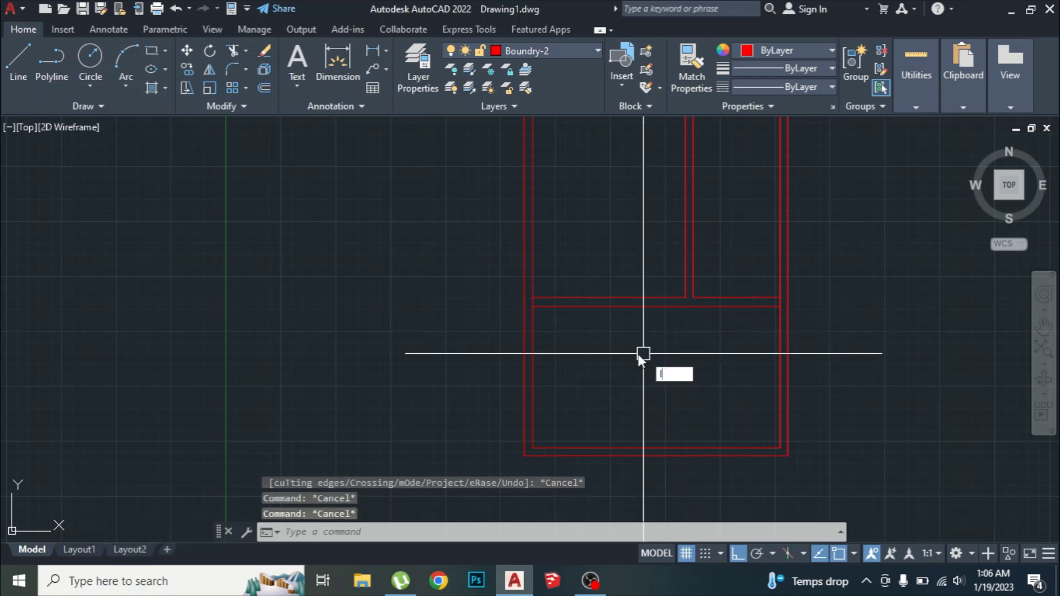
- Draw a vertical line from the lower partition's bottom line down past the plan's lower outer wall
{"action": "type", "text": "l"}
{"action": "key", "text": "Return"}
{"action": "scroll", "coordinate": [641, 348], "scroll_direction": "up", "scroll_amount": 2}
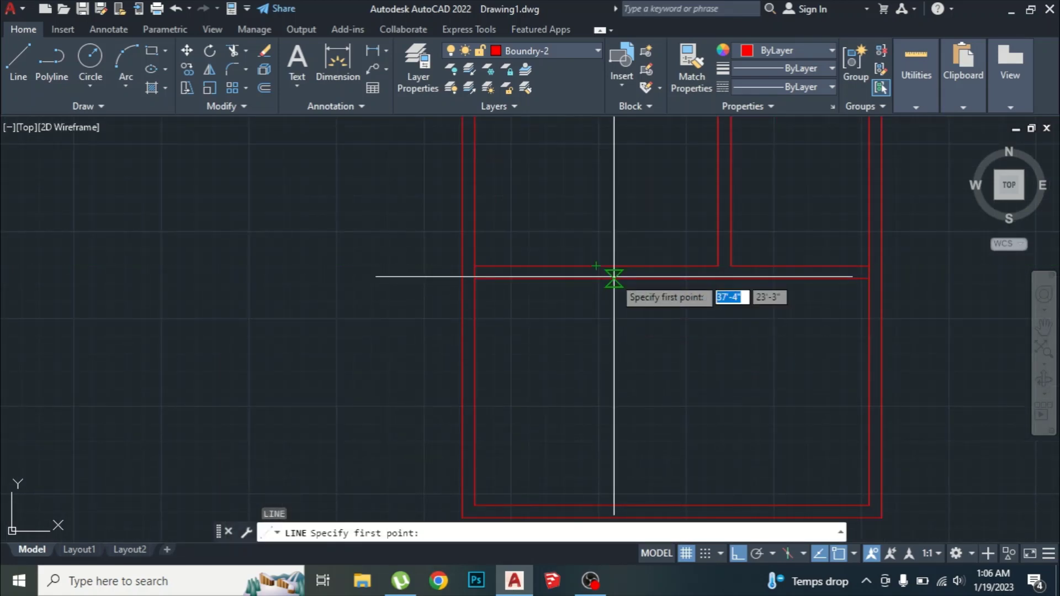
{"action": "left_click", "coordinate": [614, 276]}
{"action": "scroll", "coordinate": [620, 387], "scroll_direction": "down", "scroll_amount": 2}
{"action": "scroll", "coordinate": [620, 426], "scroll_direction": "up", "scroll_amount": 2}
{"action": "left_click", "coordinate": [624, 436]}
{"action": "key", "text": "Escape"}
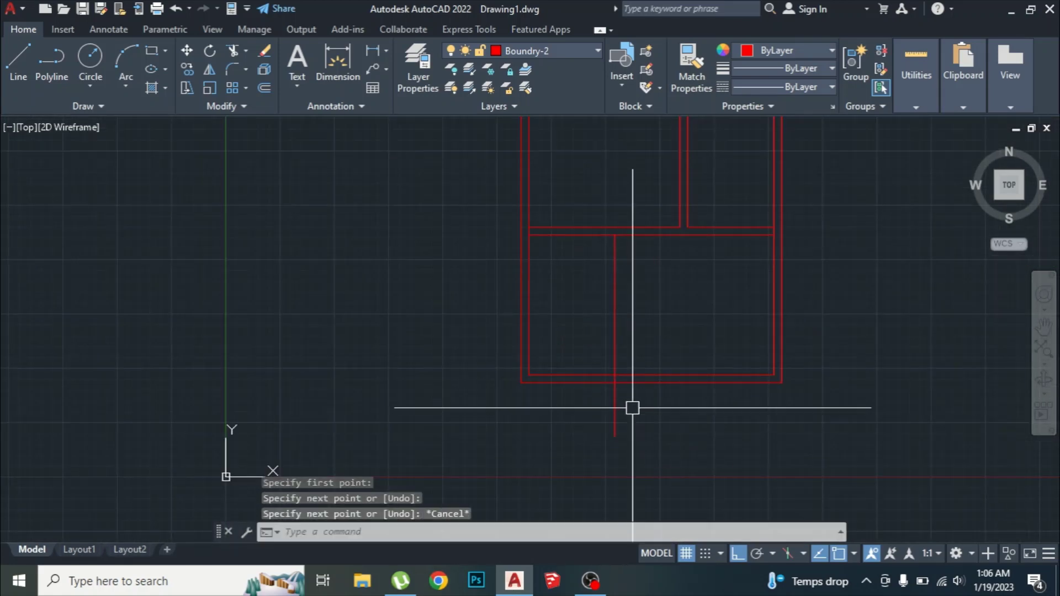
{"action": "key", "text": "Escape"}
- Trim the lower room's vertical line back to the inner line of the lower outer wall
{"action": "scroll", "coordinate": [633, 408], "scroll_direction": "up", "scroll_amount": 2}
{"action": "type", "text": "tr"}
{"action": "key", "text": "Return"}
{"action": "left_click", "coordinate": [621, 398]}
{"action": "key", "text": "Return"}
{"action": "scroll", "coordinate": [611, 365], "scroll_direction": "up", "scroll_amount": 4}
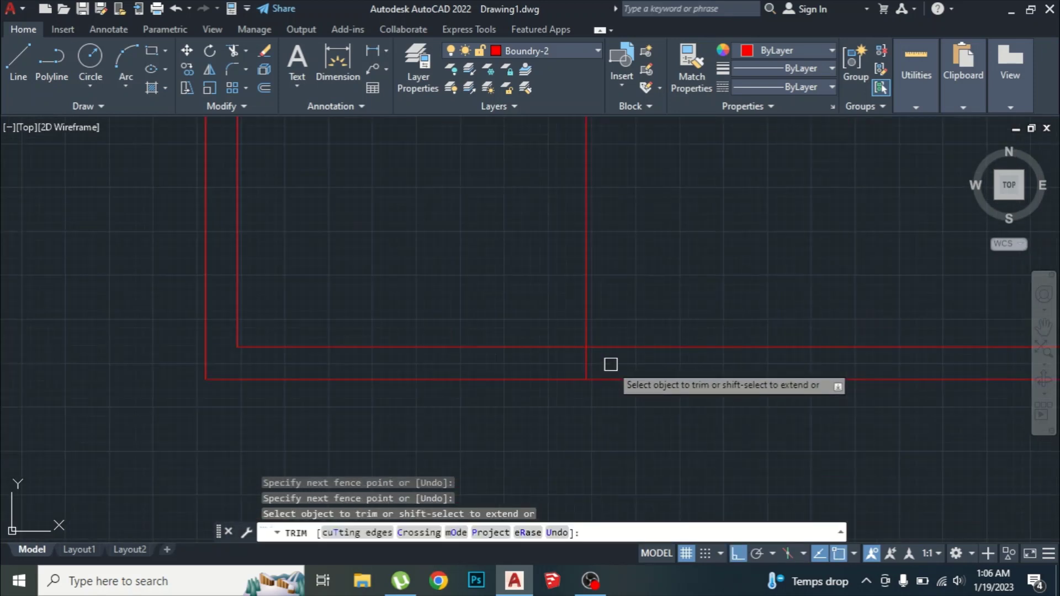
{"action": "key", "text": "Escape"}
{"action": "scroll", "coordinate": [613, 387], "scroll_direction": "down", "scroll_amount": 8}
{"action": "key", "text": "Escape"}
{"action": "key", "text": "Escape"}
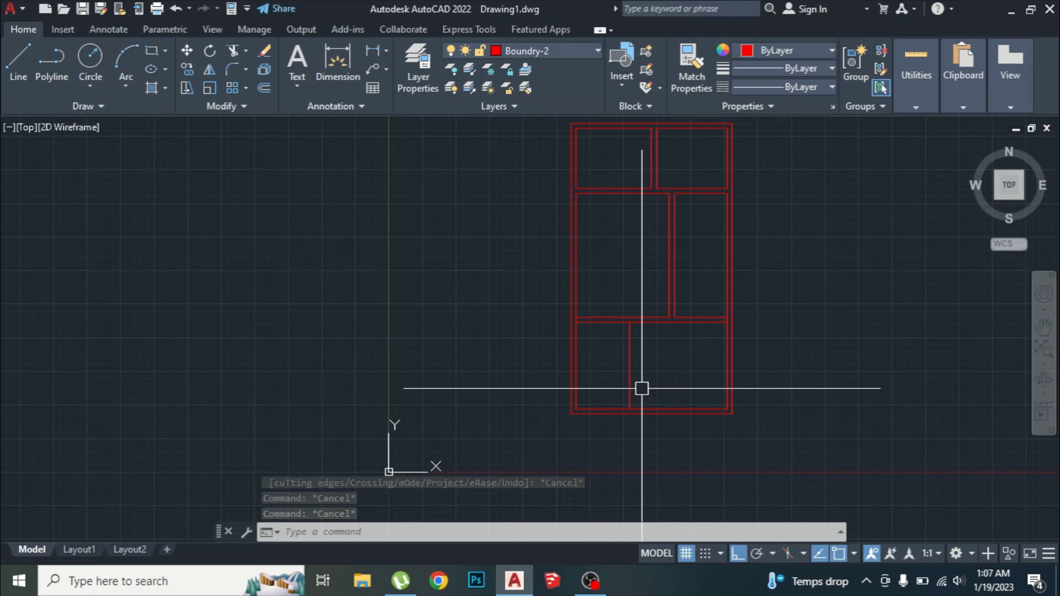
{"action": "key", "text": "Escape"}
{"action": "type", "text": "o"}
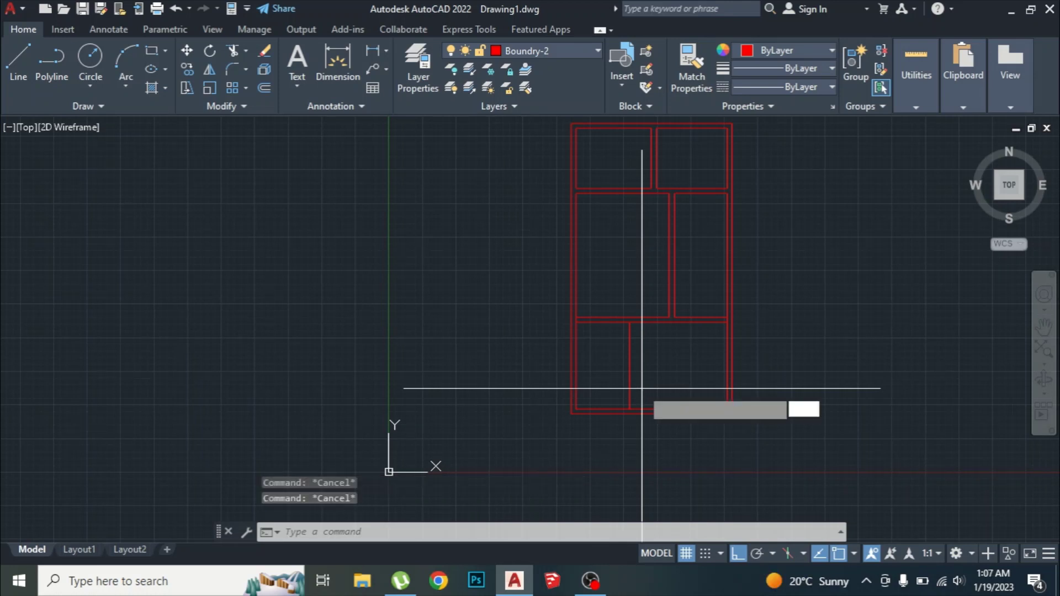
{"action": "key", "text": "Return"}
{"action": "key", "text": "Return"}
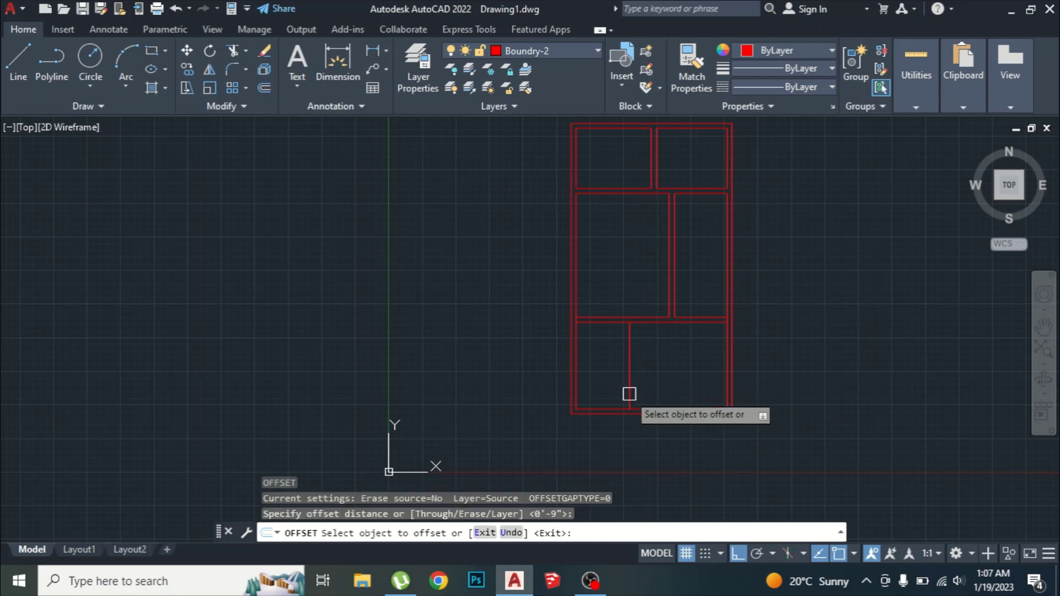
{"action": "scroll", "coordinate": [629, 391], "scroll_direction": "up", "scroll_amount": 2}
{"action": "left_click", "coordinate": [631, 331]}
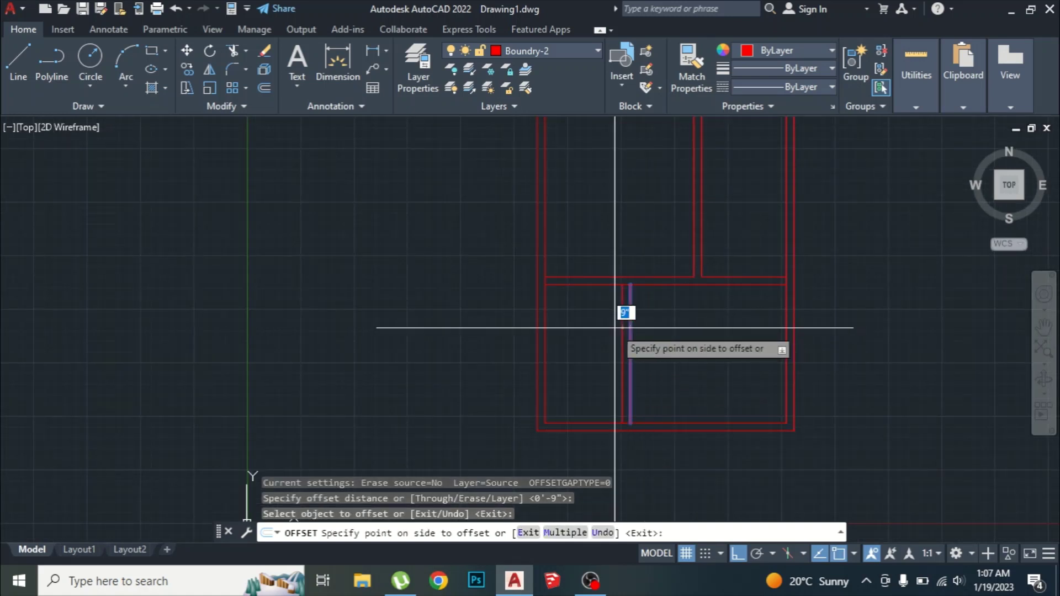
{"action": "key", "text": "Escape"}
{"action": "key", "text": "Escape"}
{"action": "key", "text": "Escape"}
{"action": "key", "text": "Escape"}
{"action": "scroll", "coordinate": [588, 348], "scroll_direction": "up", "scroll_amount": 2}
{"action": "scroll", "coordinate": [641, 355], "scroll_direction": "down", "scroll_amount": 5}
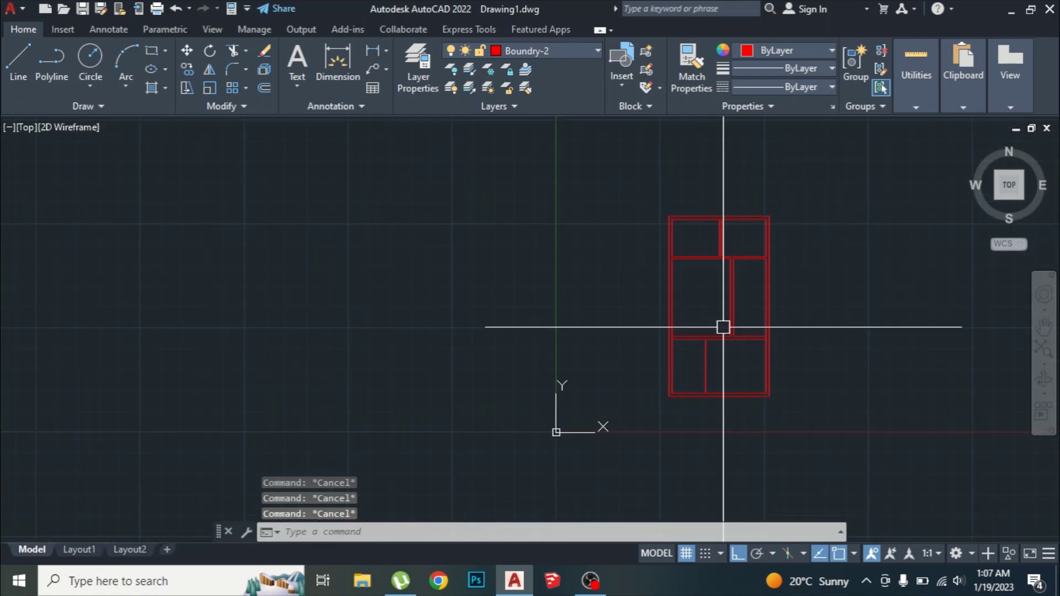
- Trim the left outer wall's inner line between the lower partition's two lines to open that junction
{"action": "scroll", "coordinate": [712, 298], "scroll_direction": "up", "scroll_amount": 1}
{"action": "scroll", "coordinate": [673, 345], "scroll_direction": "up", "scroll_amount": 1}
{"action": "scroll", "coordinate": [673, 347], "scroll_direction": "up", "scroll_amount": 1}
{"action": "type", "text": "tr"}
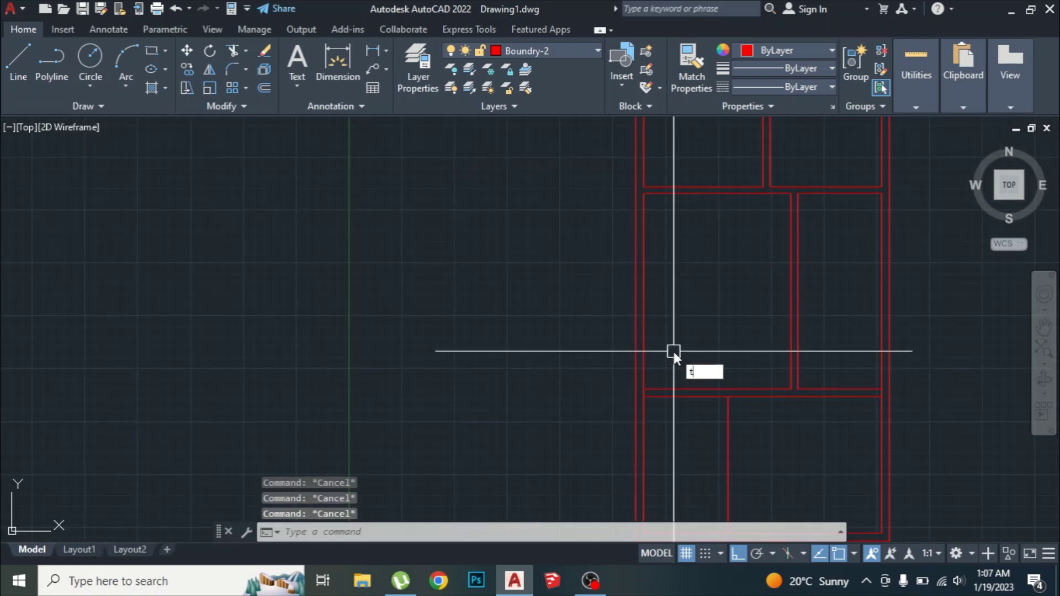
{"action": "key", "text": "Return"}
{"action": "scroll", "coordinate": [648, 393], "scroll_direction": "up", "scroll_amount": 3}
{"action": "scroll", "coordinate": [641, 359], "scroll_direction": "down", "scroll_amount": 3}
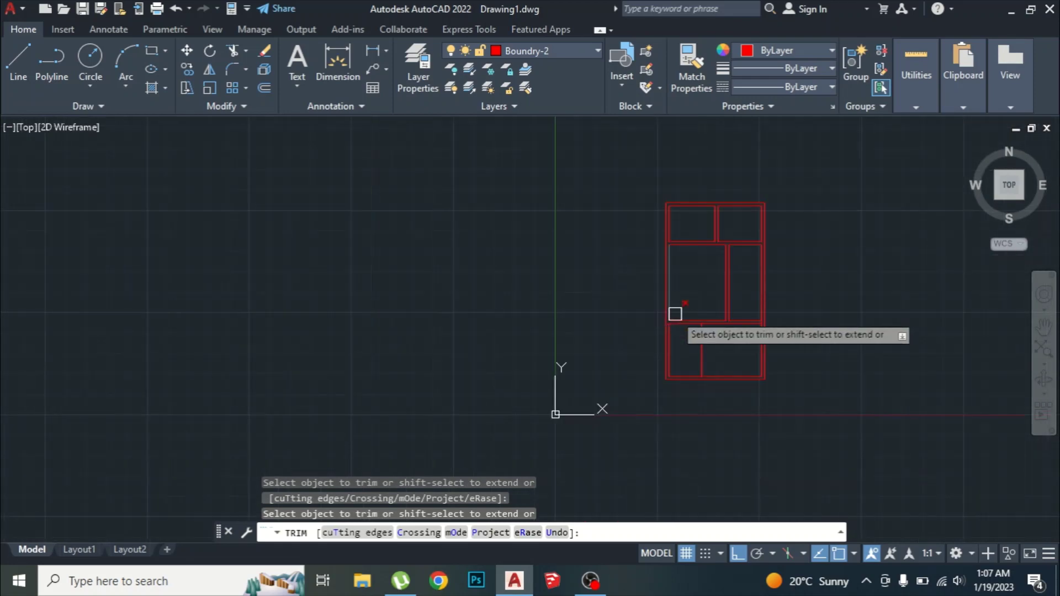
{"action": "key", "text": "Escape"}
{"action": "key", "text": "Escape"}
{"action": "key", "text": "Escape"}
{"action": "scroll", "coordinate": [701, 265], "scroll_direction": "up", "scroll_amount": 1}
{"action": "scroll", "coordinate": [708, 279], "scroll_direction": "down", "scroll_amount": 1}
{"action": "scroll", "coordinate": [708, 279], "scroll_direction": "up", "scroll_amount": 6}
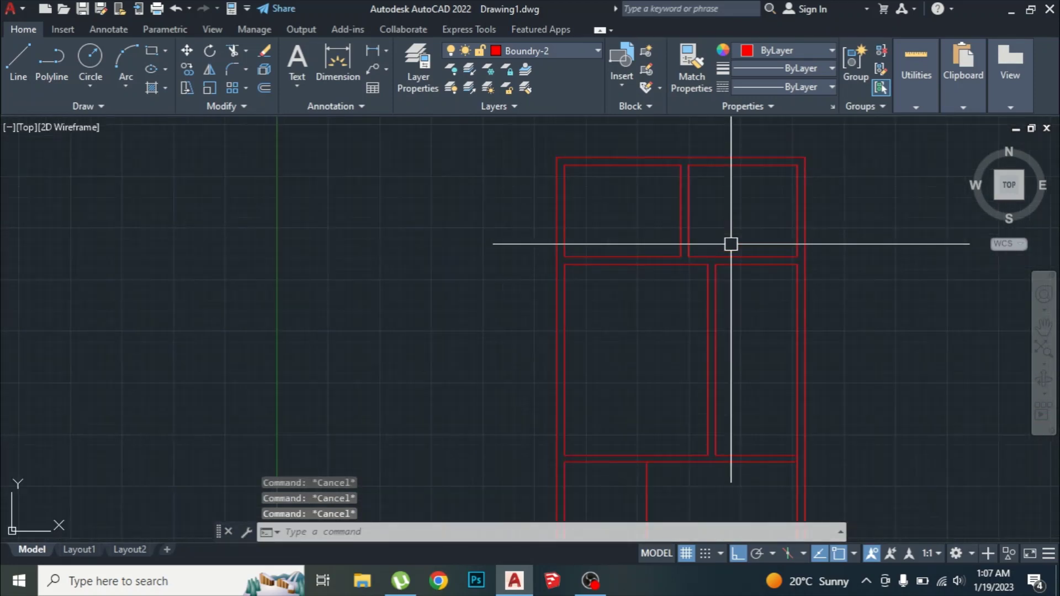
{"action": "scroll", "coordinate": [713, 305], "scroll_direction": "down", "scroll_amount": 2}
{"action": "scroll", "coordinate": [736, 304], "scroll_direction": "down", "scroll_amount": 2}
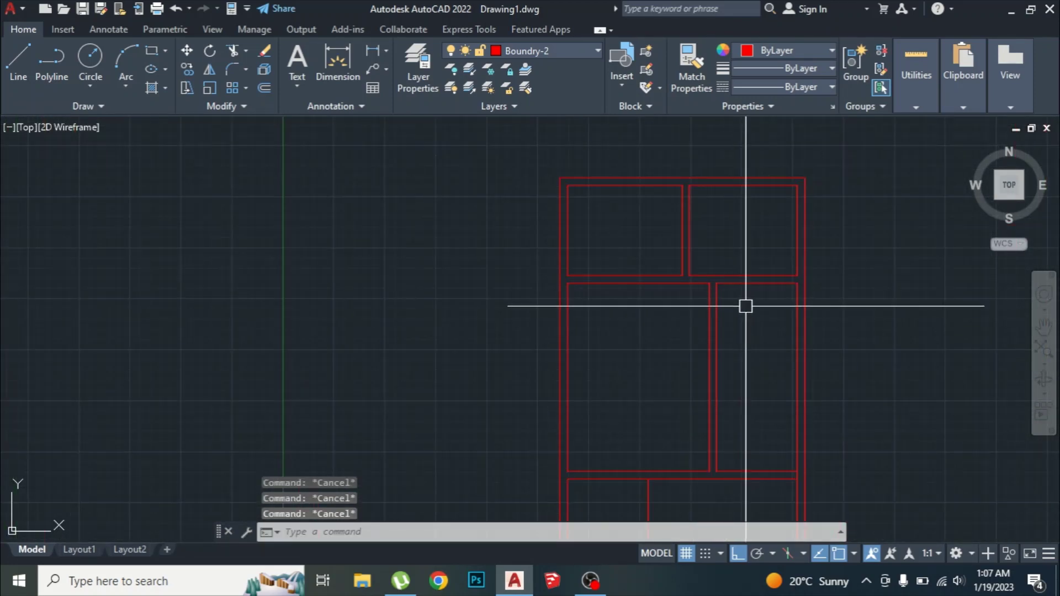
{"action": "left_click", "coordinate": [726, 318]}
{"action": "left_click", "coordinate": [699, 326]}
{"action": "scroll", "coordinate": [740, 442], "scroll_direction": "up", "scroll_amount": 2}
{"action": "key", "text": "Escape"}
{"action": "key", "text": "Escape"}
{"action": "key", "text": "Escape"}
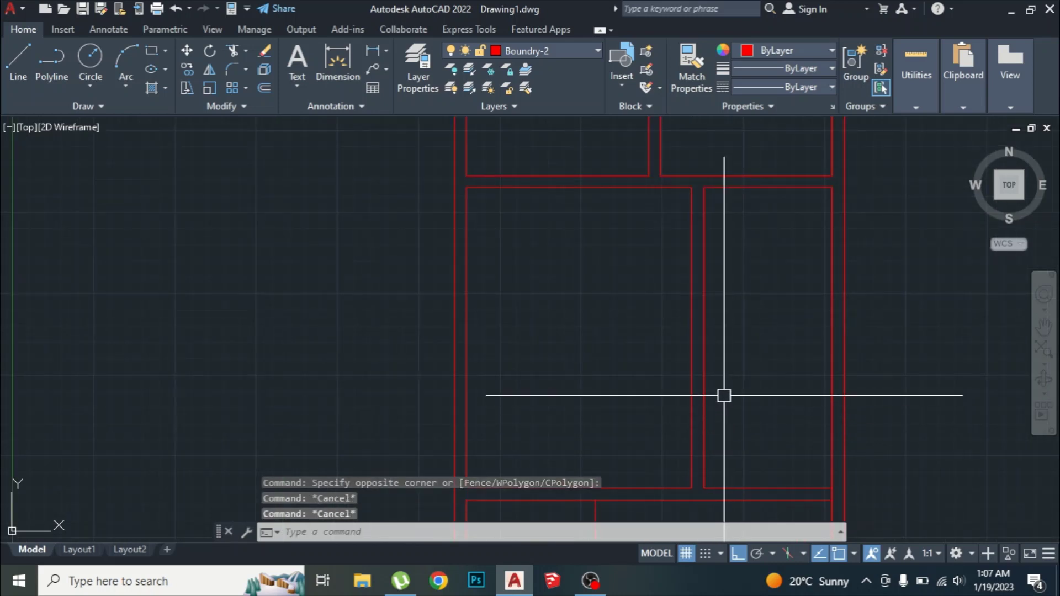
- Move both vertical lines of the middle dividing wall 1' to the right
{"action": "scroll", "coordinate": [726, 381], "scroll_direction": "down", "scroll_amount": 2}
{"action": "left_click", "coordinate": [732, 365]}
{"action": "left_click", "coordinate": [676, 369]}
{"action": "scroll", "coordinate": [677, 362], "scroll_direction": "down", "scroll_amount": 1}
{"action": "scroll", "coordinate": [689, 370], "scroll_direction": "up", "scroll_amount": 3}
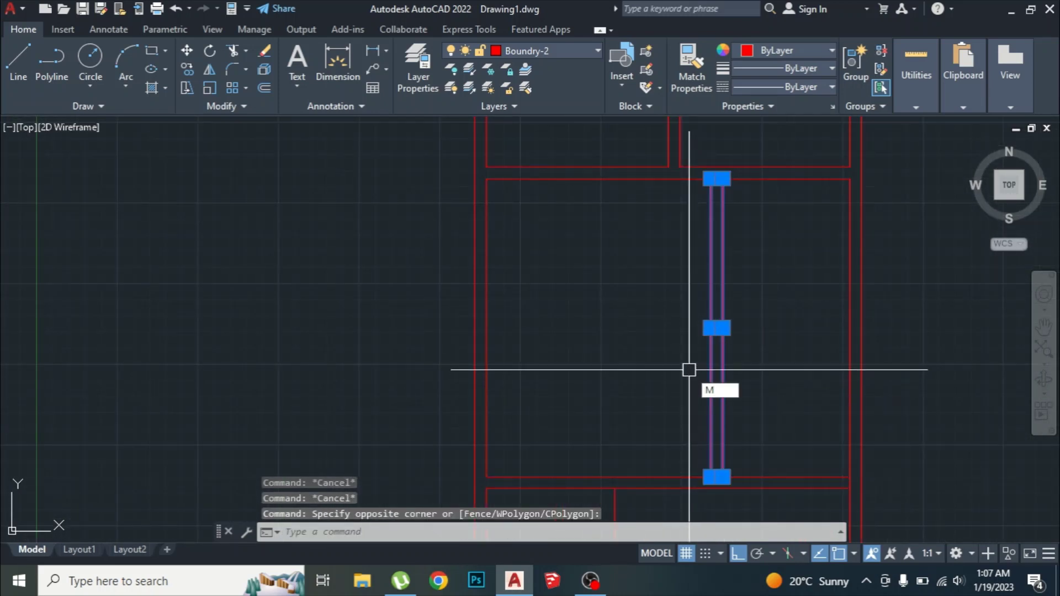
{"action": "key", "text": "Return"}
{"action": "left_click", "coordinate": [667, 371]}
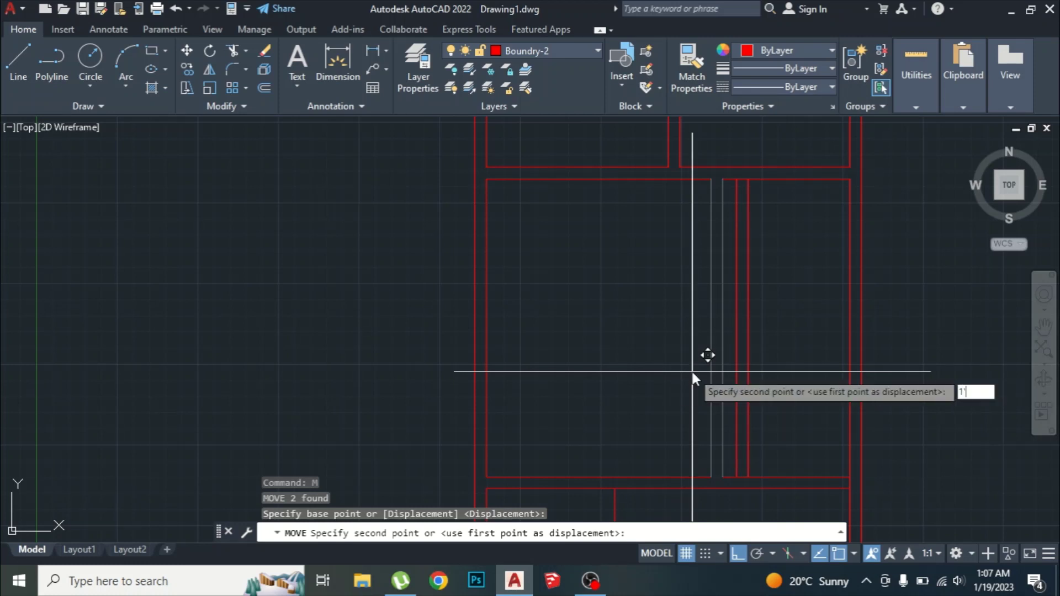
{"action": "type", "text": "1'"}
{"action": "key", "text": "Return"}
{"action": "key", "text": "Escape"}
{"action": "key", "text": "Escape"}
{"action": "key", "text": "Escape"}
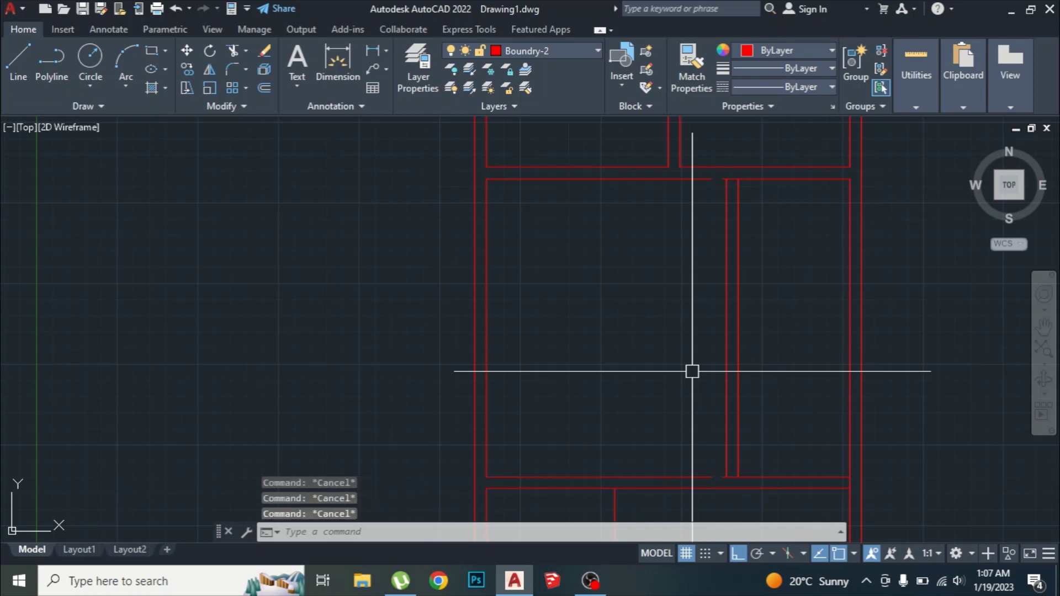
{"action": "type", "text": "tr"}
{"action": "key", "text": "Return"}
{"action": "scroll", "coordinate": [721, 163], "scroll_direction": "up", "scroll_amount": 4}
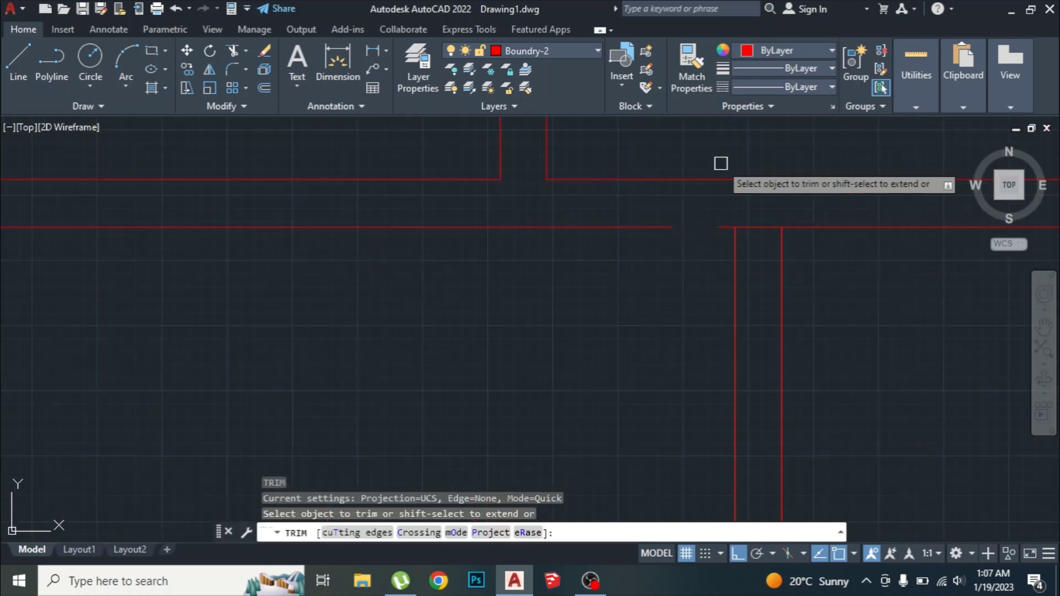
{"action": "key", "text": "Escape"}
{"action": "scroll", "coordinate": [675, 274], "scroll_direction": "down", "scroll_amount": 6}
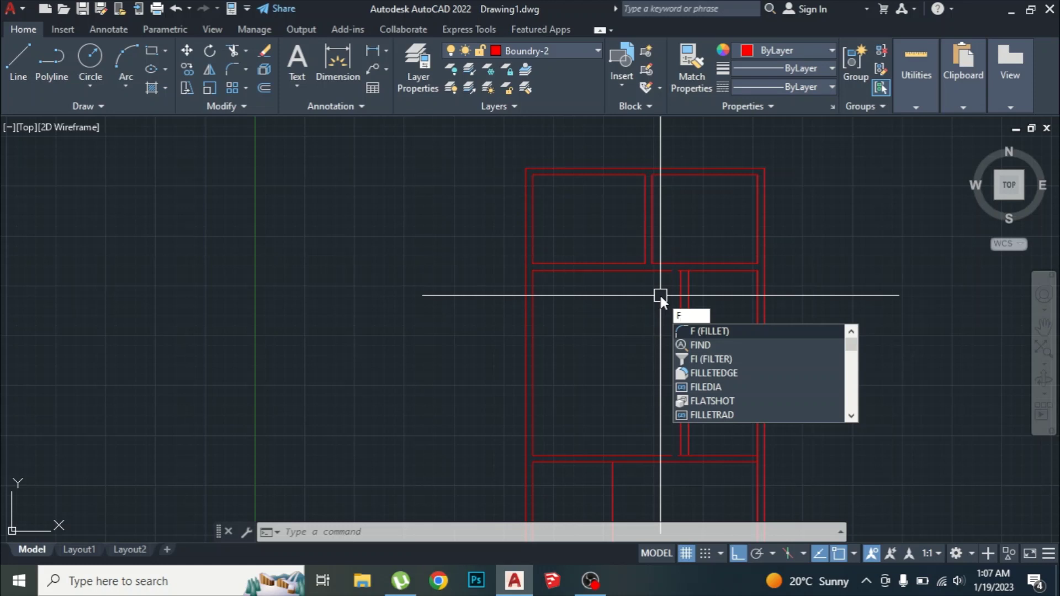
- Fillet the lower partition's upper line with the middle dividing wall's left line at zero radius to close the lower corner
{"action": "key", "text": "Return"}
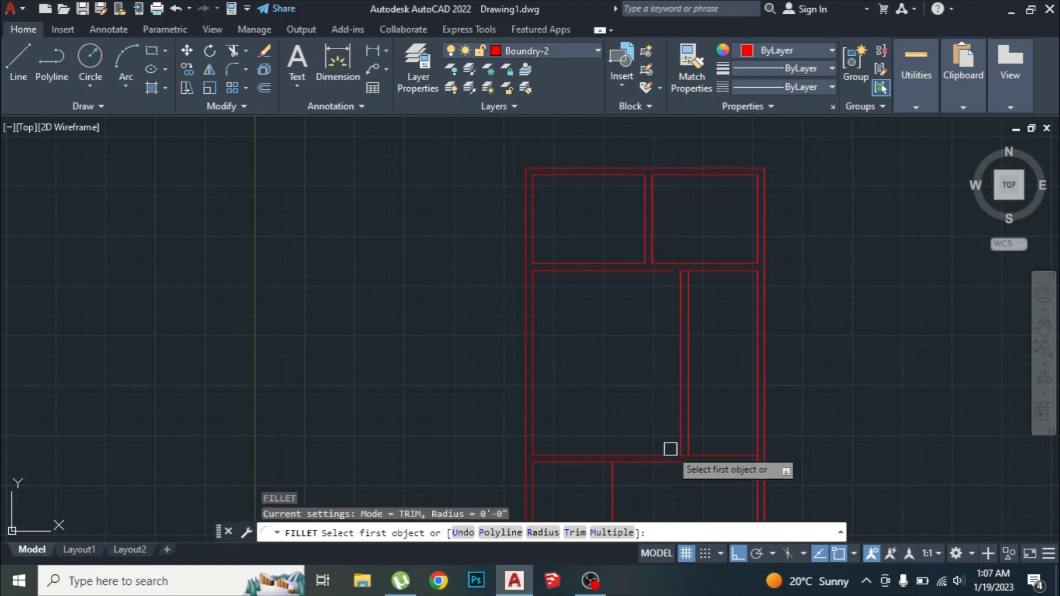
{"action": "scroll", "coordinate": [671, 449], "scroll_direction": "up", "scroll_amount": 10}
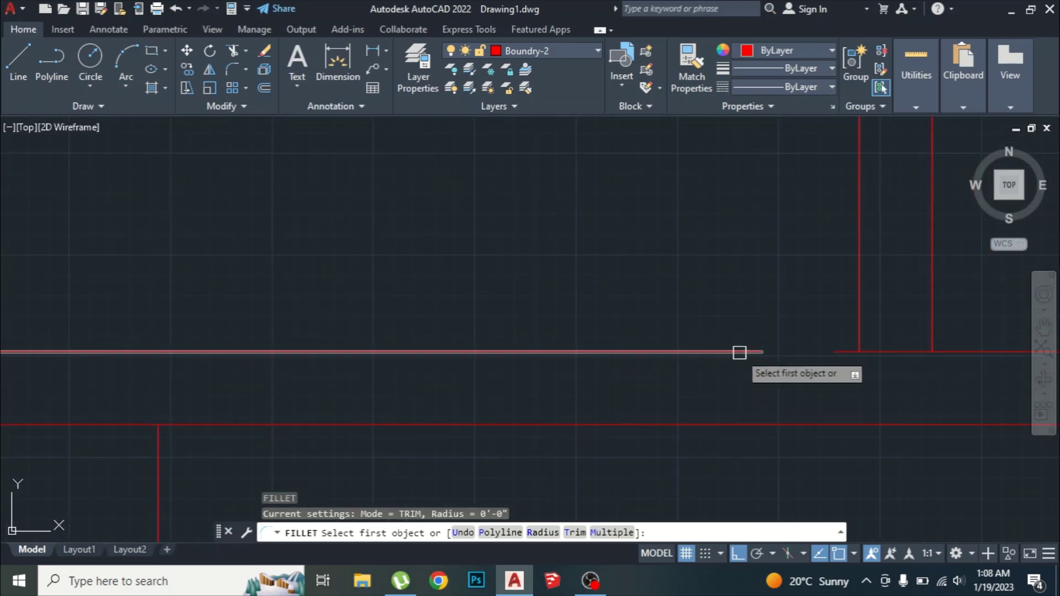
{"action": "left_click", "coordinate": [740, 352]}
{"action": "scroll", "coordinate": [655, 381], "scroll_direction": "down", "scroll_amount": 3}
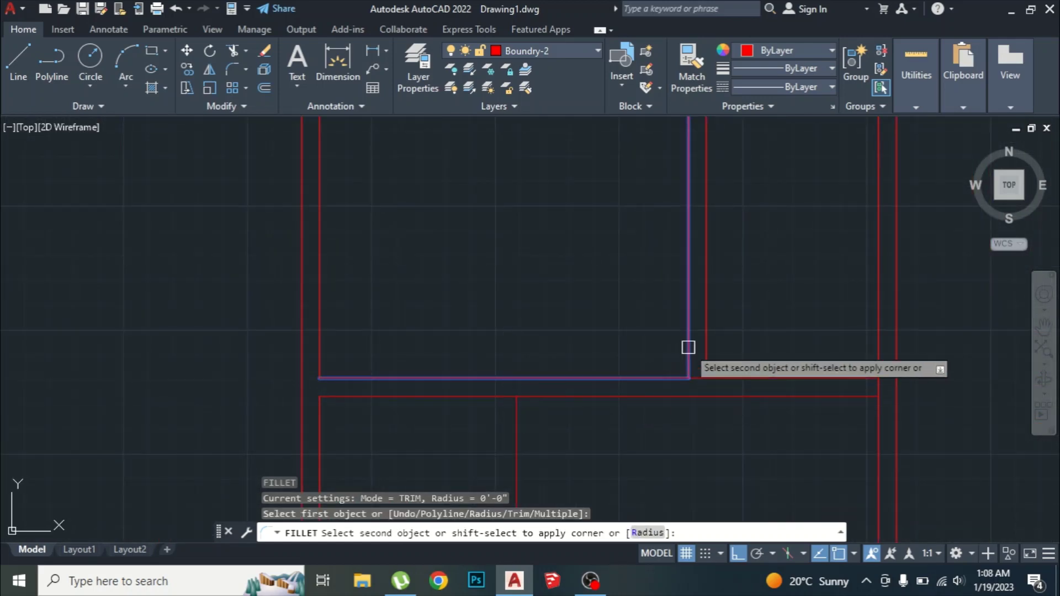
{"action": "left_click", "coordinate": [688, 347]}
{"action": "scroll", "coordinate": [635, 393], "scroll_direction": "down", "scroll_amount": 5}
{"action": "scroll", "coordinate": [633, 379], "scroll_direction": "up", "scroll_amount": 6}
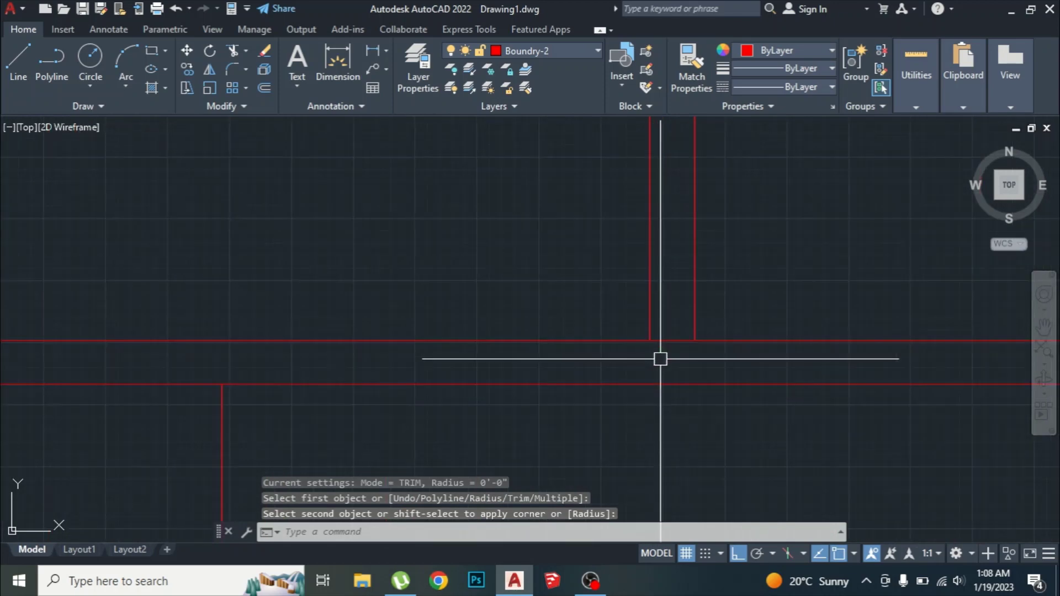
- Fillet the upper partition's lower line with the middle dividing wall's left line to close the upper corner
{"action": "scroll", "coordinate": [661, 359], "scroll_direction": "down", "scroll_amount": 5}
{"action": "scroll", "coordinate": [682, 312], "scroll_direction": "up", "scroll_amount": 3}
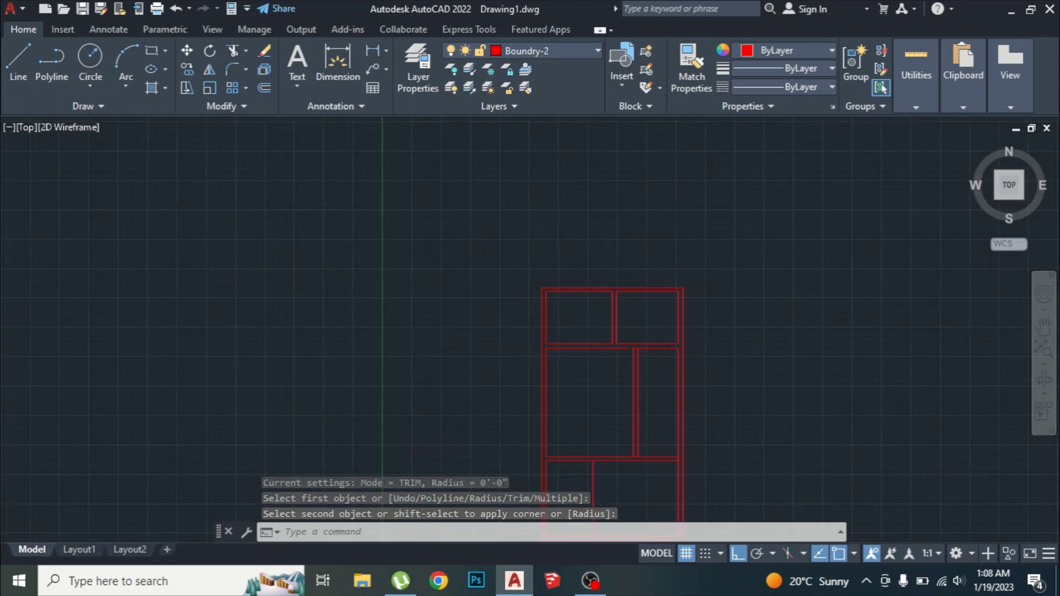
{"action": "scroll", "coordinate": [591, 372], "scroll_direction": "up", "scroll_amount": 3}
{"action": "key", "text": "Return"}
{"action": "left_click", "coordinate": [600, 318]}
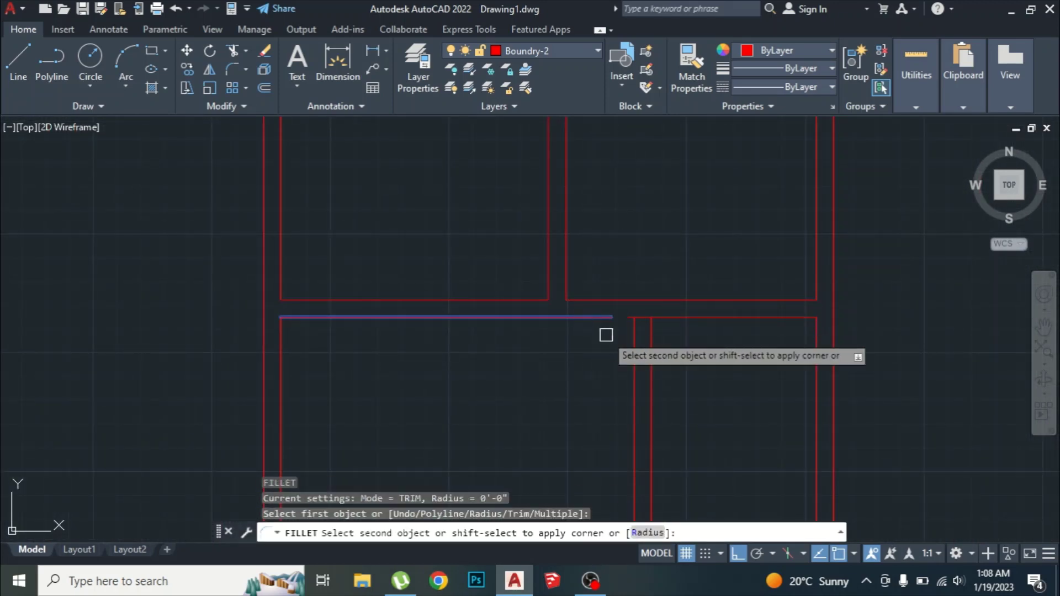
{"action": "key", "text": "Escape"}
{"action": "key", "text": "Escape"}
{"action": "key", "text": "Escape"}
- Trim the horizontal partition lines between the moved dividing wall's two lines at its upper and lower junctions
{"action": "type", "text": "tr"}
{"action": "key", "text": "Return"}
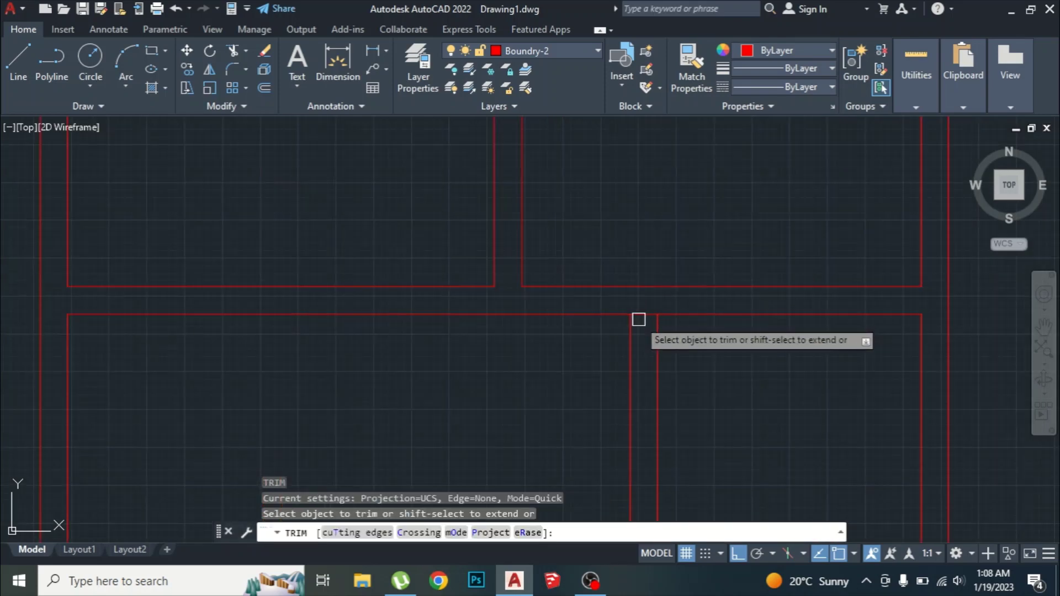
{"action": "scroll", "coordinate": [689, 282], "scroll_direction": "down", "scroll_amount": 5}
{"action": "scroll", "coordinate": [684, 390], "scroll_direction": "up", "scroll_amount": 5}
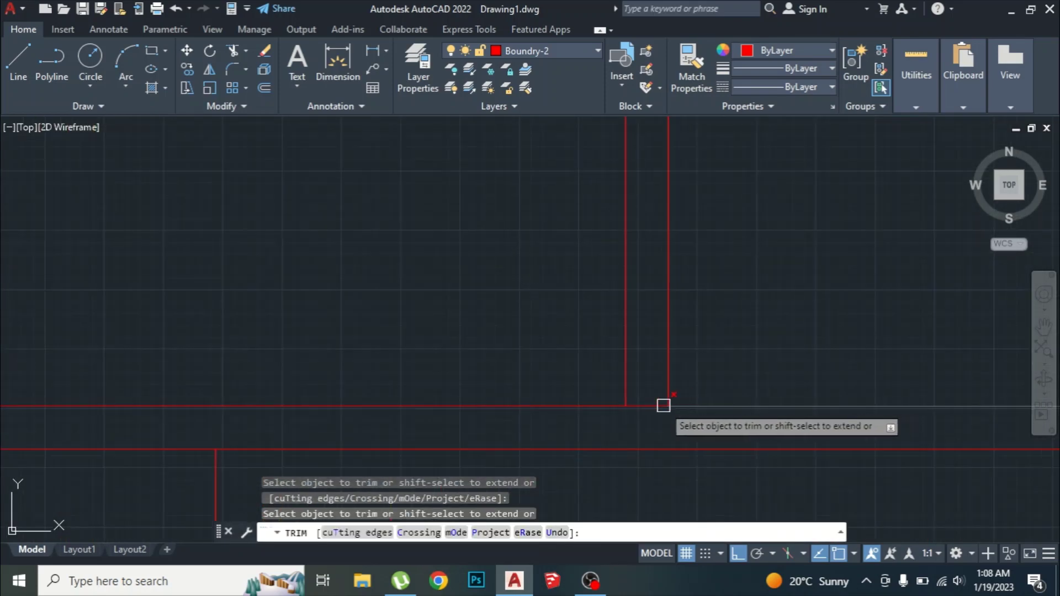
{"action": "scroll", "coordinate": [635, 415], "scroll_direction": "down", "scroll_amount": 8}
{"action": "scroll", "coordinate": [618, 419], "scroll_direction": "up", "scroll_amount": 5}
{"action": "key", "text": "Escape"}
{"action": "key", "text": "Escape"}
{"action": "key", "text": "Escape"}
{"action": "key", "text": "Escape"}
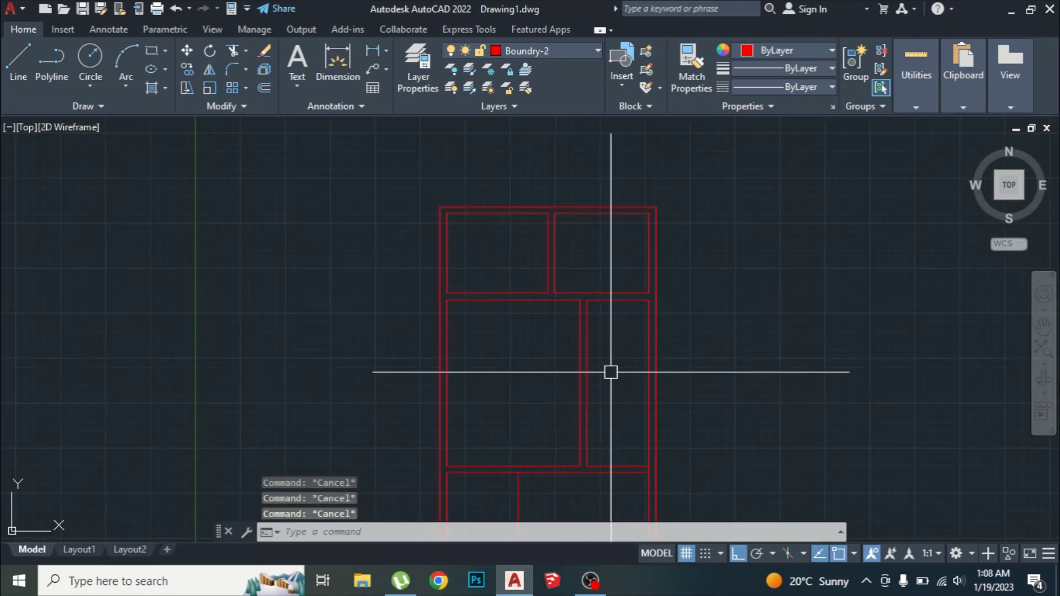
- Save the drawing in the Documents folder as Working-3
{"action": "scroll", "coordinate": [609, 370], "scroll_direction": "down", "scroll_amount": 5}
{"action": "scroll", "coordinate": [571, 460], "scroll_direction": "up", "scroll_amount": 8}
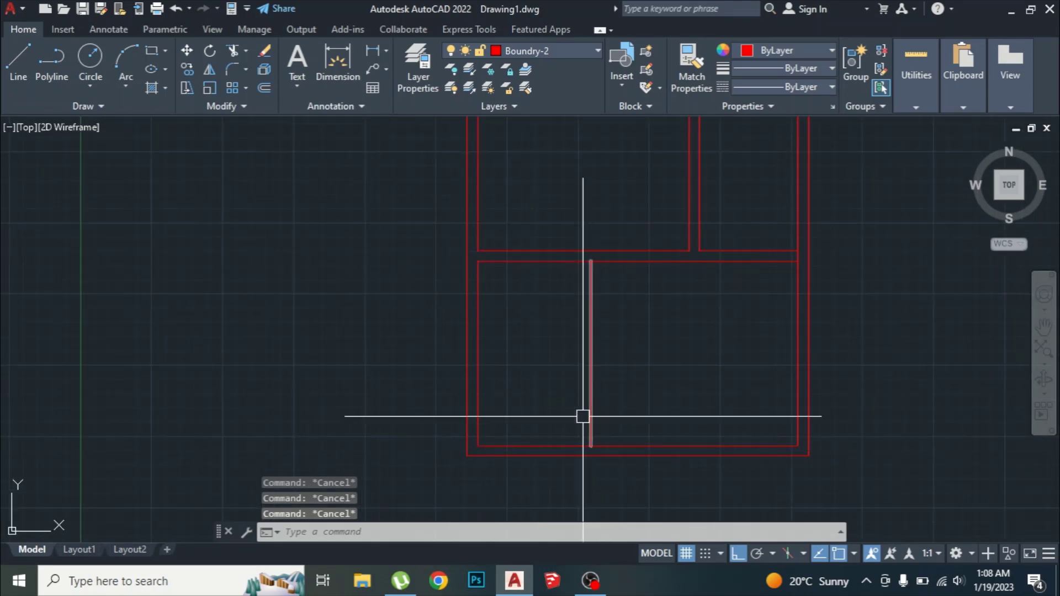
{"action": "scroll", "coordinate": [582, 417], "scroll_direction": "down", "scroll_amount": 6}
{"action": "scroll", "coordinate": [582, 379], "scroll_direction": "up", "scroll_amount": 4}
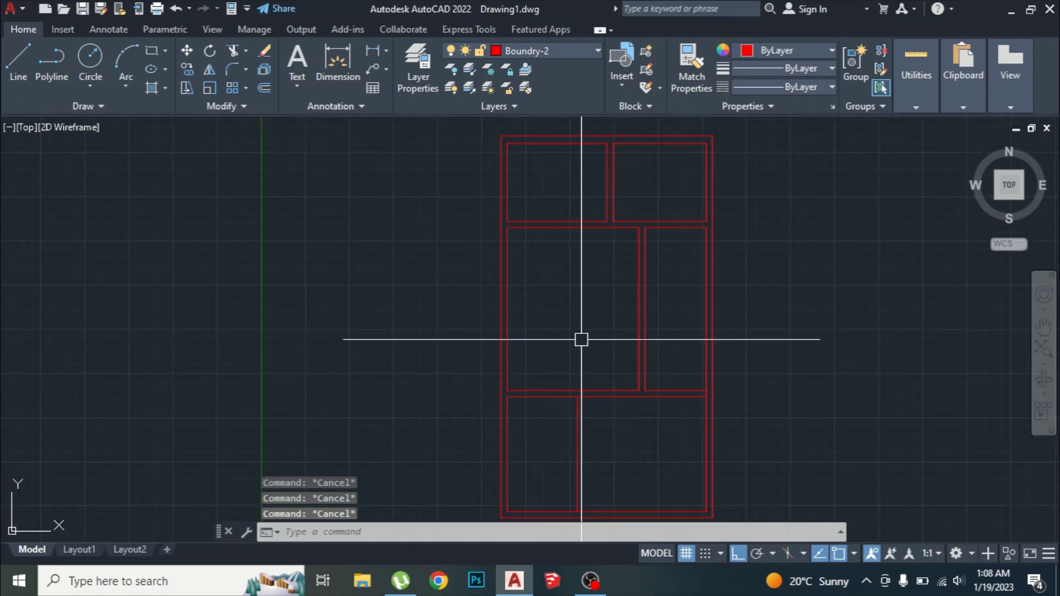
{"action": "key", "text": "ctrl+s"}
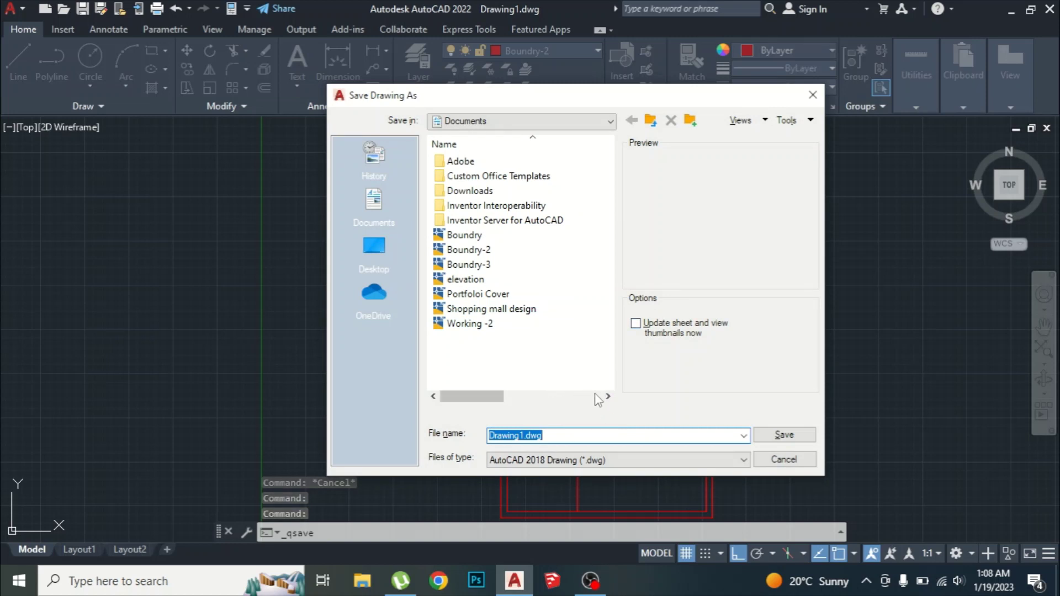
{"action": "type", "text": "Wo"}
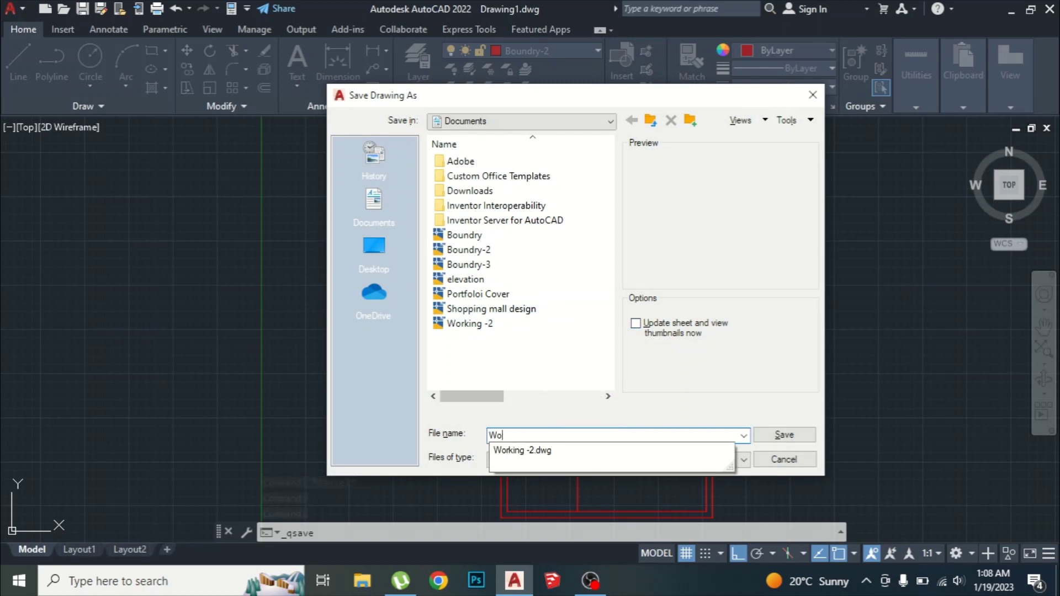
{"action": "type", "text": "rking-3"}
{"action": "key", "text": "Return"}
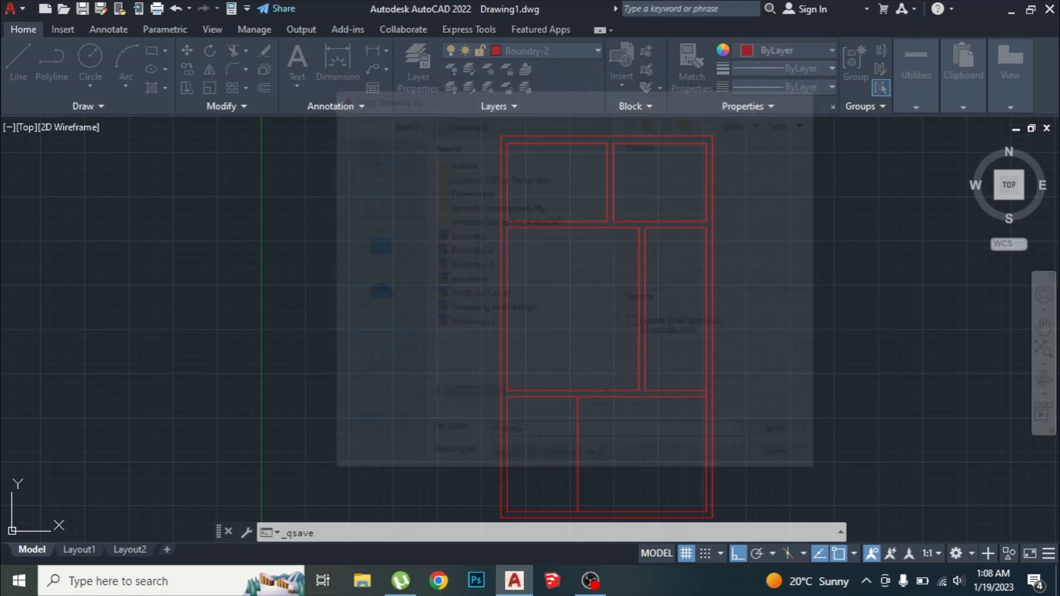
{"action": "key", "text": "Escape"}
{"action": "key", "text": "Escape"}
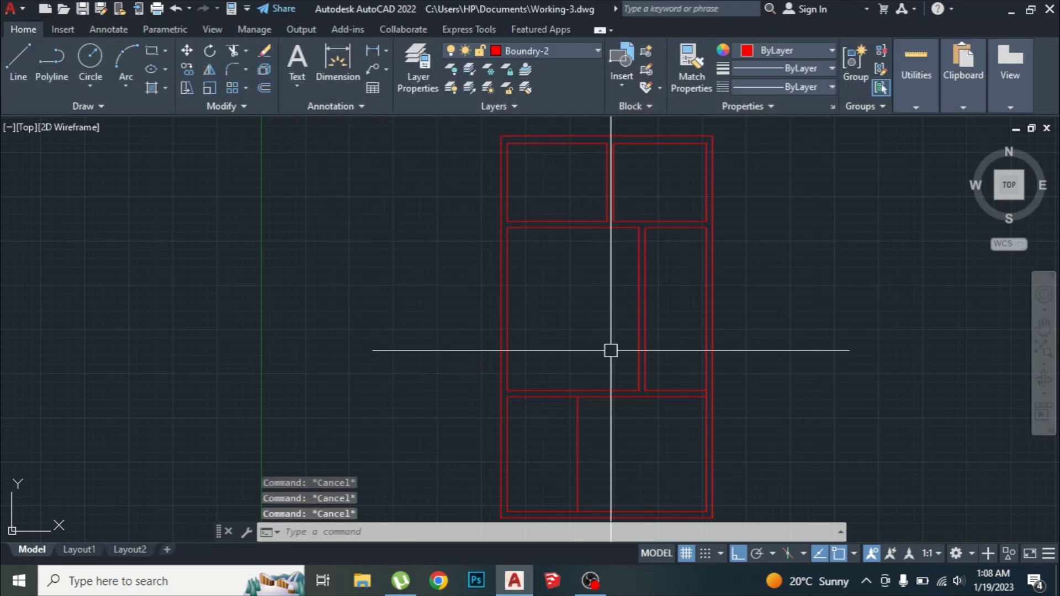
{"action": "scroll", "coordinate": [621, 329], "scroll_direction": "down", "scroll_amount": 3}
{"action": "scroll", "coordinate": [625, 309], "scroll_direction": "up", "scroll_amount": 3}
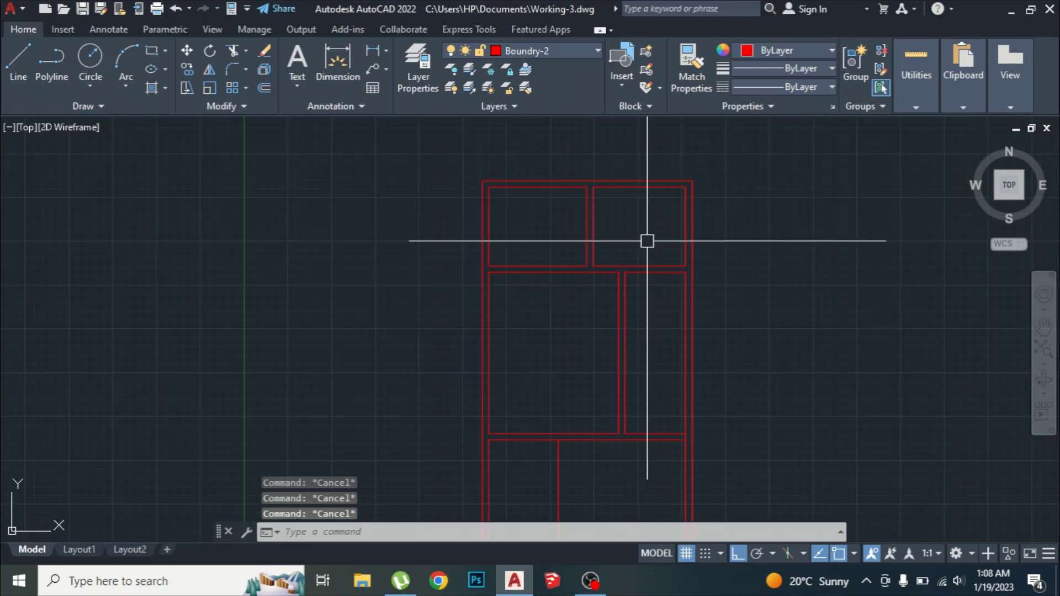
{"action": "scroll", "coordinate": [520, 249], "scroll_direction": "down", "scroll_amount": 2}
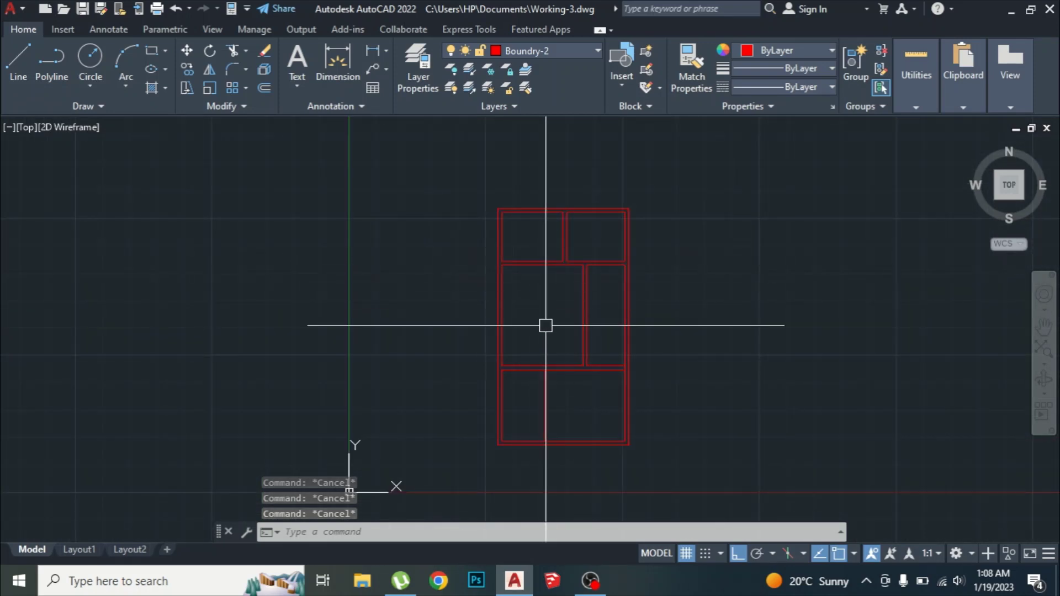
{"action": "scroll", "coordinate": [582, 406], "scroll_direction": "up", "scroll_amount": 2}
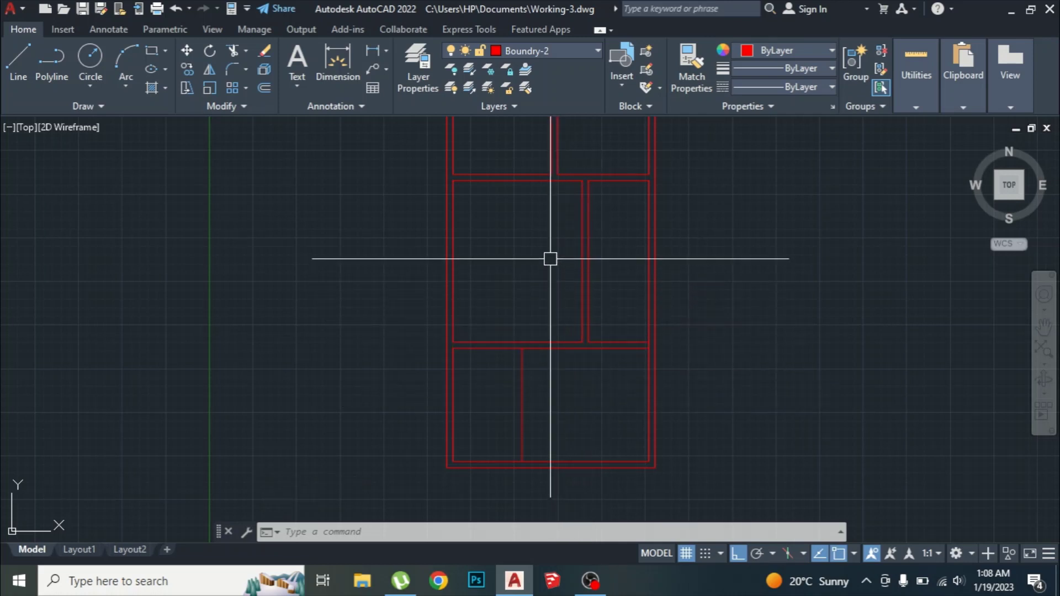
{"action": "scroll", "coordinate": [546, 354], "scroll_direction": "down", "scroll_amount": 2}
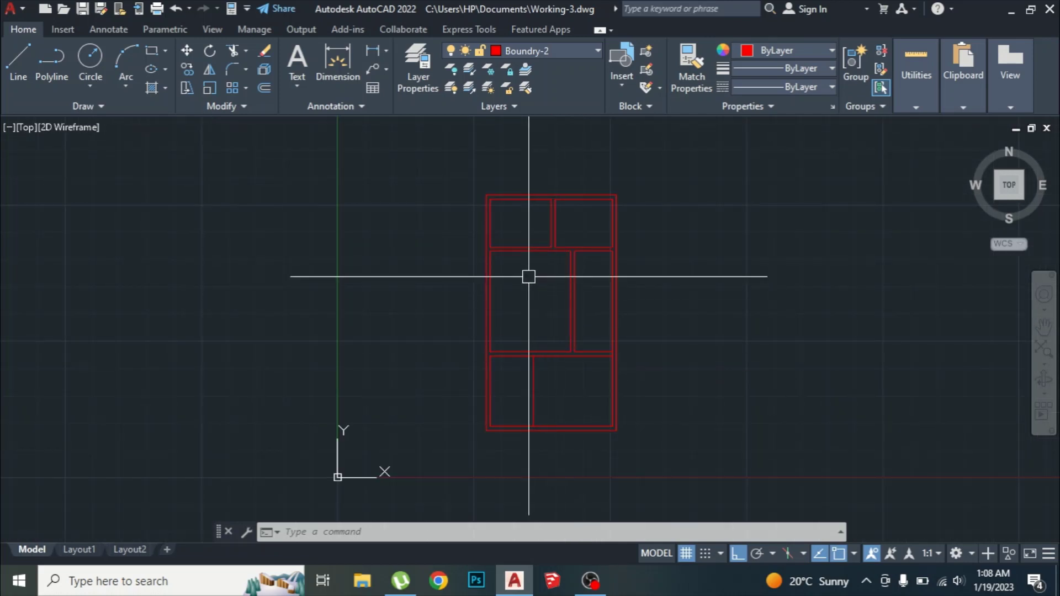
{"action": "scroll", "coordinate": [531, 215], "scroll_direction": "up", "scroll_amount": 2}
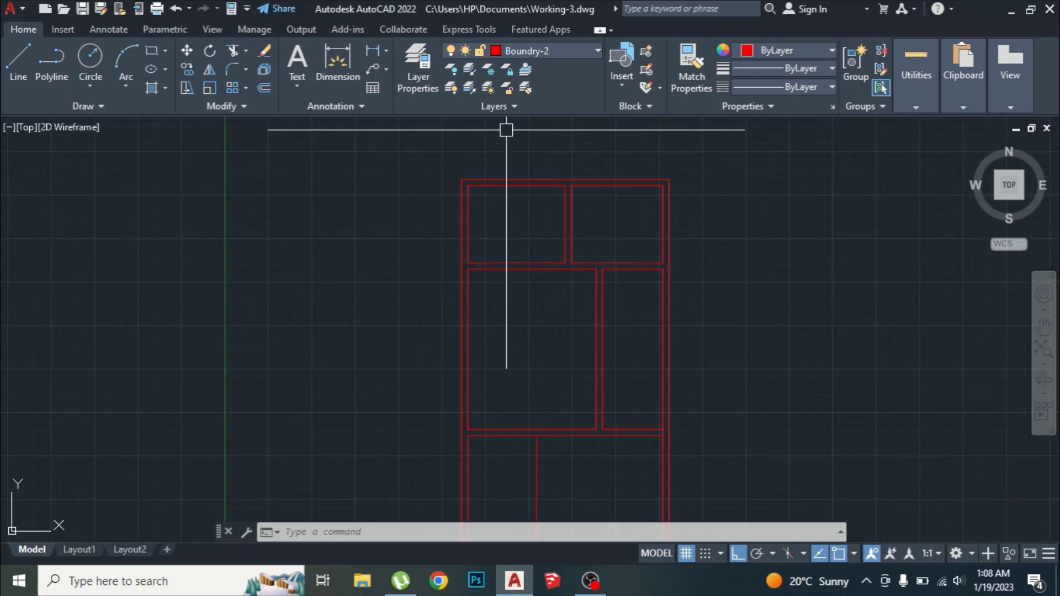
{"action": "left_click", "coordinate": [302, 91]}
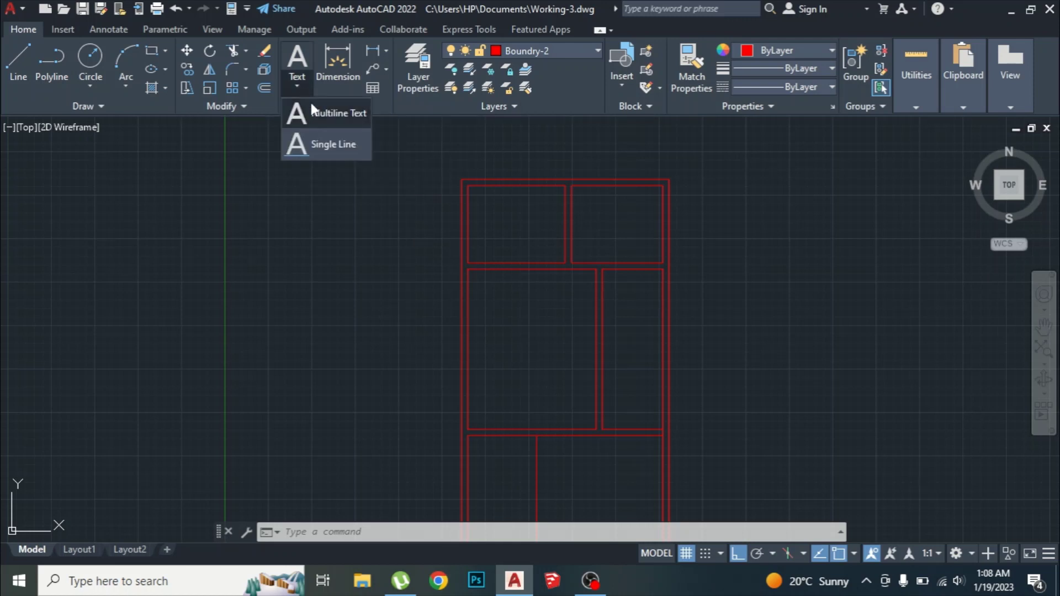
{"action": "left_click", "coordinate": [325, 114]}
{"action": "scroll", "coordinate": [517, 239], "scroll_direction": "up", "scroll_amount": 2}
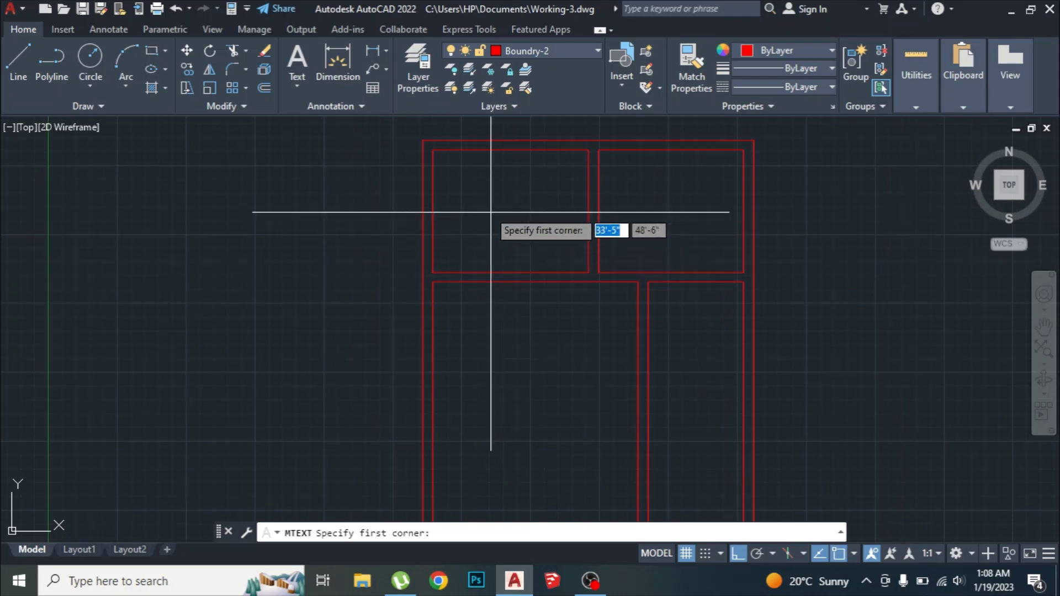
{"action": "left_click", "coordinate": [452, 193]}
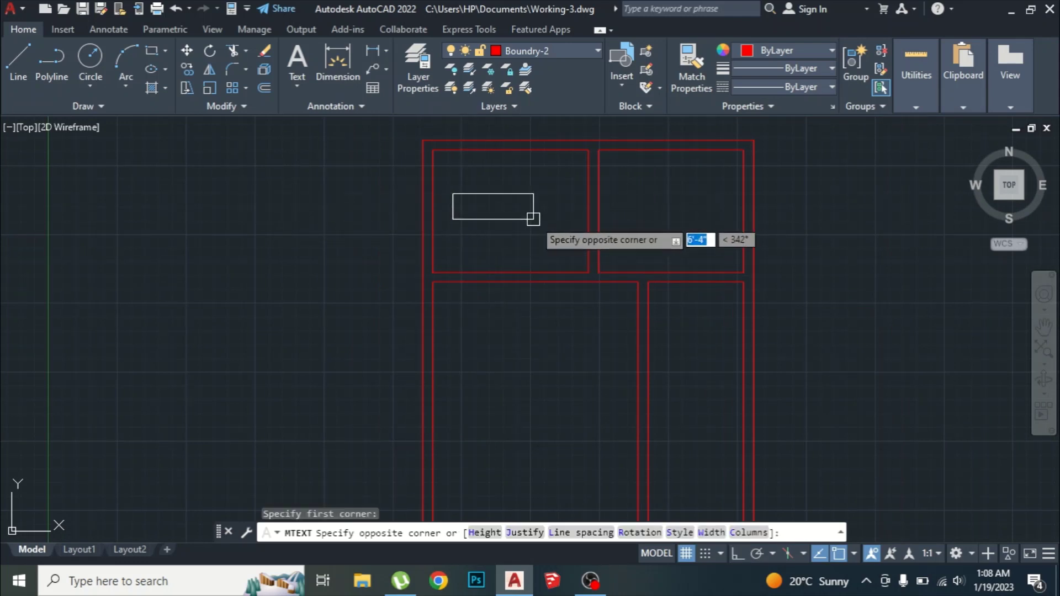
{"action": "scroll", "coordinate": [554, 215], "scroll_direction": "up", "scroll_amount": 2}
{"action": "scroll", "coordinate": [554, 215], "scroll_direction": "up", "scroll_amount": 2}
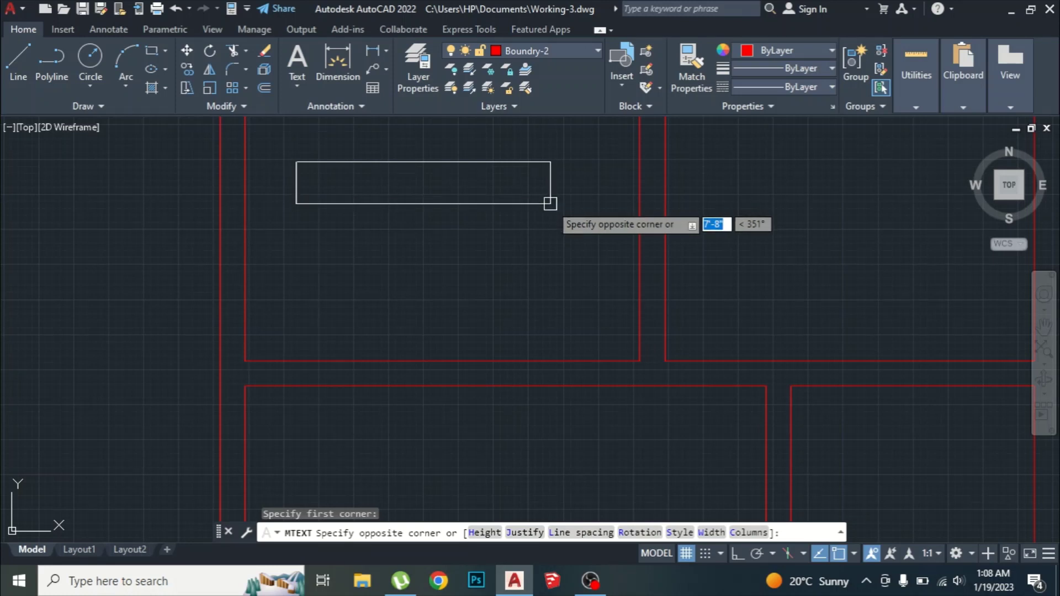
{"action": "left_click", "coordinate": [553, 205]}
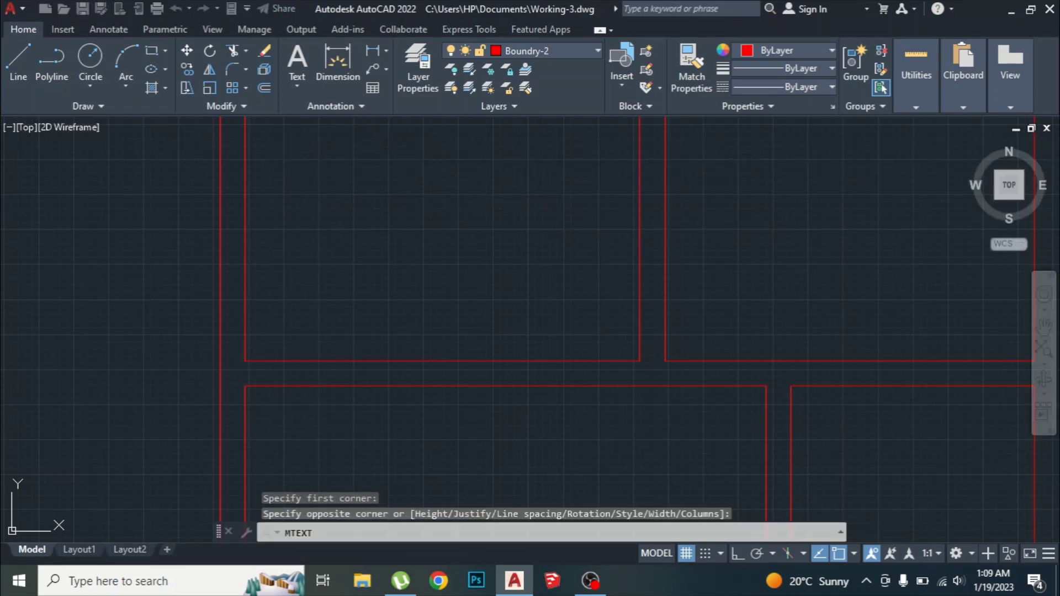
{"action": "scroll", "coordinate": [505, 229], "scroll_direction": "down", "scroll_amount": 4}
{"action": "scroll", "coordinate": [501, 239], "scroll_direction": "up", "scroll_amount": 2}
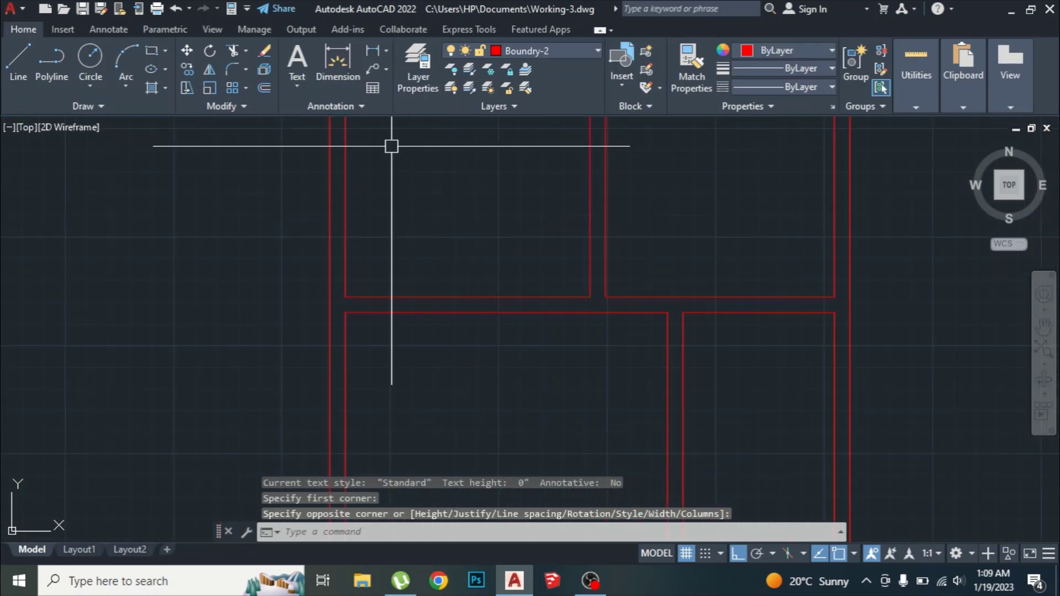
{"action": "left_click", "coordinate": [302, 86]}
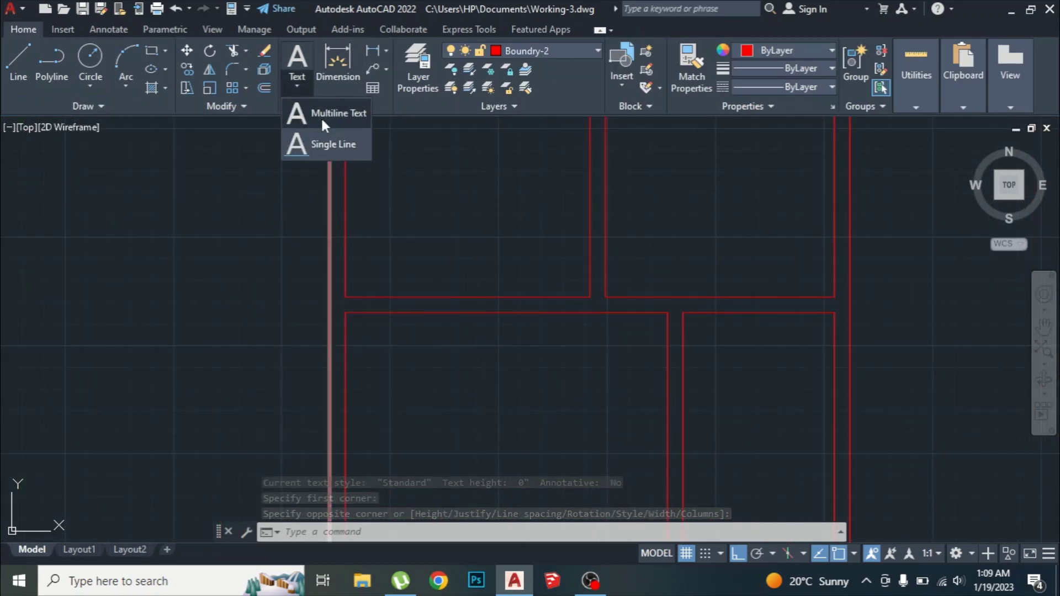
{"action": "left_click", "coordinate": [323, 117]}
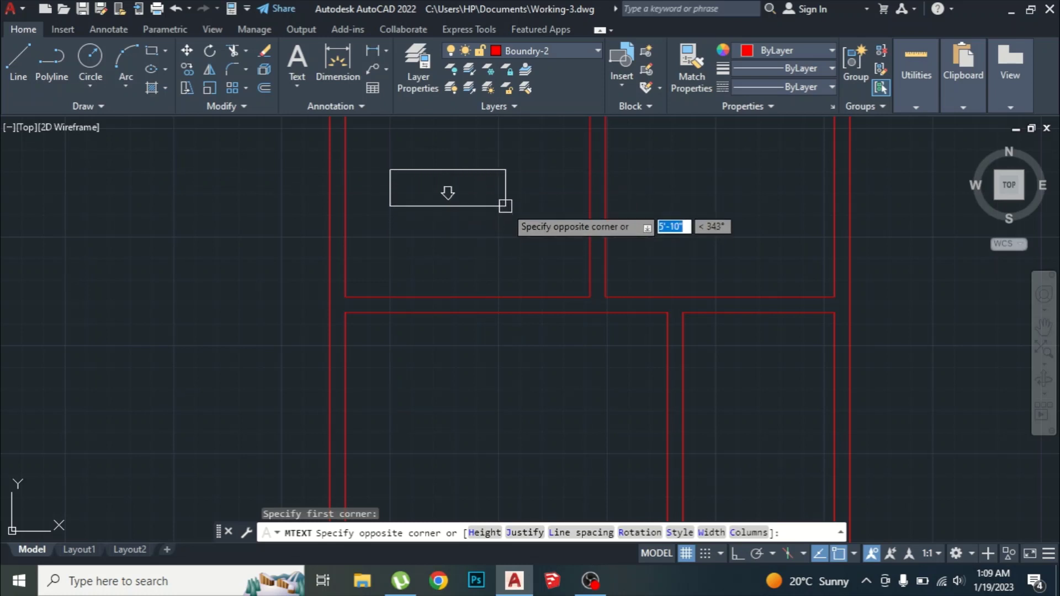
{"action": "left_click", "coordinate": [505, 208]}
{"action": "key", "text": "Escape"}
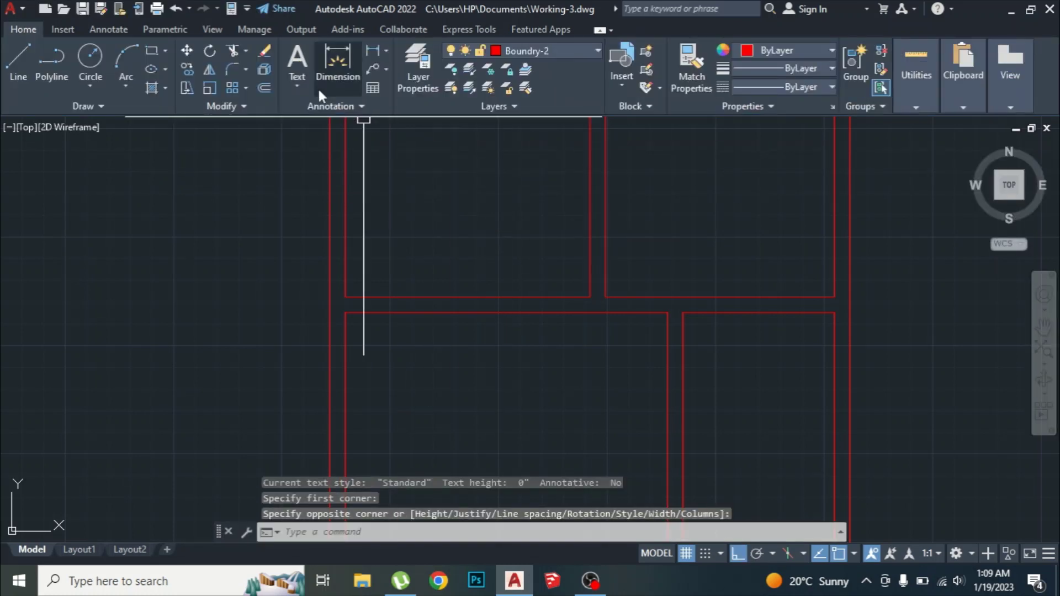
- Add the multiline text BEDROOM-1 inside the plan's upper-left room
{"action": "left_click", "coordinate": [298, 87]}
{"action": "left_click", "coordinate": [323, 126]}
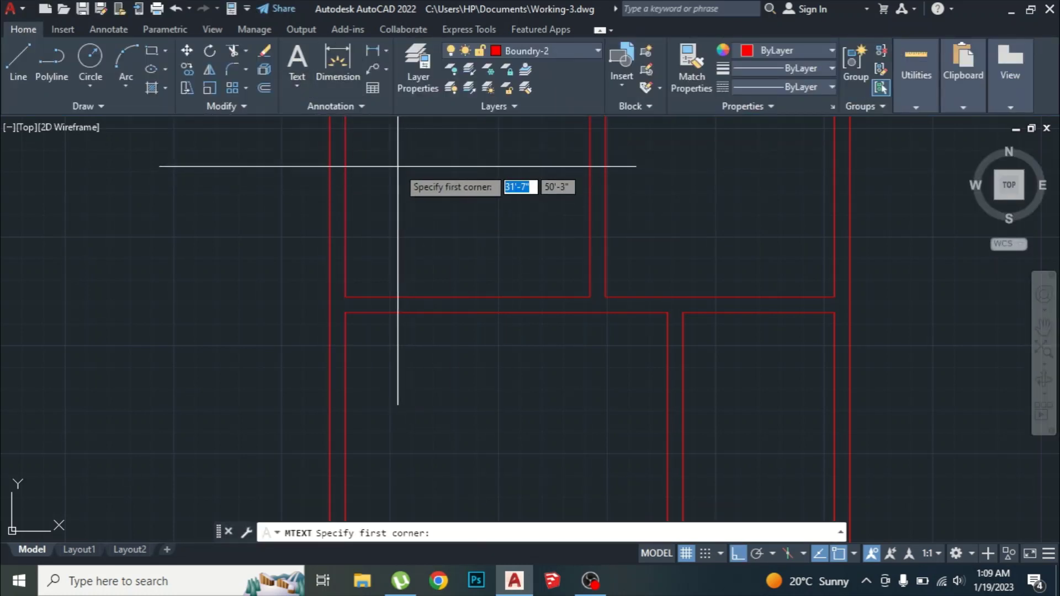
{"action": "left_click", "coordinate": [398, 166]}
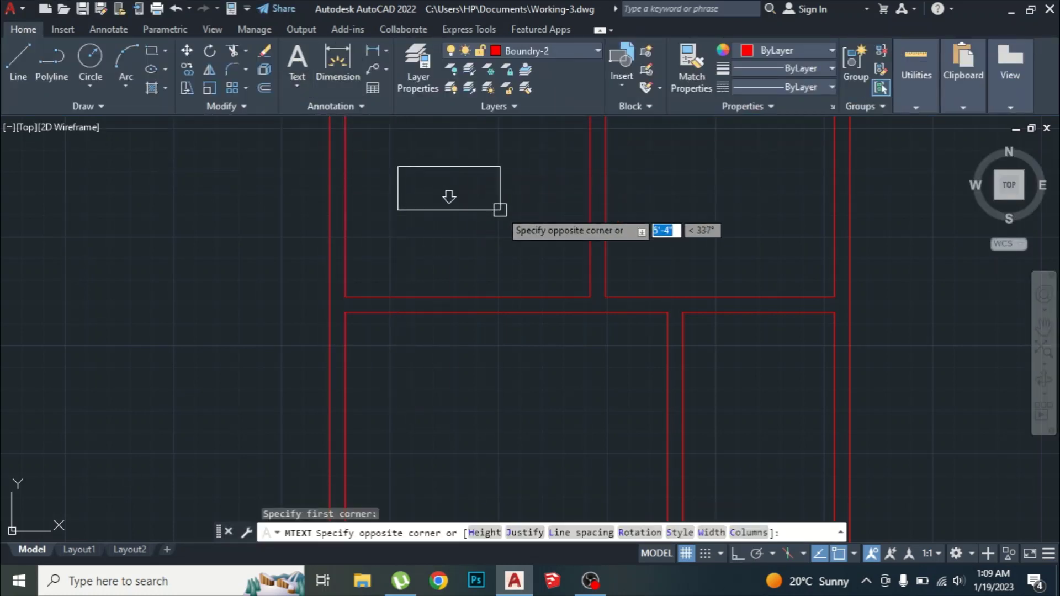
{"action": "left_click", "coordinate": [542, 190]}
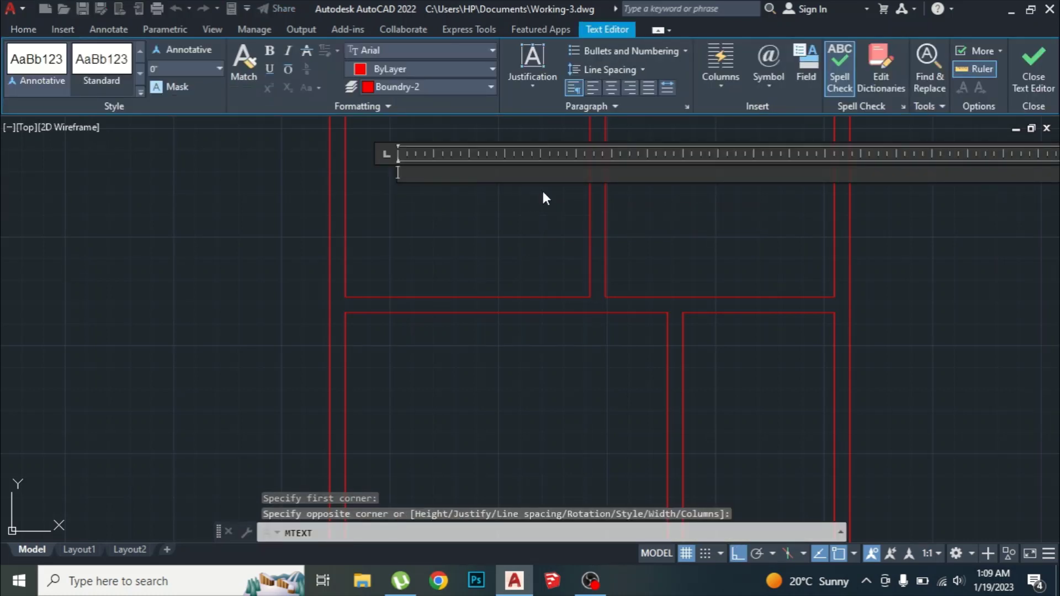
{"action": "scroll", "coordinate": [544, 193], "scroll_direction": "up", "scroll_amount": 3}
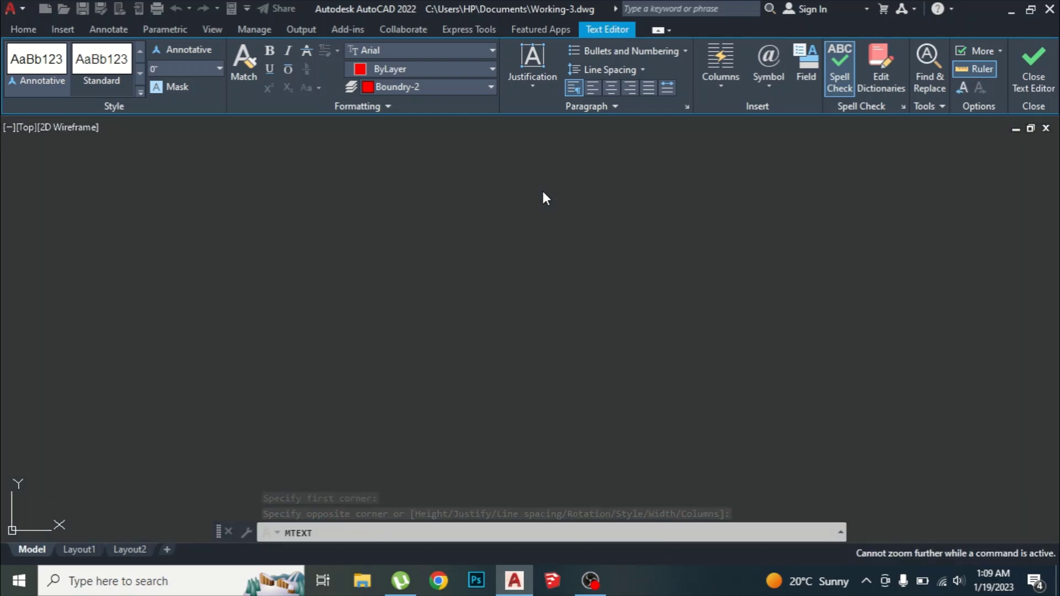
{"action": "scroll", "coordinate": [524, 236], "scroll_direction": "down", "scroll_amount": 5}
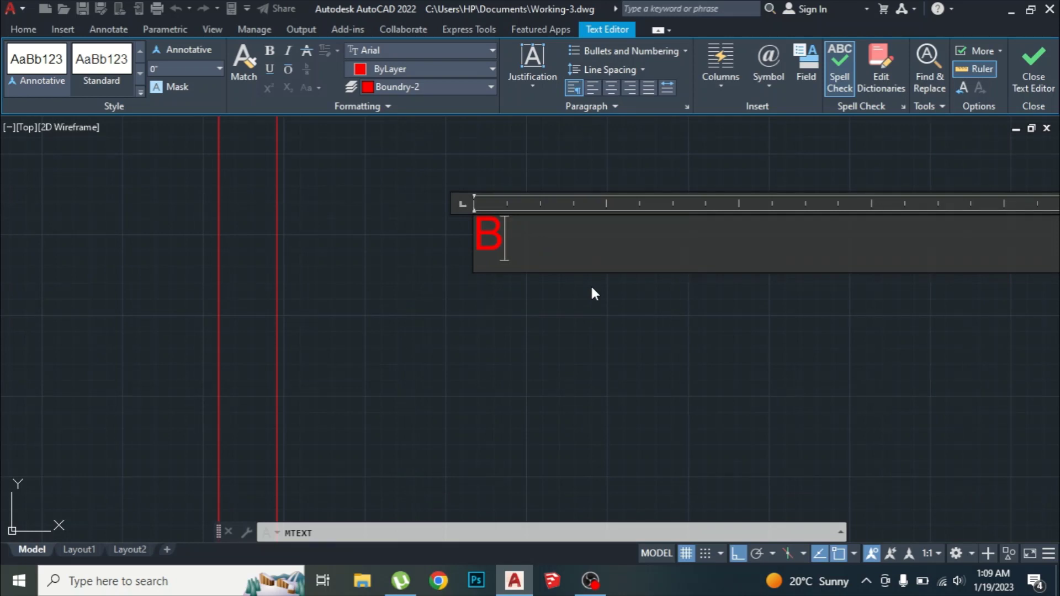
{"action": "type", "text": "EDROOM-1"}
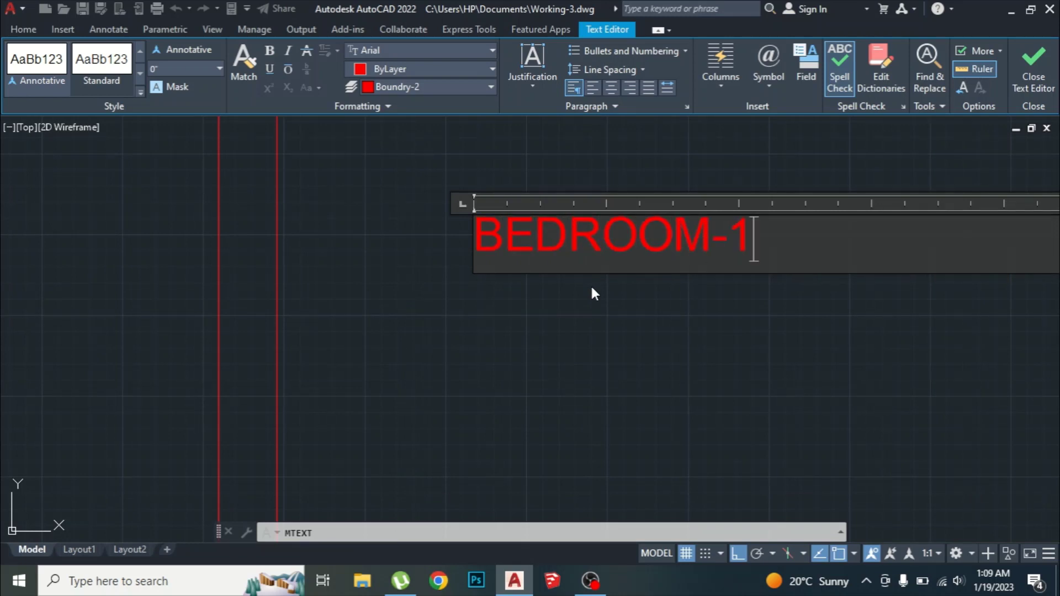
{"action": "left_click", "coordinate": [591, 284]}
{"action": "scroll", "coordinate": [492, 280], "scroll_direction": "down", "scroll_amount": 3}
{"action": "scroll", "coordinate": [491, 236], "scroll_direction": "up", "scroll_amount": 5}
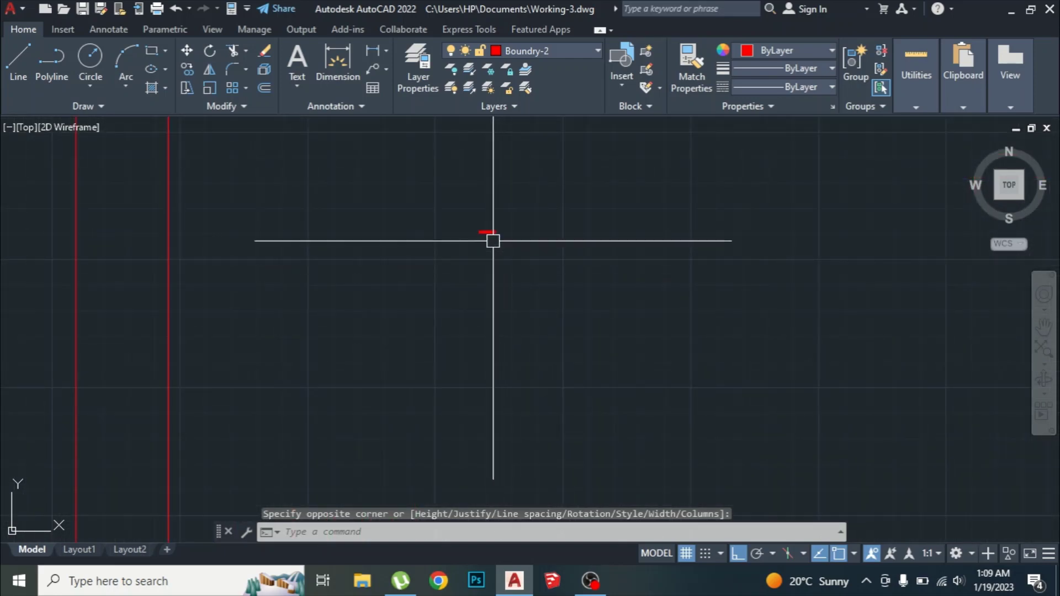
{"action": "scroll", "coordinate": [579, 274], "scroll_direction": "down", "scroll_amount": 8}
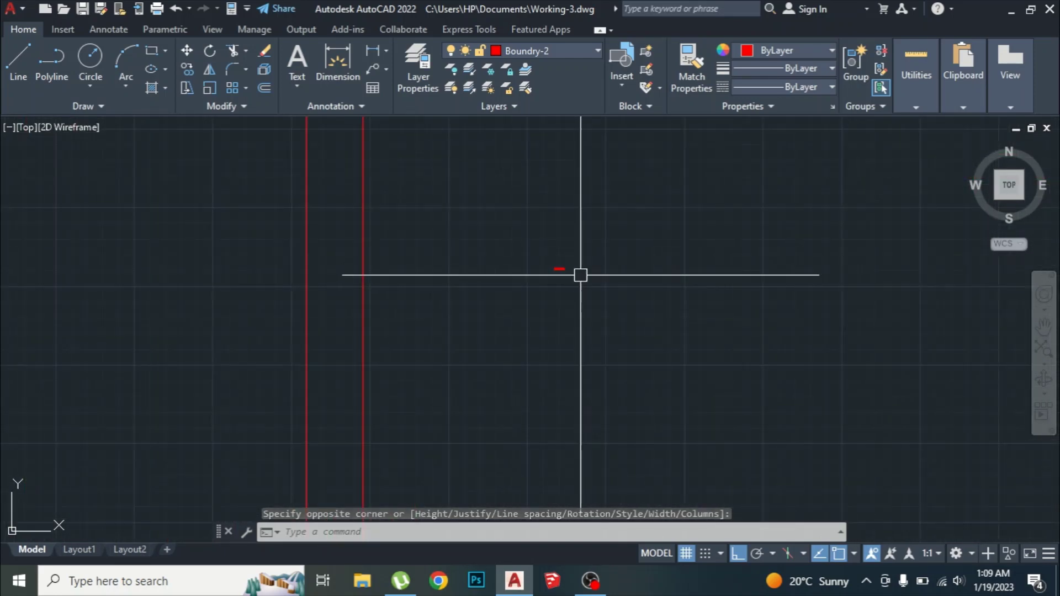
{"action": "scroll", "coordinate": [534, 296], "scroll_direction": "up", "scroll_amount": 4}
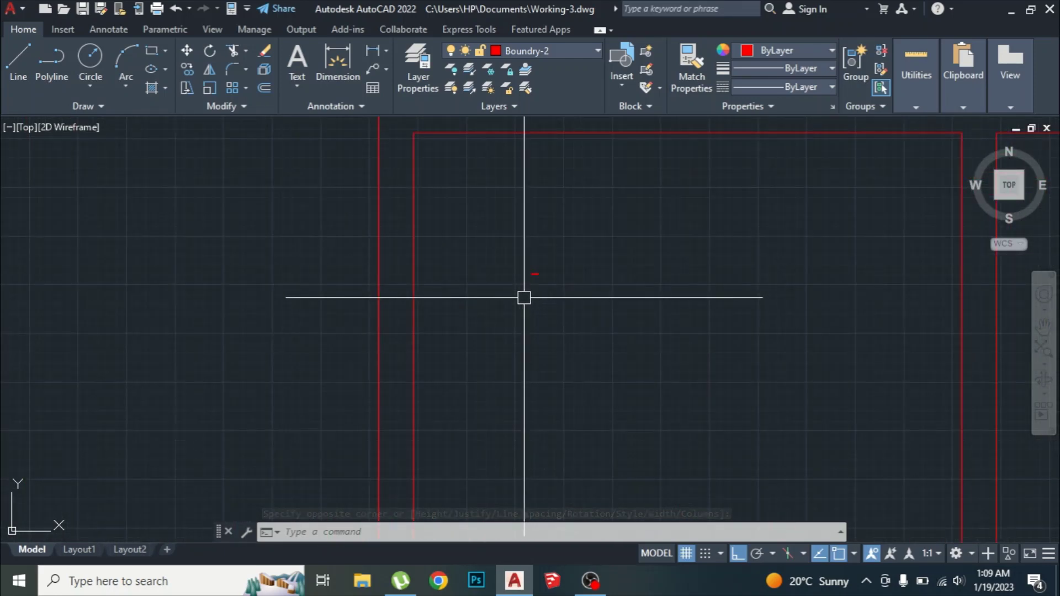
{"action": "scroll", "coordinate": [542, 288], "scroll_direction": "down", "scroll_amount": 2}
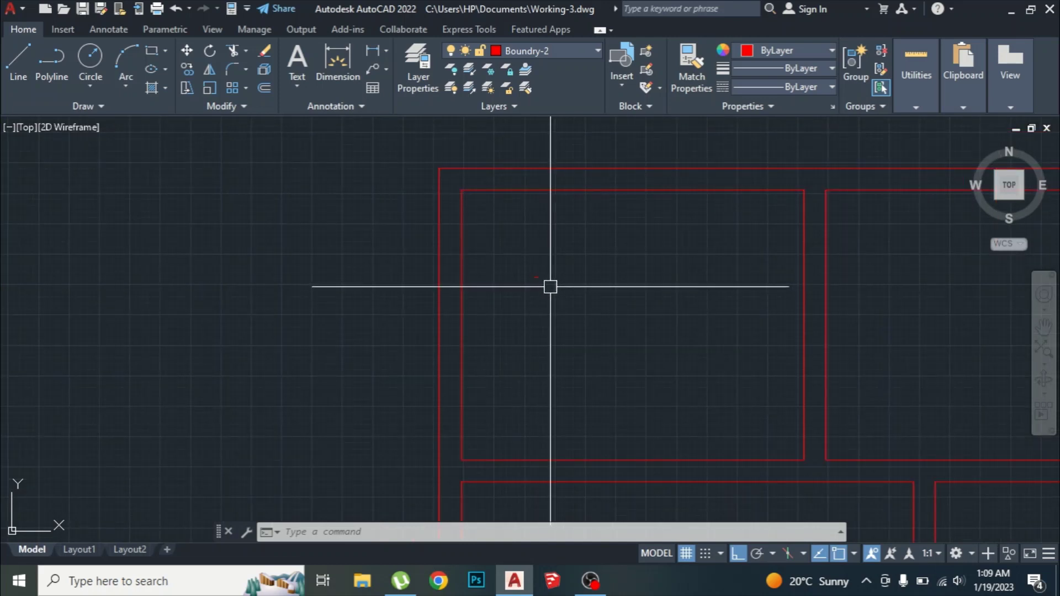
{"action": "scroll", "coordinate": [552, 287], "scroll_direction": "up", "scroll_amount": 2}
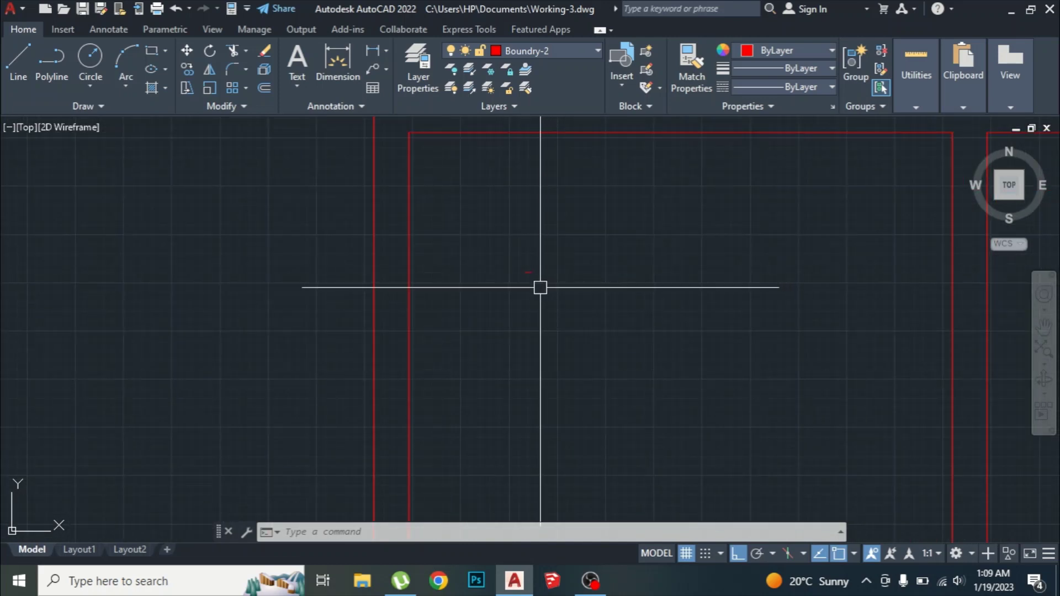
{"action": "left_click", "coordinate": [556, 294]}
{"action": "left_click", "coordinate": [497, 244]}
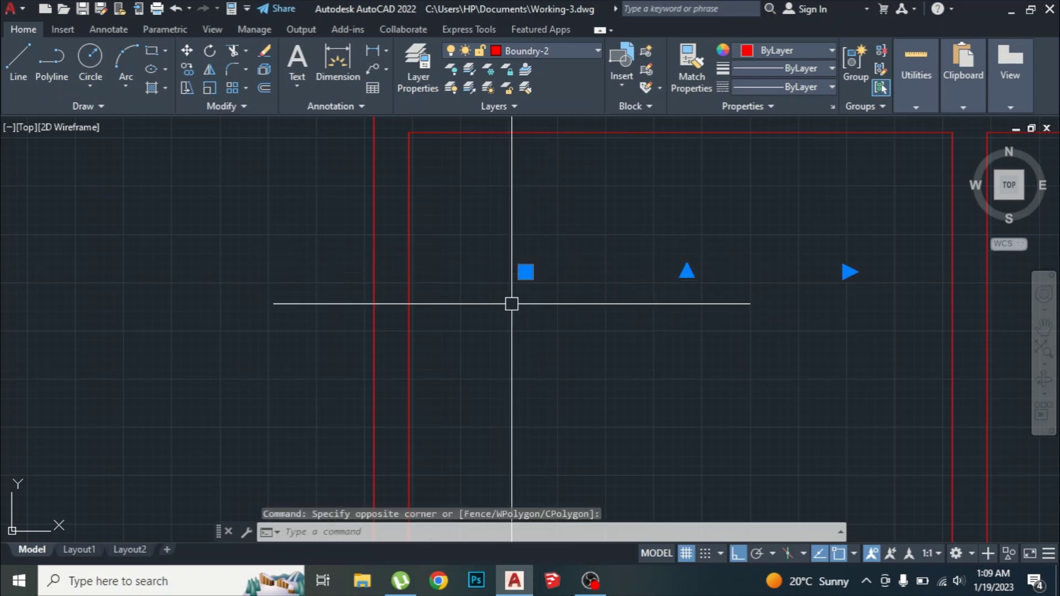
{"action": "key", "text": "Escape"}
{"action": "key", "text": "Escape"}
- Set the text height of the BEDROOM-1 label to 8" in its quick properties
{"action": "left_click", "coordinate": [555, 295]}
{"action": "left_click", "coordinate": [500, 243]}
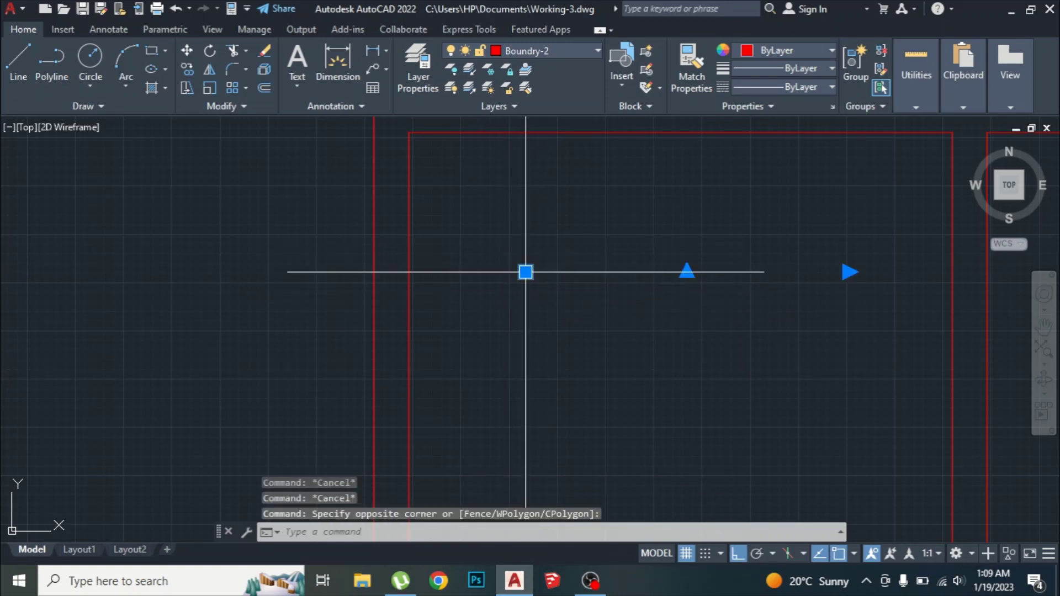
{"action": "scroll", "coordinate": [522, 276], "scroll_direction": "up", "scroll_amount": 5}
{"action": "right_click", "coordinate": [519, 282]}
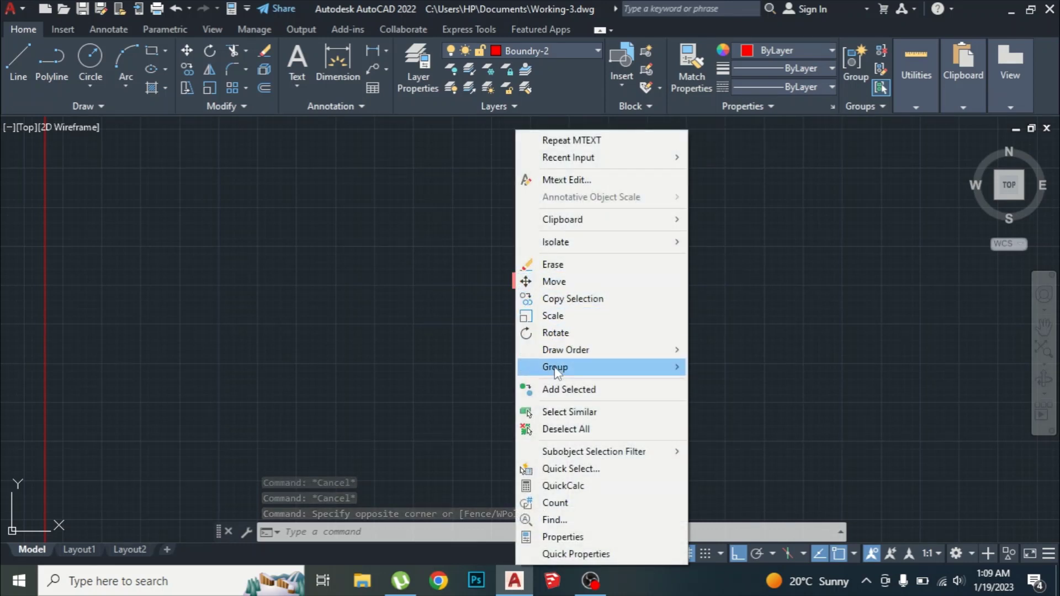
{"action": "left_click", "coordinate": [599, 552]}
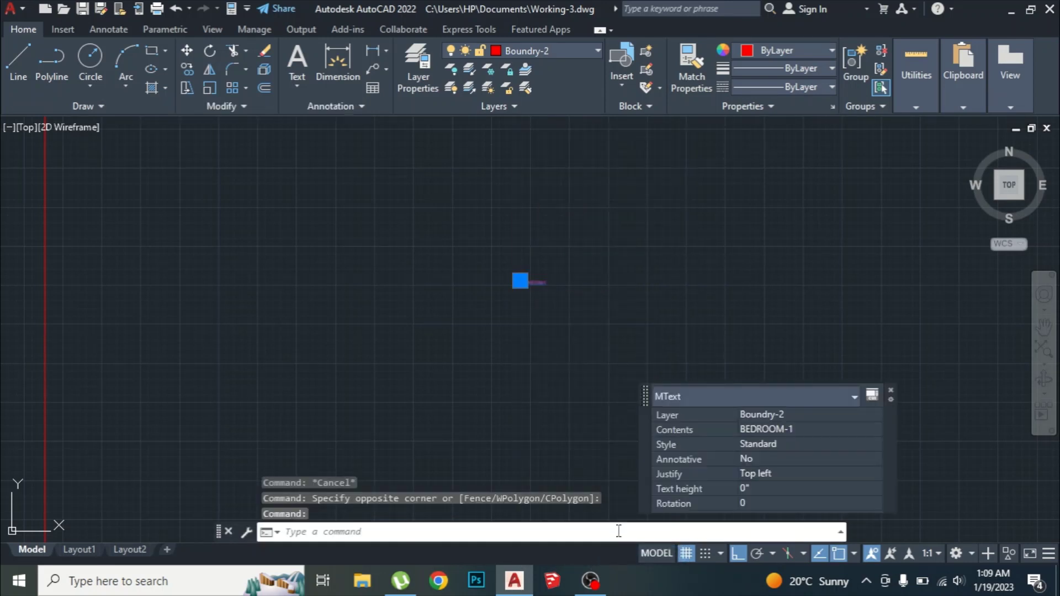
{"action": "left_click", "coordinate": [764, 490]}
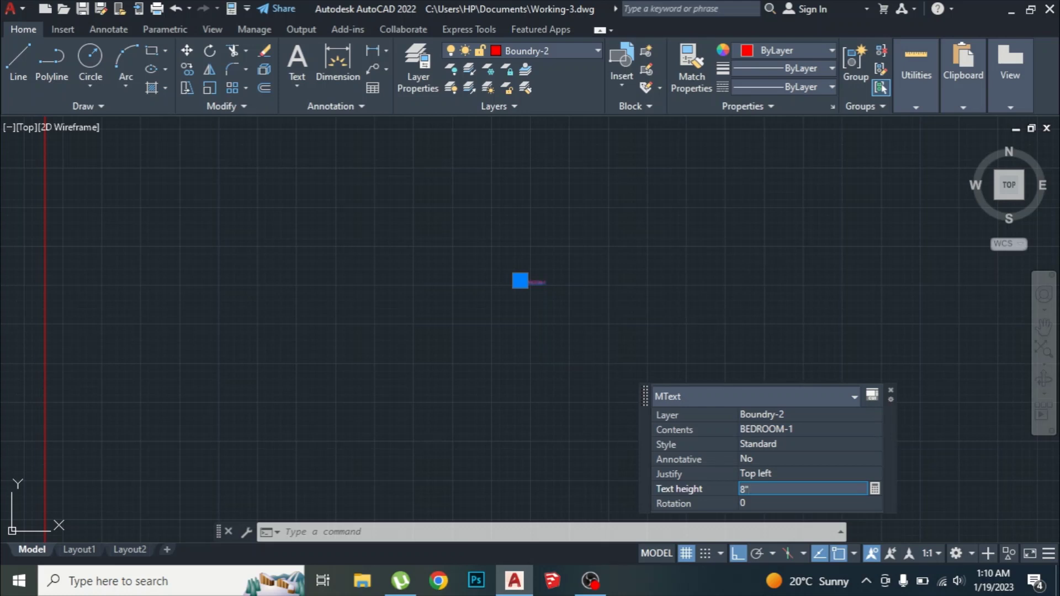
{"action": "key", "text": "Tab"}
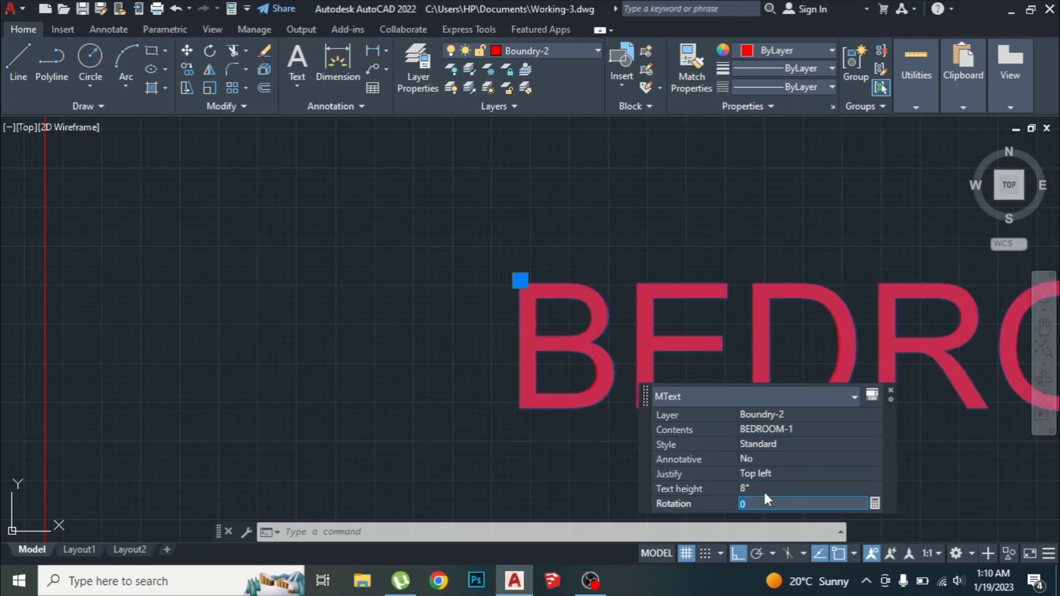
{"action": "left_click", "coordinate": [891, 391]}
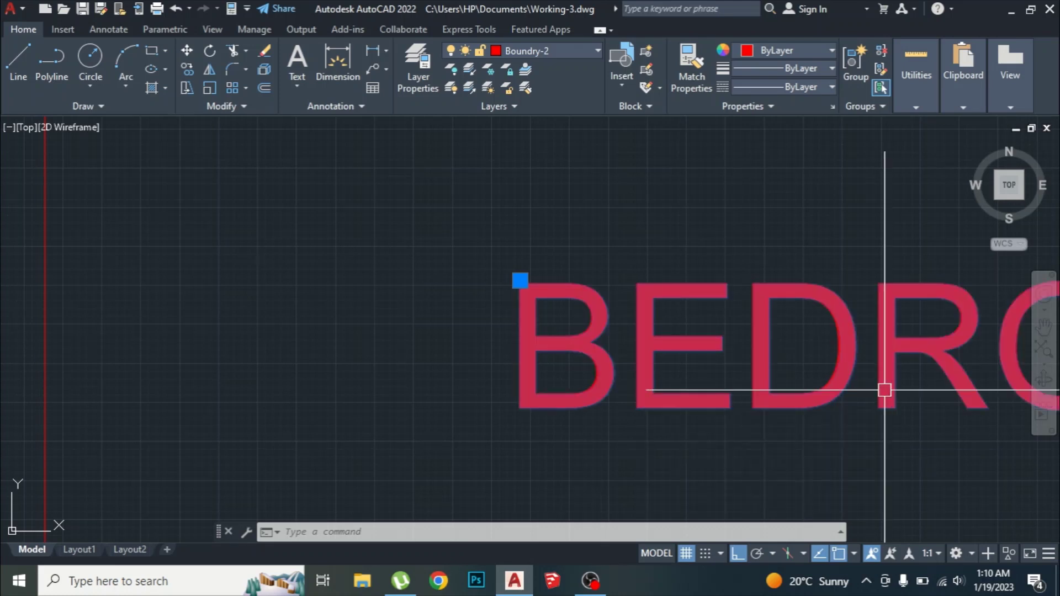
- Move the BEDROOM-1 label straight down towards the vertical middle of the upper-left room
{"action": "scroll", "coordinate": [578, 320], "scroll_direction": "down", "scroll_amount": 5}
{"action": "scroll", "coordinate": [625, 338], "scroll_direction": "up", "scroll_amount": 5}
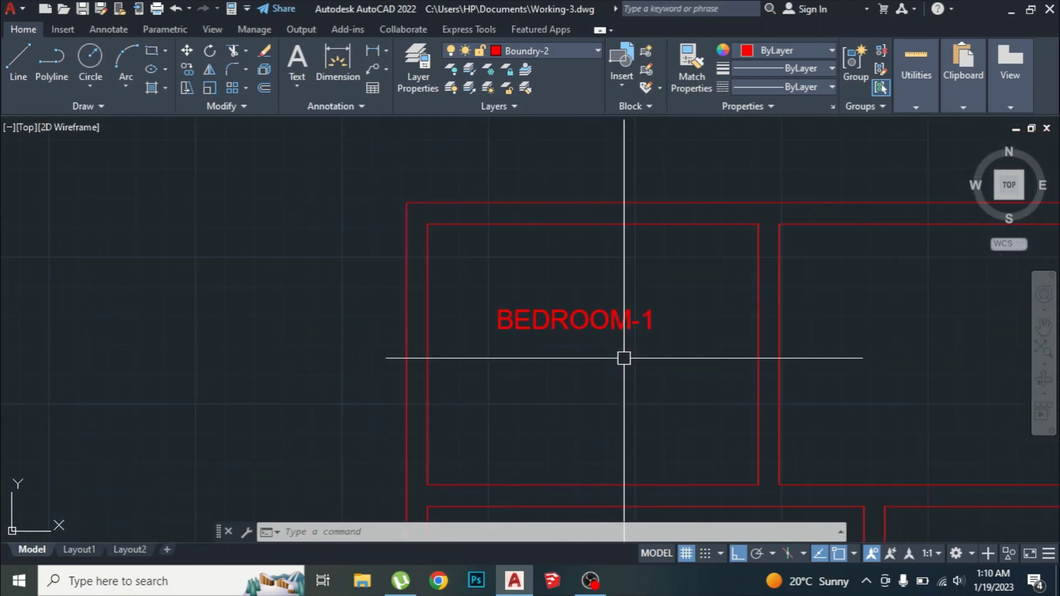
{"action": "left_click", "coordinate": [622, 358]}
{"action": "left_click", "coordinate": [558, 294]}
{"action": "type", "text": "m"}
{"action": "key", "text": "Return"}
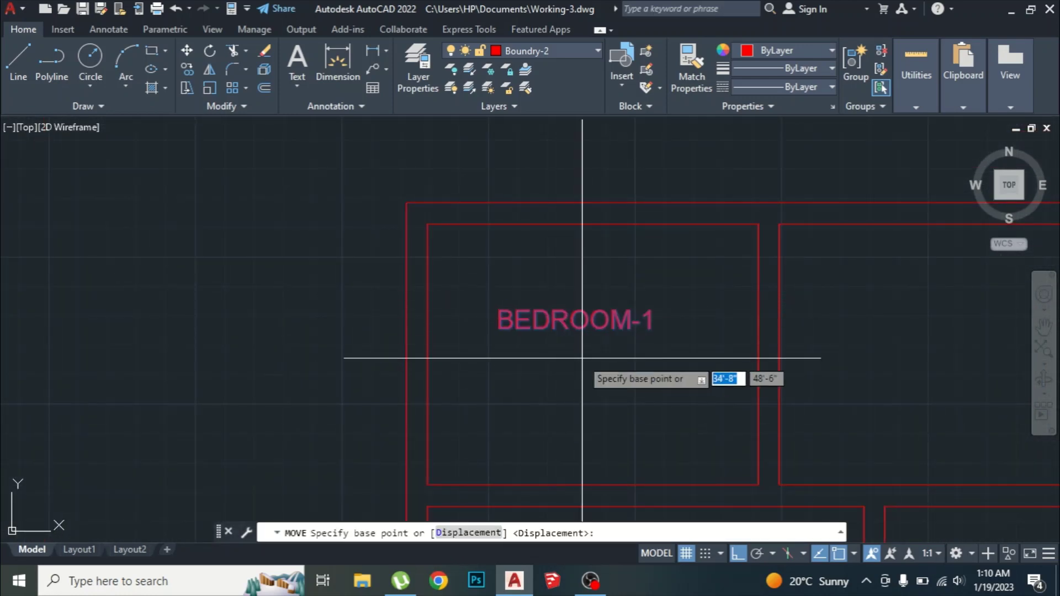
{"action": "left_click", "coordinate": [598, 350]}
- Move the BEDROOM-1 label slightly to the right to centre it in its room
{"action": "left_click", "coordinate": [614, 391]}
{"action": "left_click", "coordinate": [556, 356]}
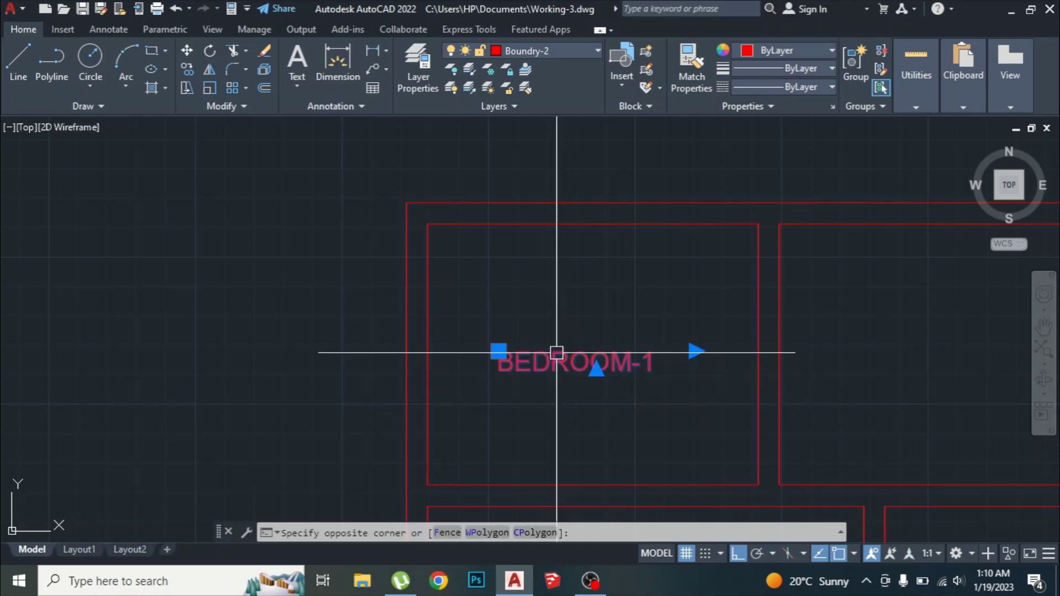
{"action": "type", "text": "m"}
{"action": "key", "text": "Return"}
{"action": "left_click", "coordinate": [554, 402]}
{"action": "left_click", "coordinate": [568, 402]}
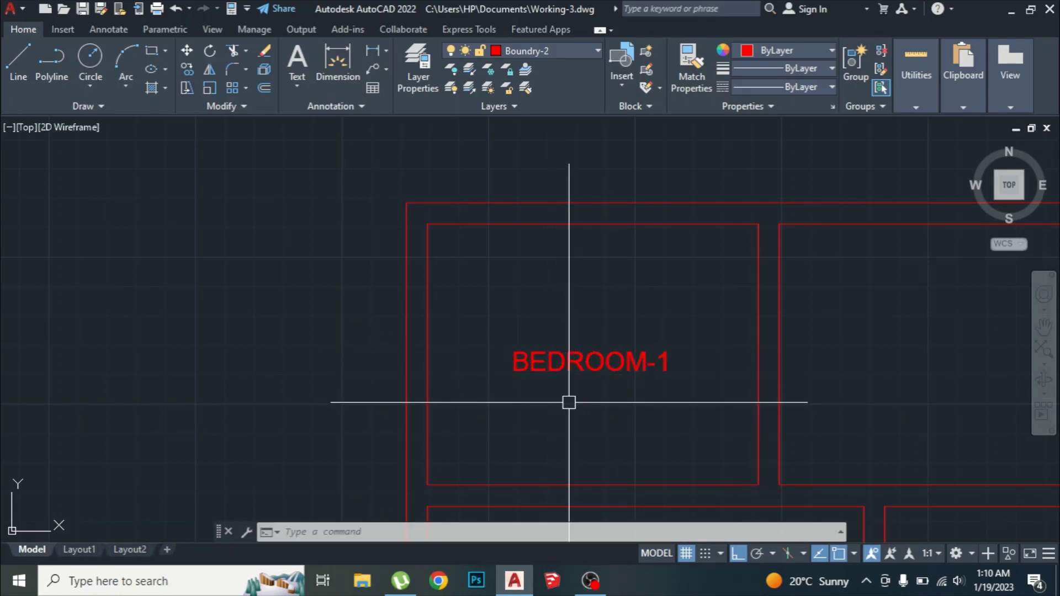
{"action": "scroll", "coordinate": [521, 313], "scroll_direction": "down", "scroll_amount": 4}
{"action": "scroll", "coordinate": [565, 342], "scroll_direction": "up", "scroll_amount": 4}
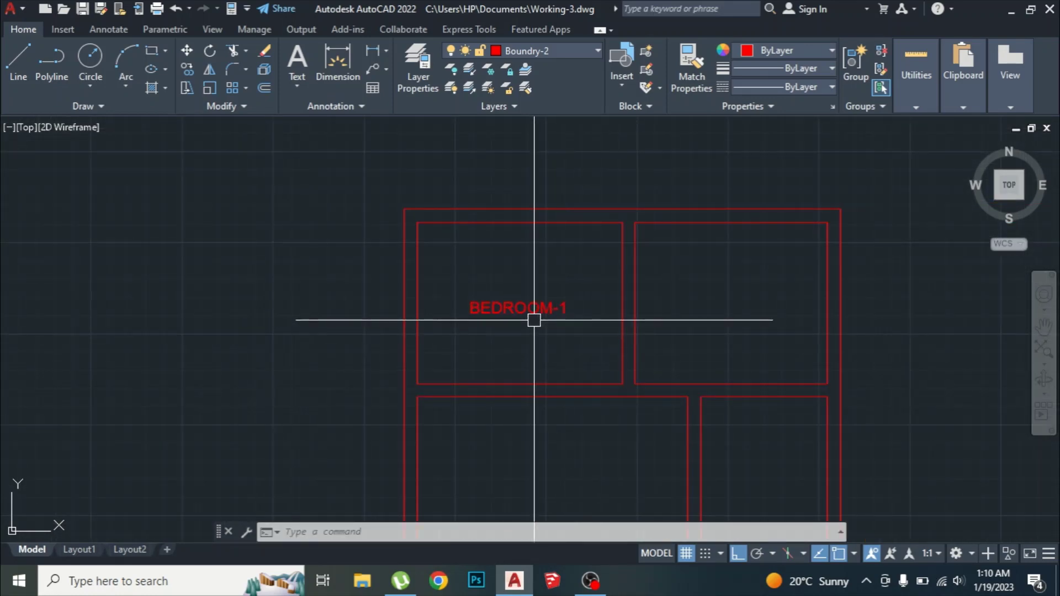
{"action": "scroll", "coordinate": [563, 331], "scroll_direction": "up", "scroll_amount": 4}
{"action": "left_click", "coordinate": [522, 287]}
{"action": "scroll", "coordinate": [492, 276], "scroll_direction": "down", "scroll_amount": 5}
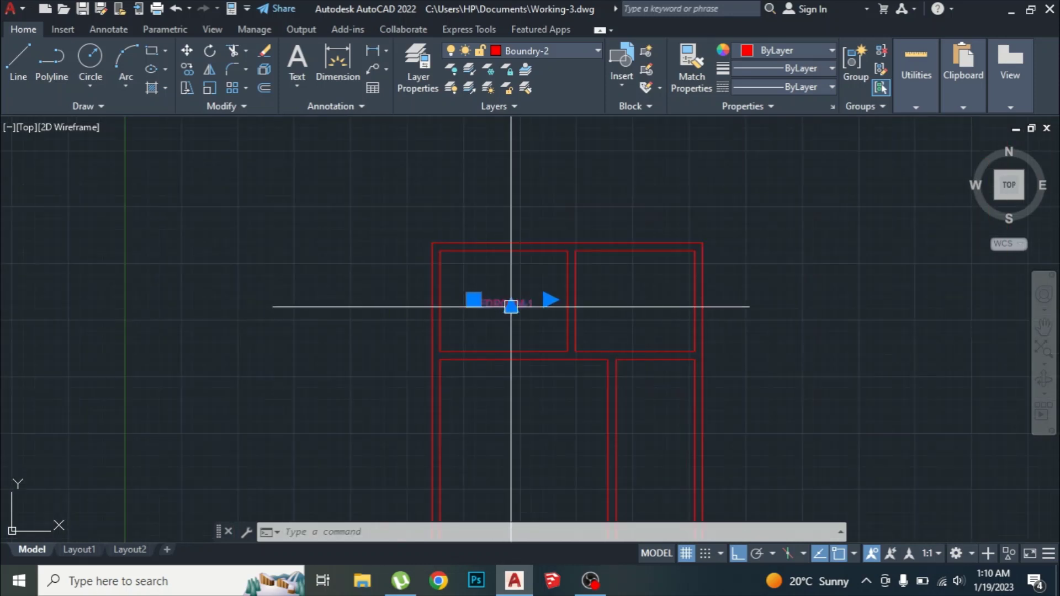
{"action": "scroll", "coordinate": [492, 325], "scroll_direction": "up", "scroll_amount": 3}
{"action": "key", "text": "Escape"}
- Copy the BEDROOM-1 label horizontally into the plan's upper-right room
{"action": "left_click", "coordinate": [529, 268]}
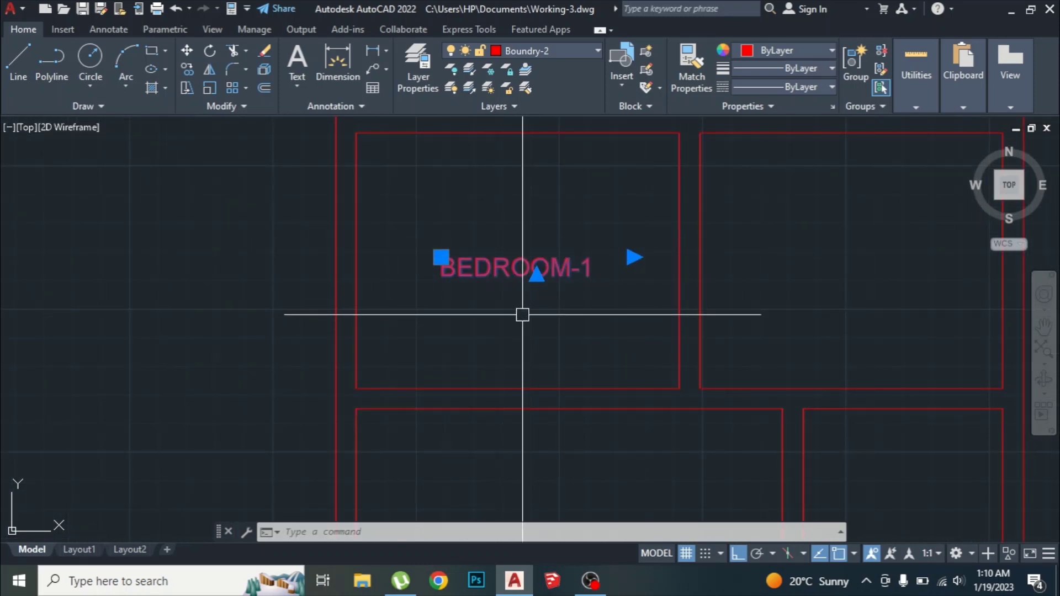
{"action": "type", "text": "c"}
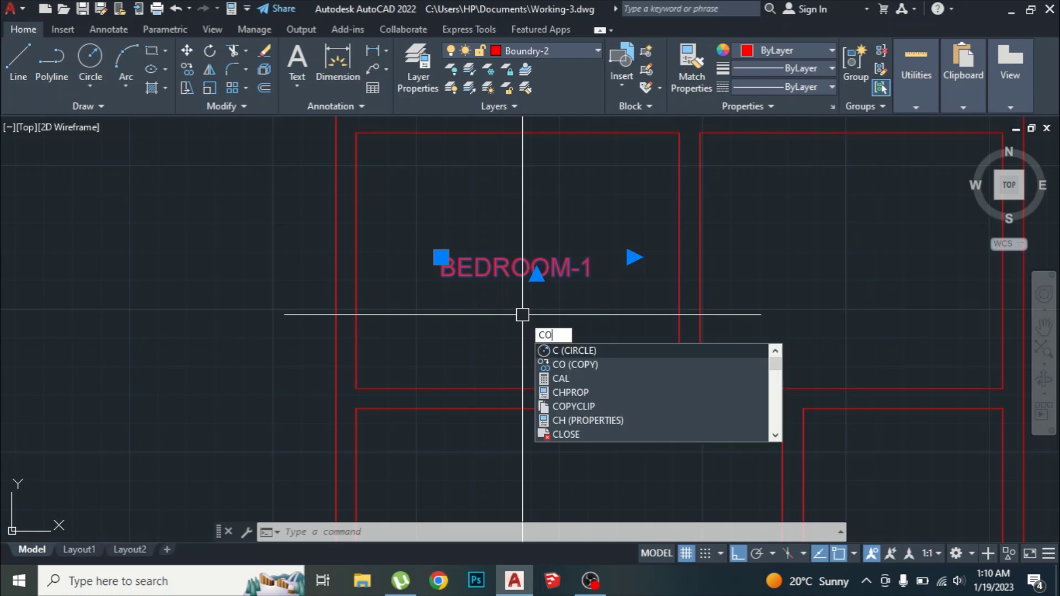
{"action": "type", "text": "o"}
{"action": "key", "text": "Return"}
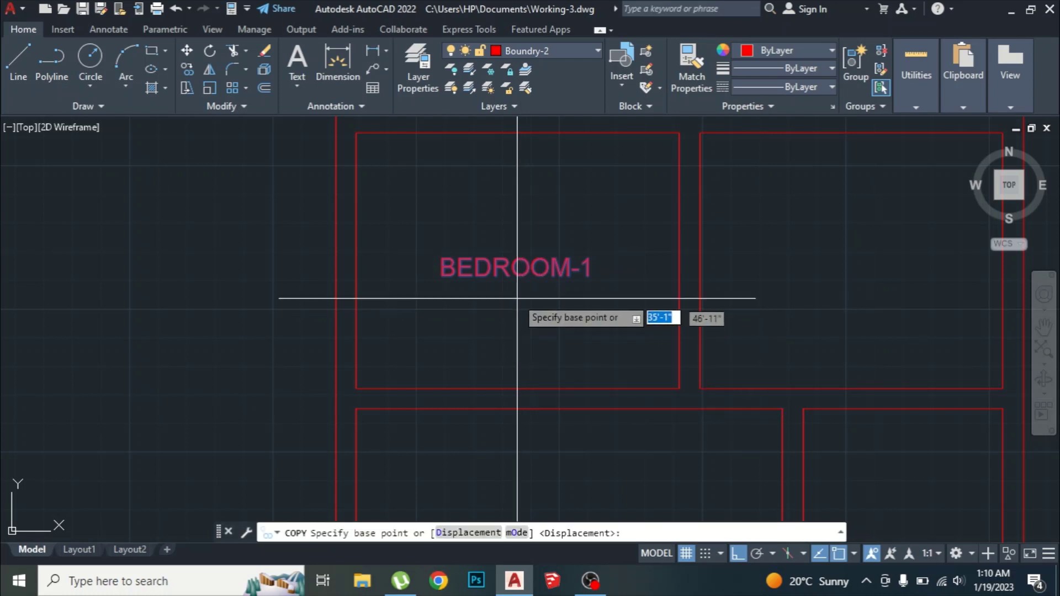
{"action": "left_click", "coordinate": [491, 272]}
{"action": "scroll", "coordinate": [552, 265], "scroll_direction": "down", "scroll_amount": 3}
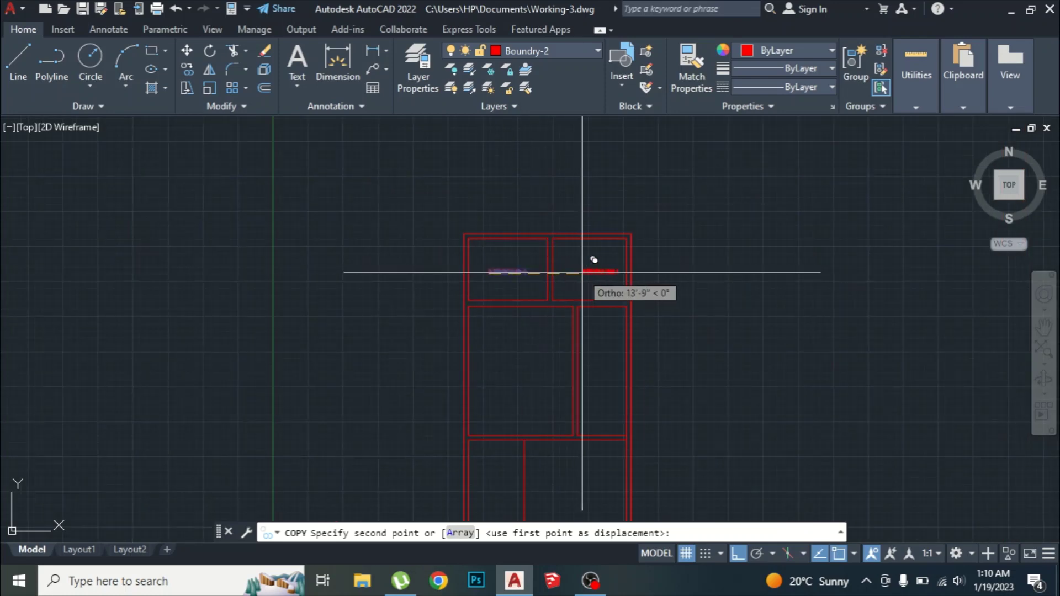
{"action": "scroll", "coordinate": [592, 260], "scroll_direction": "up", "scroll_amount": 3}
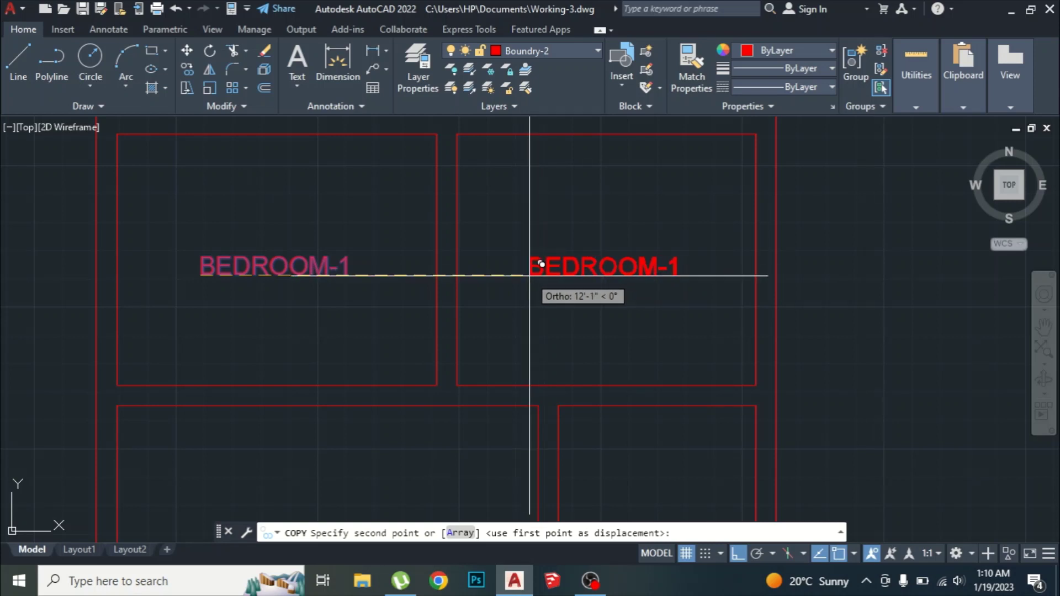
{"action": "scroll", "coordinate": [530, 276], "scroll_direction": "down", "scroll_amount": 3}
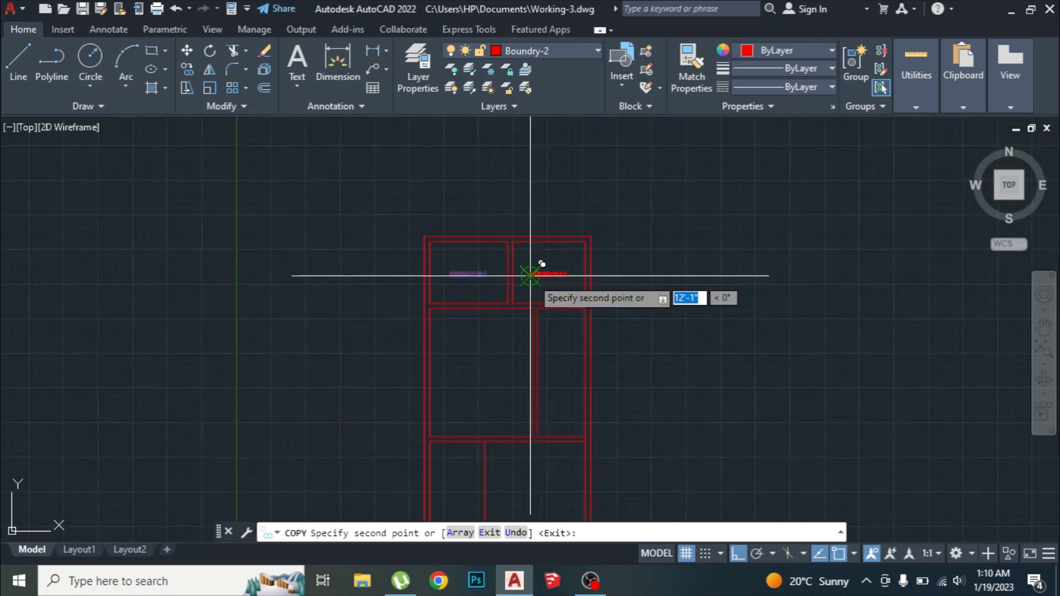
{"action": "scroll", "coordinate": [533, 302], "scroll_direction": "up", "scroll_amount": 1}
{"action": "left_click", "coordinate": [532, 302]}
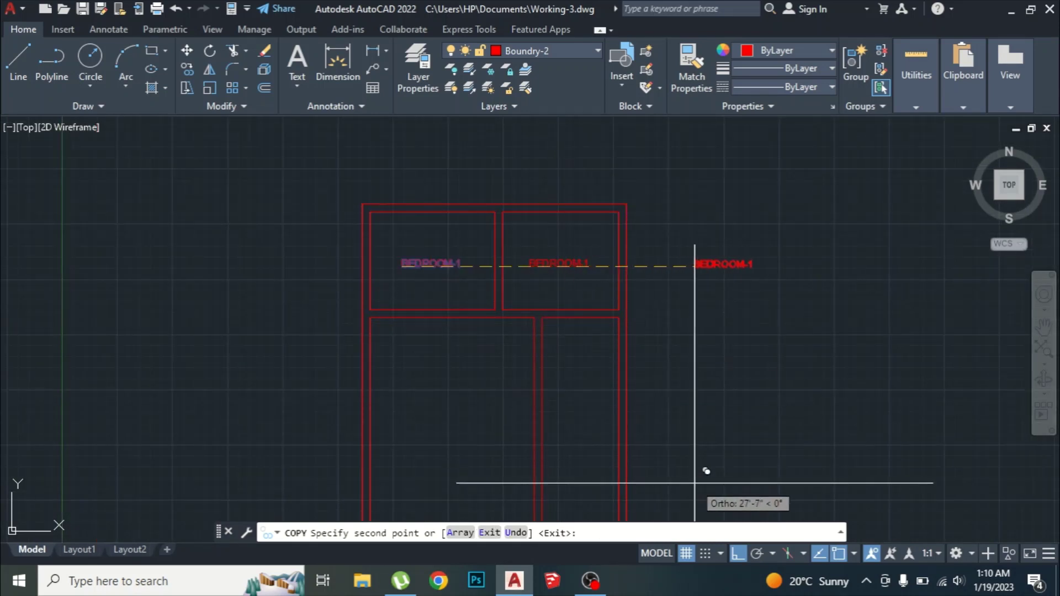
- Turn Ortho off and place further copies of the label in the large middle-left room and the narrow middle-right room
{"action": "left_click", "coordinate": [739, 554]}
{"action": "scroll", "coordinate": [622, 325], "scroll_direction": "down", "scroll_amount": 4}
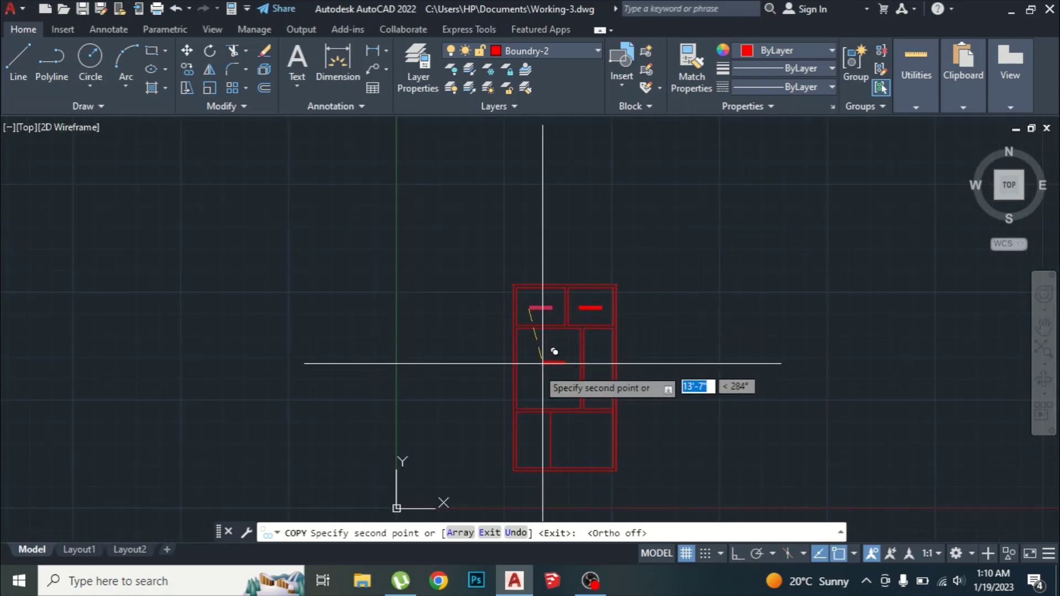
{"action": "scroll", "coordinate": [533, 372], "scroll_direction": "up", "scroll_amount": 6}
{"action": "left_click", "coordinate": [531, 386]}
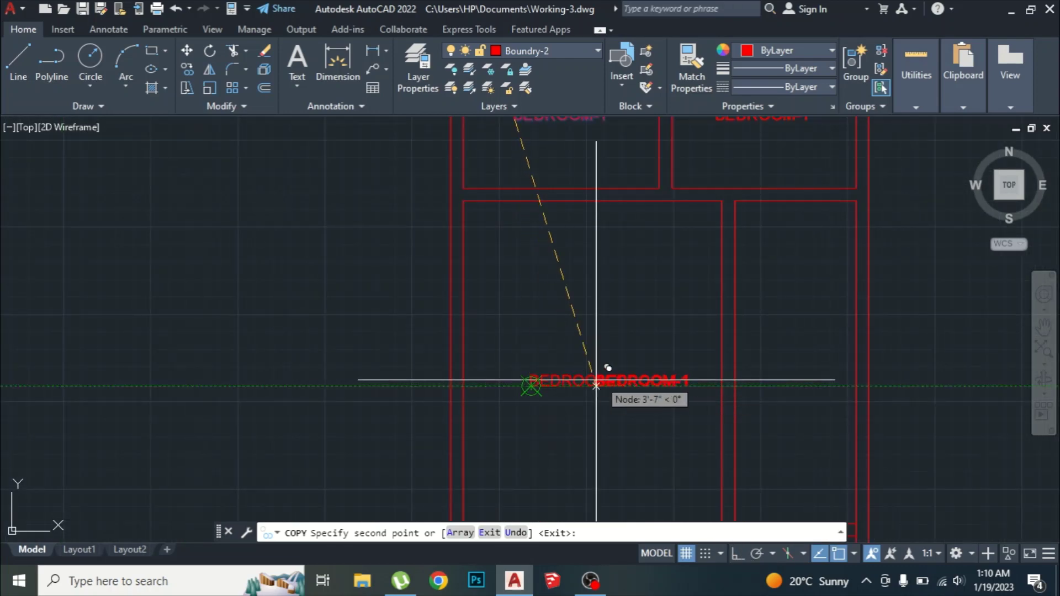
{"action": "left_click", "coordinate": [744, 390]}
{"action": "scroll", "coordinate": [740, 391], "scroll_direction": "up", "scroll_amount": 5}
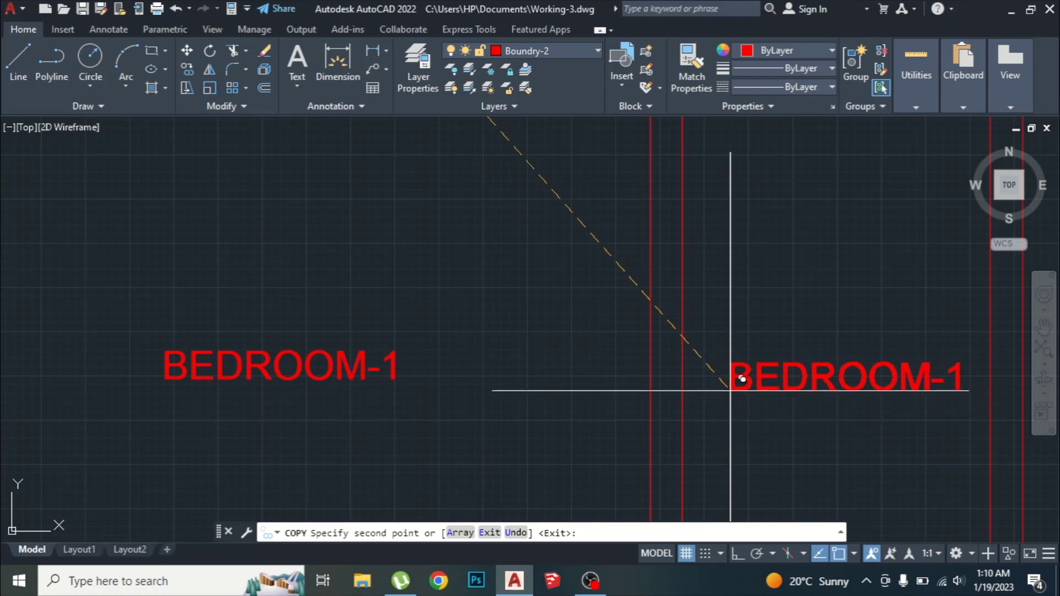
- Place copies of the label in the lower-left and lower-right rooms and finish the Copy command
{"action": "scroll", "coordinate": [663, 279], "scroll_direction": "down", "scroll_amount": 5}
{"action": "scroll", "coordinate": [674, 271], "scroll_direction": "down", "scroll_amount": 5}
{"action": "scroll", "coordinate": [634, 315], "scroll_direction": "up", "scroll_amount": 8}
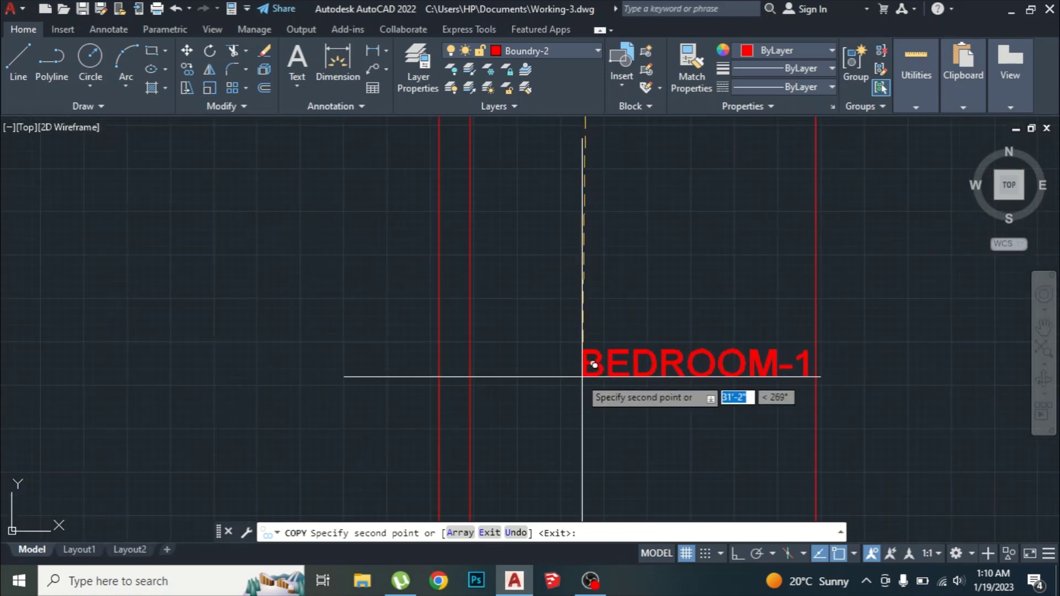
{"action": "scroll", "coordinate": [559, 368], "scroll_direction": "down", "scroll_amount": 5}
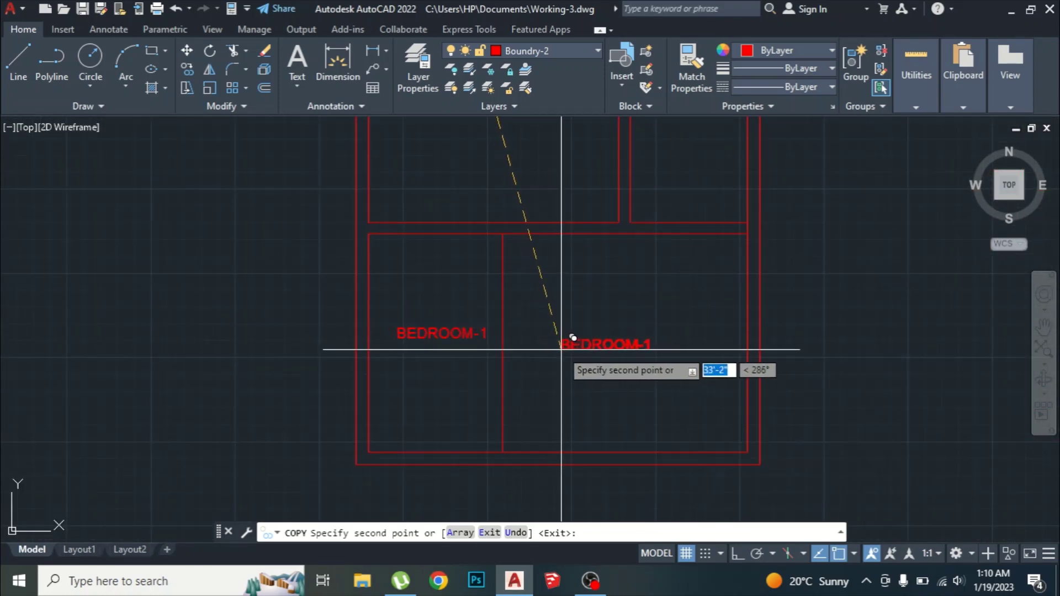
{"action": "left_click", "coordinate": [578, 339]}
{"action": "key", "text": "Return"}
{"action": "scroll", "coordinate": [607, 326], "scroll_direction": "down", "scroll_amount": 6}
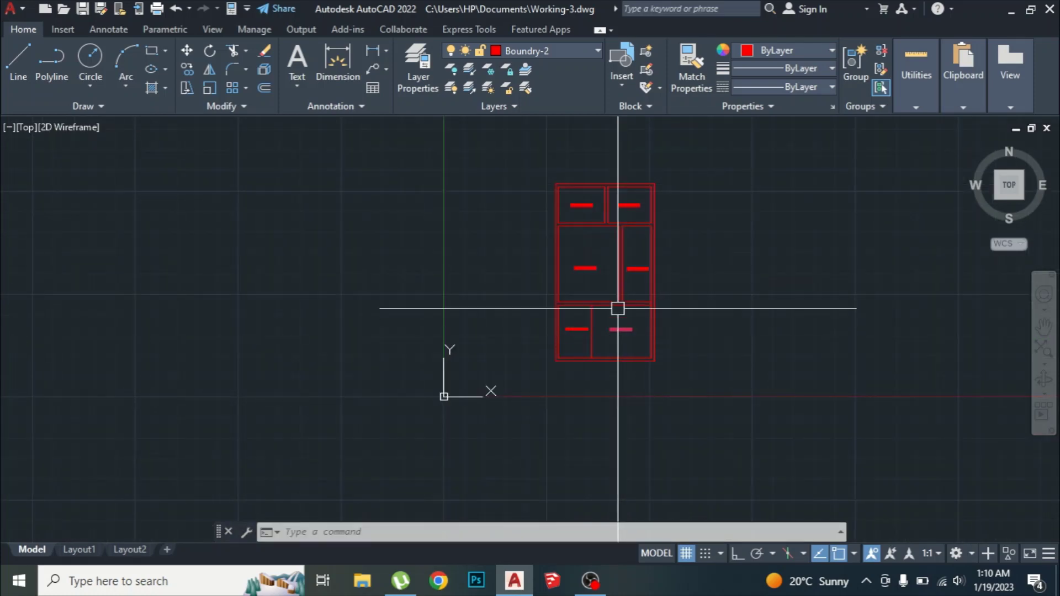
- Change the label text in the upper-right room to BEDROOM-2
{"action": "scroll", "coordinate": [608, 287], "scroll_direction": "up", "scroll_amount": 4}
{"action": "scroll", "coordinate": [586, 250], "scroll_direction": "down", "scroll_amount": 3}
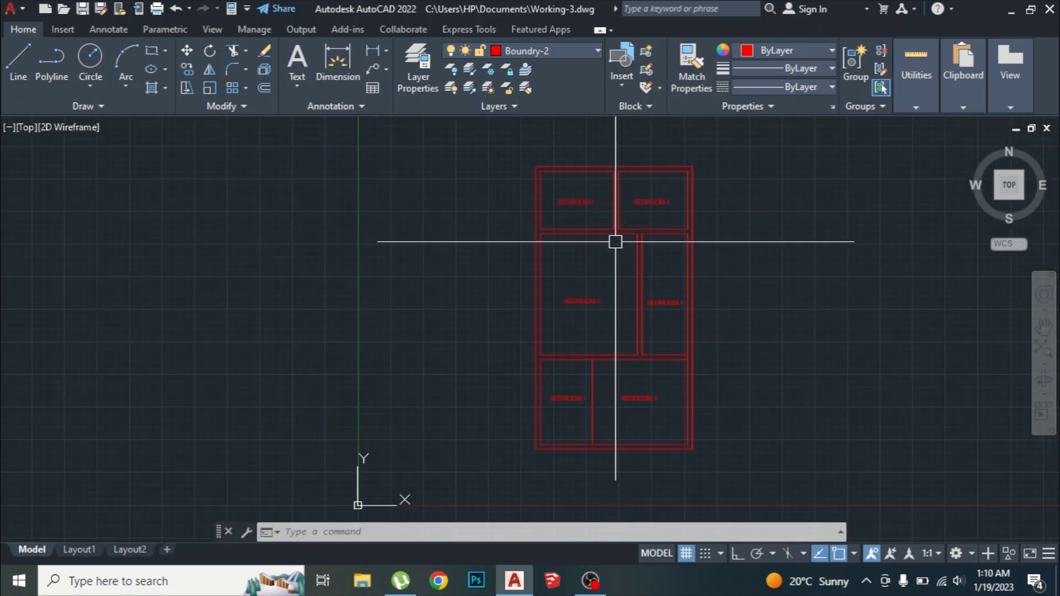
{"action": "scroll", "coordinate": [574, 196], "scroll_direction": "up", "scroll_amount": 6}
{"action": "scroll", "coordinate": [570, 197], "scroll_direction": "down", "scroll_amount": 4}
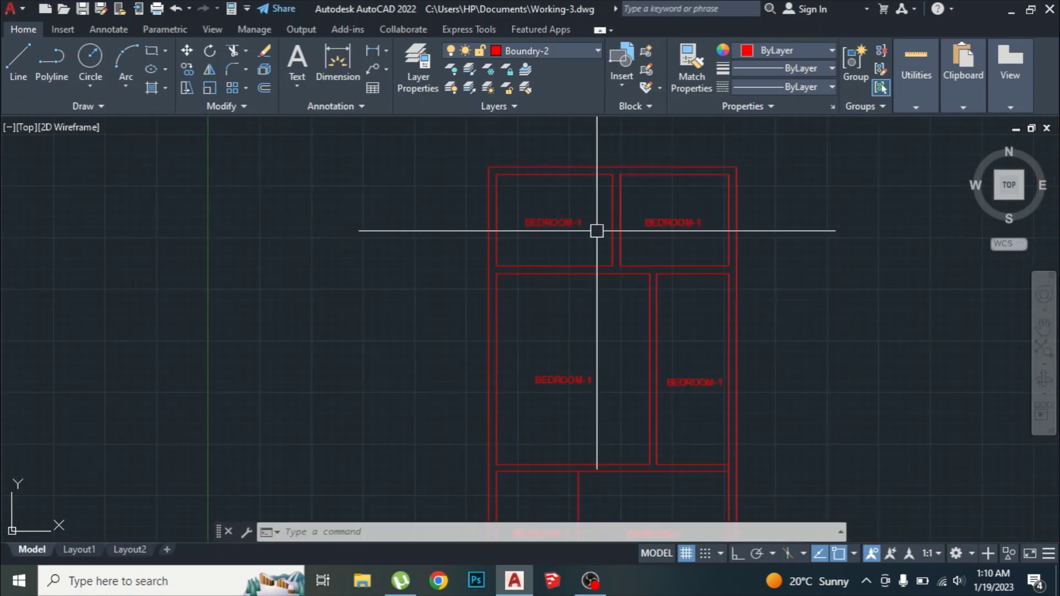
{"action": "scroll", "coordinate": [618, 221], "scroll_direction": "up", "scroll_amount": 2}
{"action": "scroll", "coordinate": [608, 221], "scroll_direction": "down", "scroll_amount": 2}
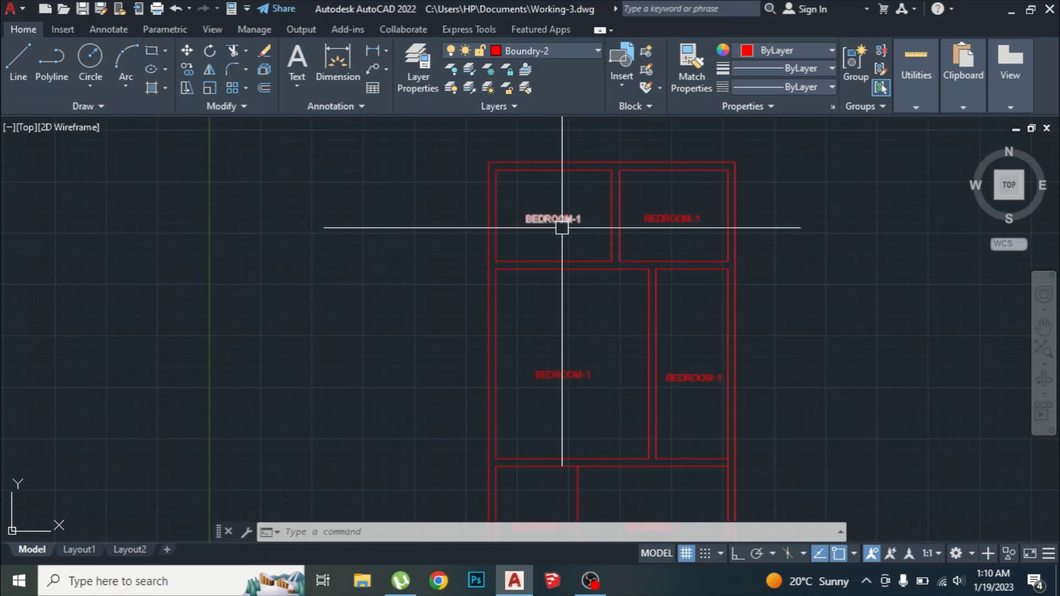
{"action": "scroll", "coordinate": [659, 205], "scroll_direction": "up", "scroll_amount": 4}
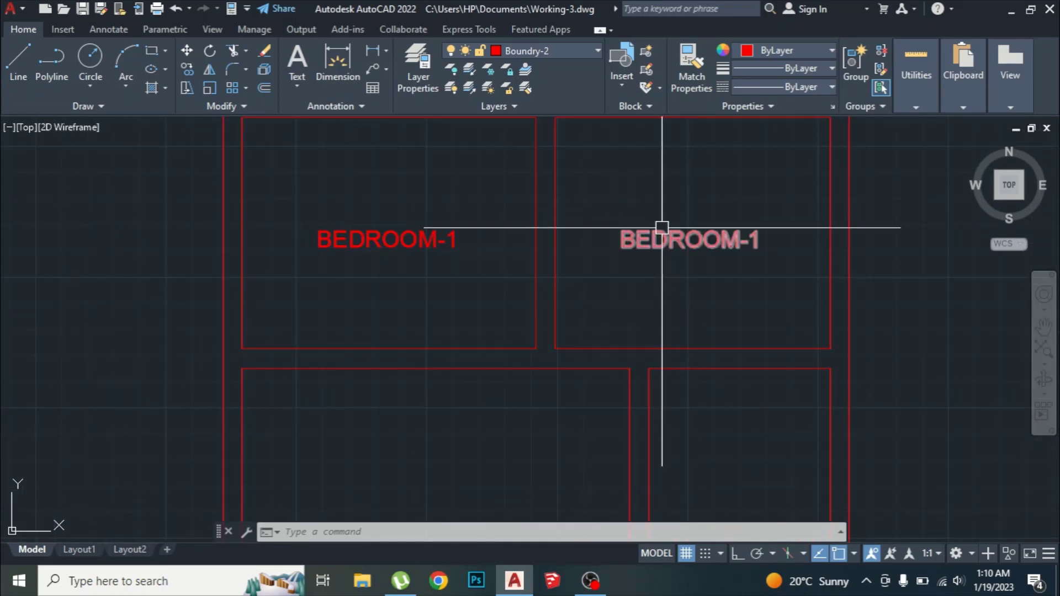
{"action": "left_click", "coordinate": [677, 239]}
{"action": "double_click", "coordinate": [685, 241]}
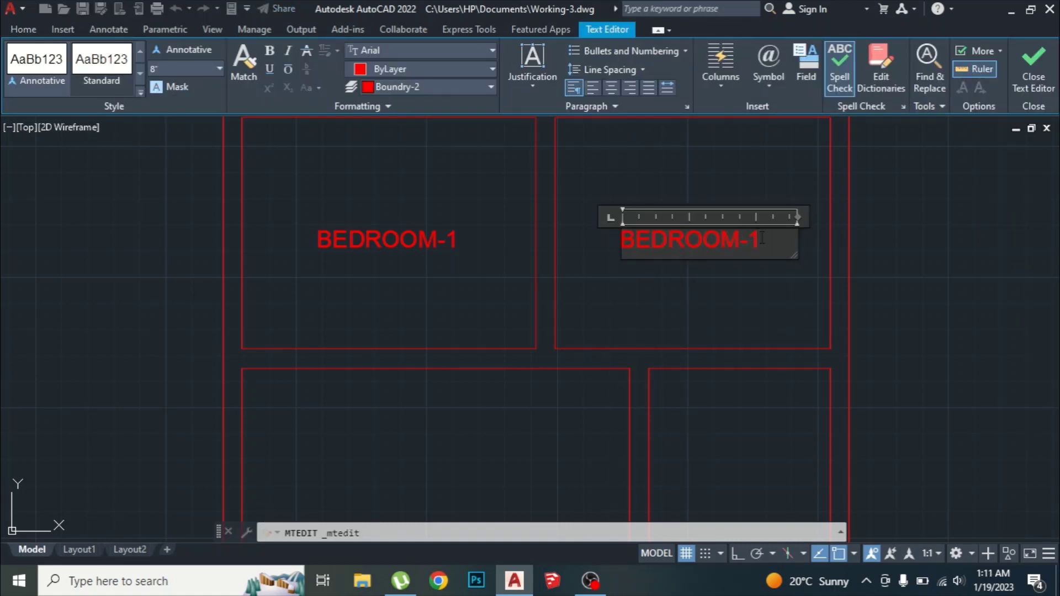
{"action": "left_click", "coordinate": [752, 283]}
- Change the label text in the large middle-left room to LIVING AREA
{"action": "scroll", "coordinate": [613, 268], "scroll_direction": "down", "scroll_amount": 3}
{"action": "scroll", "coordinate": [603, 291], "scroll_direction": "up", "scroll_amount": 5}
{"action": "left_click", "coordinate": [608, 291]}
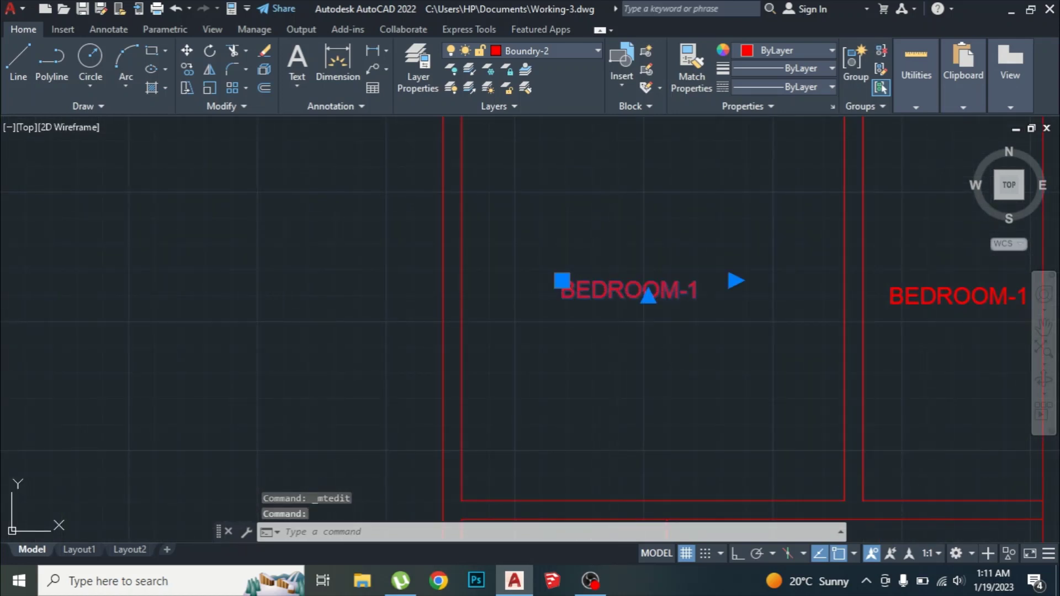
{"action": "double_click", "coordinate": [608, 291]}
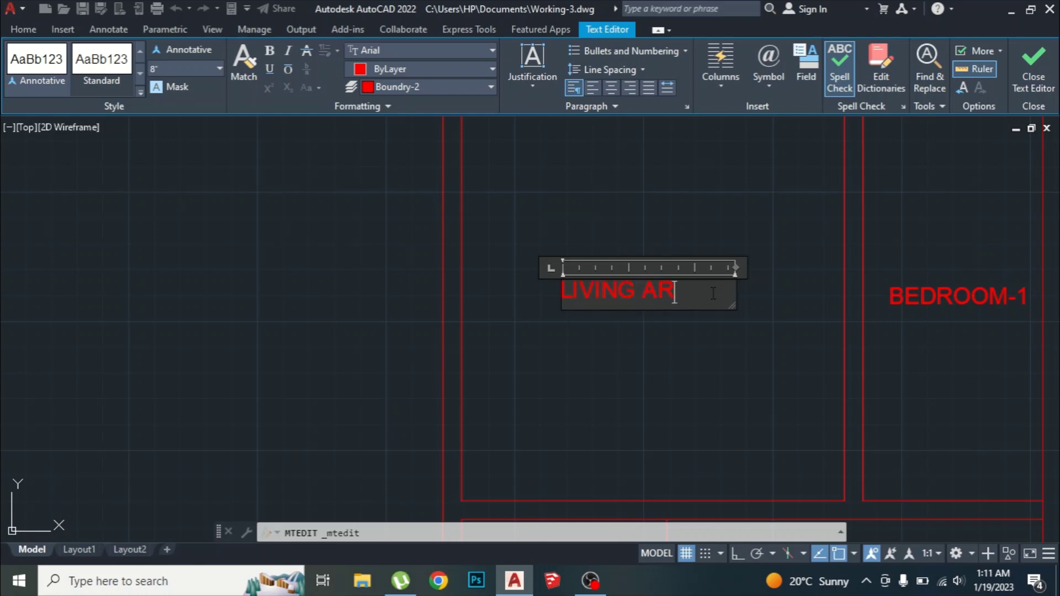
{"action": "left_click", "coordinate": [632, 366]}
- Change the label text in the narrow middle-right room to KITCHEN
{"action": "scroll", "coordinate": [442, 257], "scroll_direction": "down", "scroll_amount": 4}
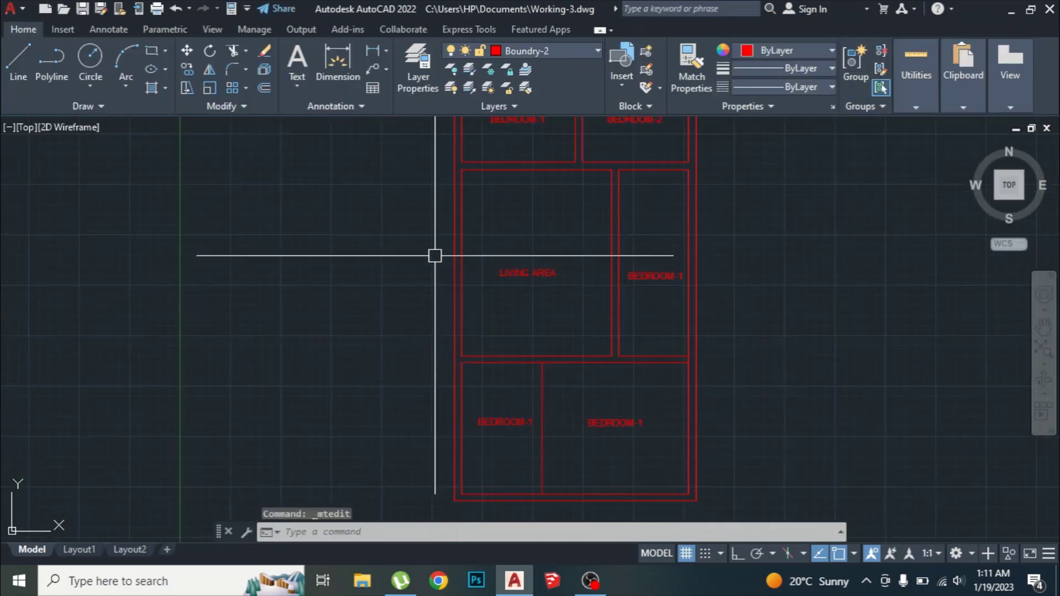
{"action": "scroll", "coordinate": [656, 273], "scroll_direction": "up", "scroll_amount": 4}
{"action": "left_click", "coordinate": [656, 272]}
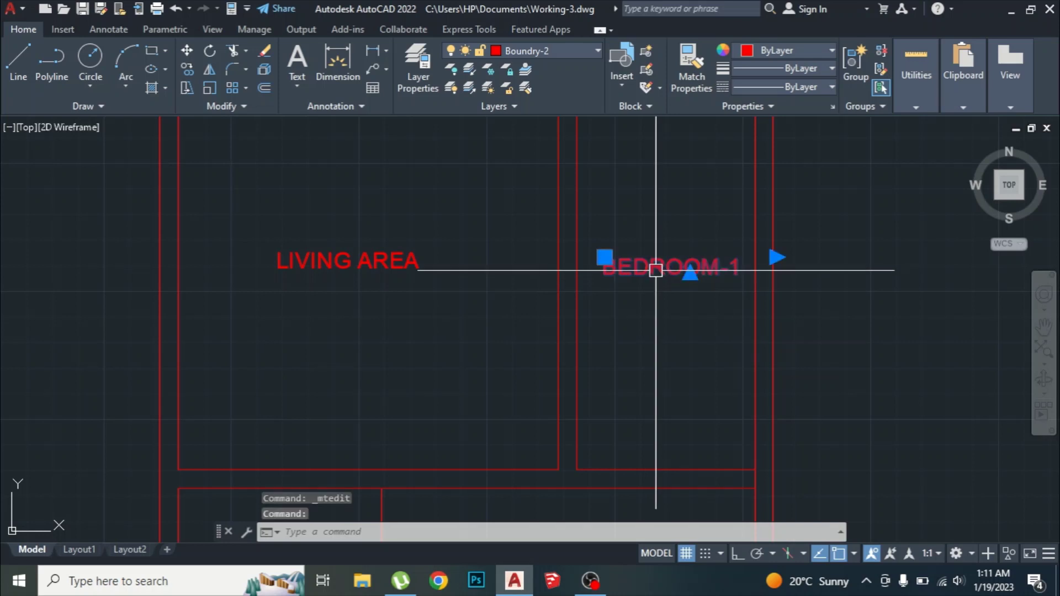
{"action": "double_click", "coordinate": [703, 267]}
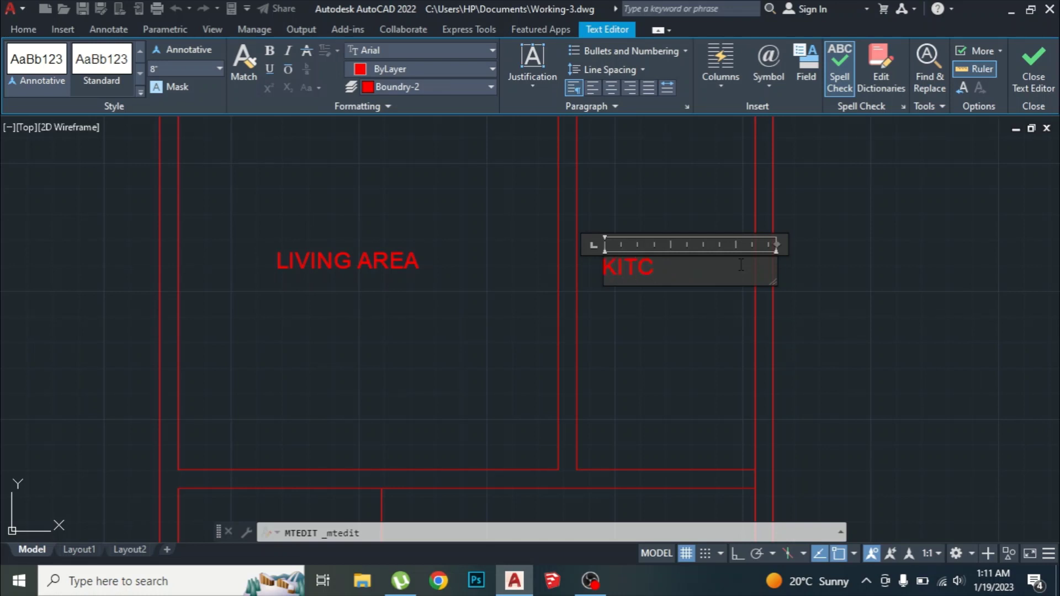
{"action": "left_click", "coordinate": [685, 331]}
- Change the label text in the plan's lower-left room to LAWN
{"action": "scroll", "coordinate": [631, 220], "scroll_direction": "down", "scroll_amount": 4}
{"action": "scroll", "coordinate": [575, 288], "scroll_direction": "up", "scroll_amount": 5}
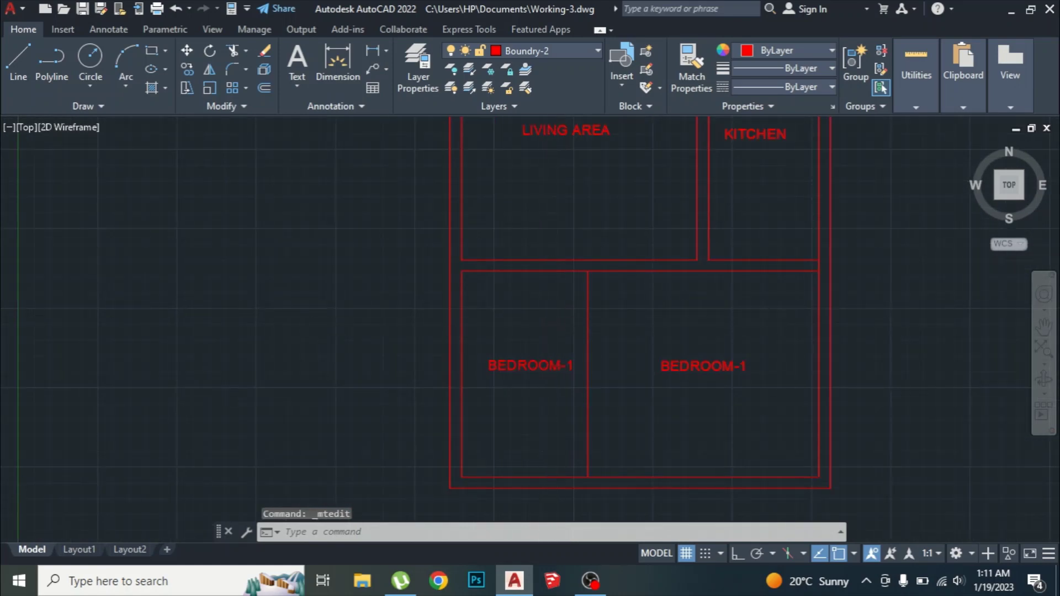
{"action": "scroll", "coordinate": [530, 359], "scroll_direction": "up", "scroll_amount": 3}
{"action": "left_click", "coordinate": [531, 365]}
{"action": "double_click", "coordinate": [613, 396]}
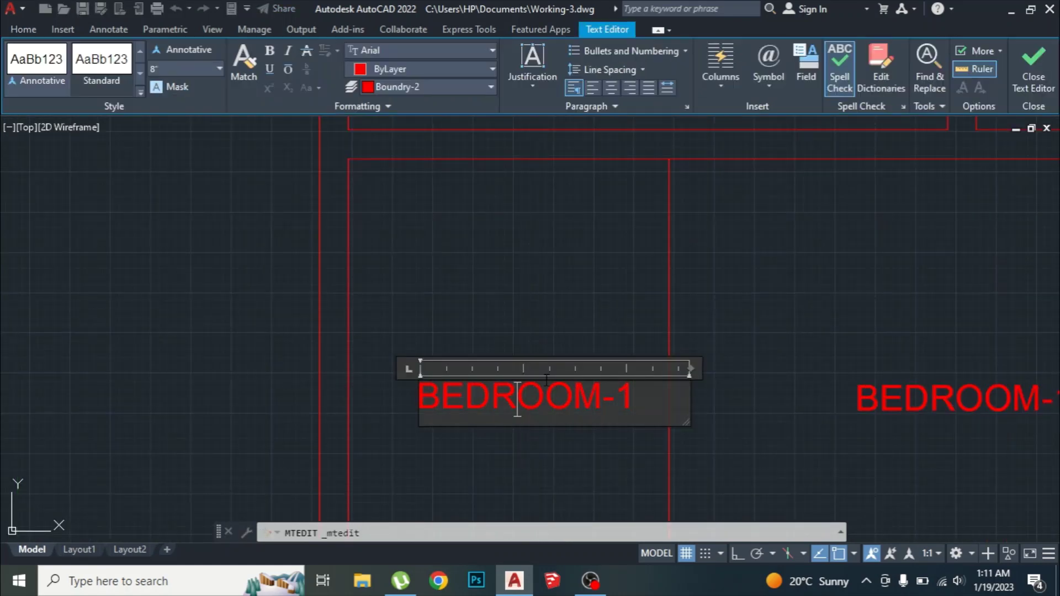
{"action": "scroll", "coordinate": [647, 374], "scroll_direction": "down", "scroll_amount": 2}
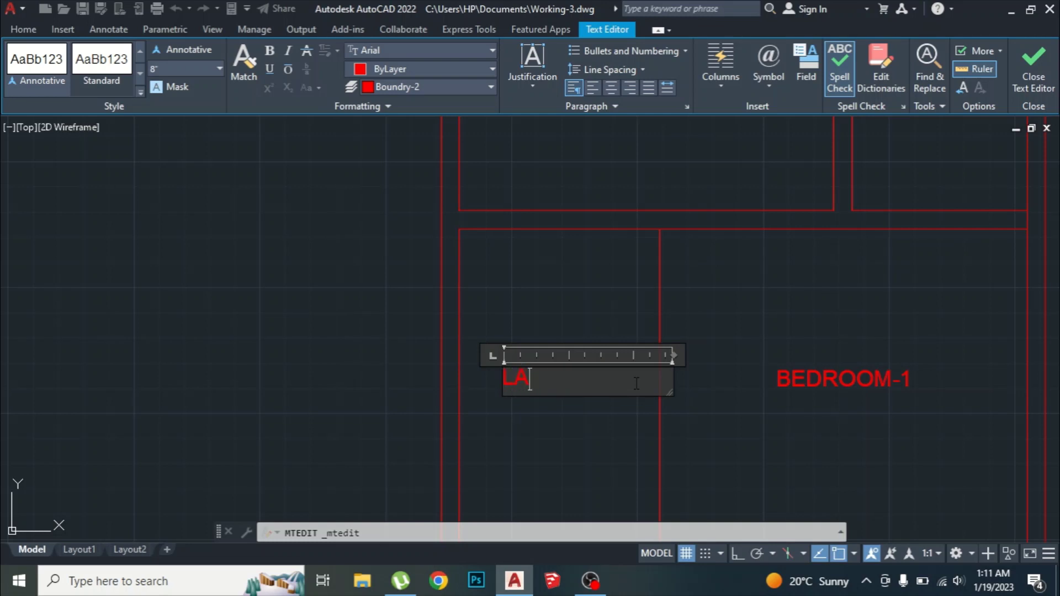
{"action": "left_click", "coordinate": [551, 291]}
- Change the label text in the plan's lower-right room to PORCH
{"action": "scroll", "coordinate": [500, 306], "scroll_direction": "down", "scroll_amount": 2}
{"action": "scroll", "coordinate": [707, 359], "scroll_direction": "up", "scroll_amount": 2}
{"action": "left_click", "coordinate": [712, 345]}
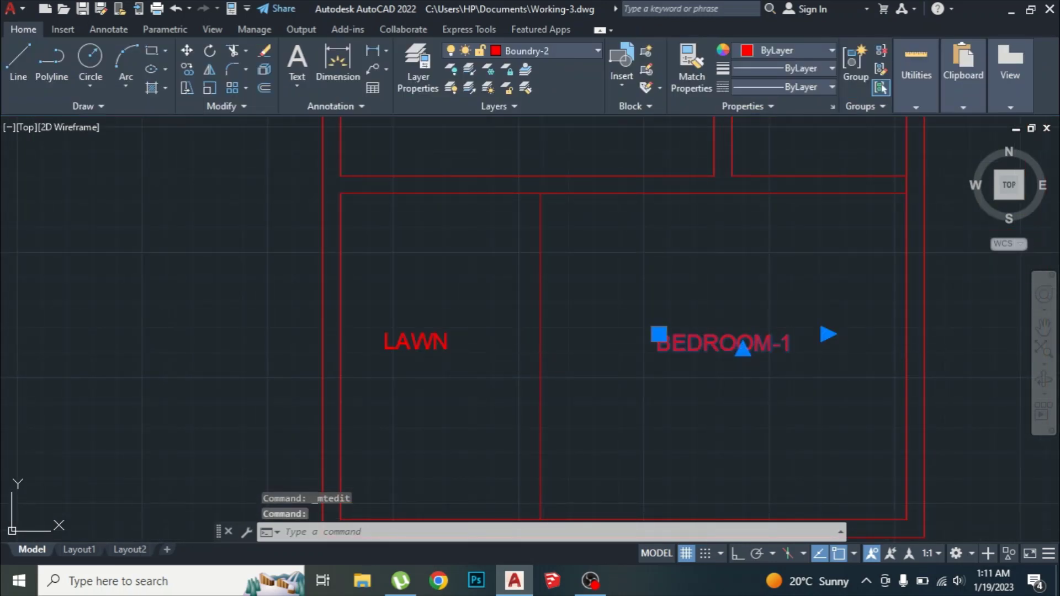
{"action": "double_click", "coordinate": [704, 345]}
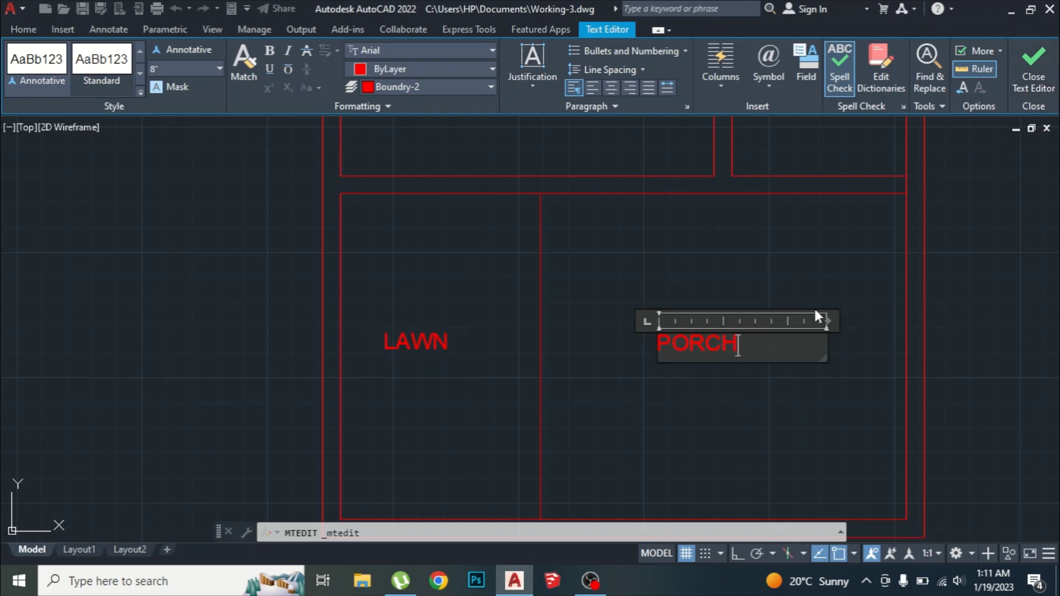
{"action": "left_click", "coordinate": [1023, 62]}
- Examine the room labels across the whole floor plan, from an overview and up close
{"action": "scroll", "coordinate": [758, 291], "scroll_direction": "down", "scroll_amount": 5}
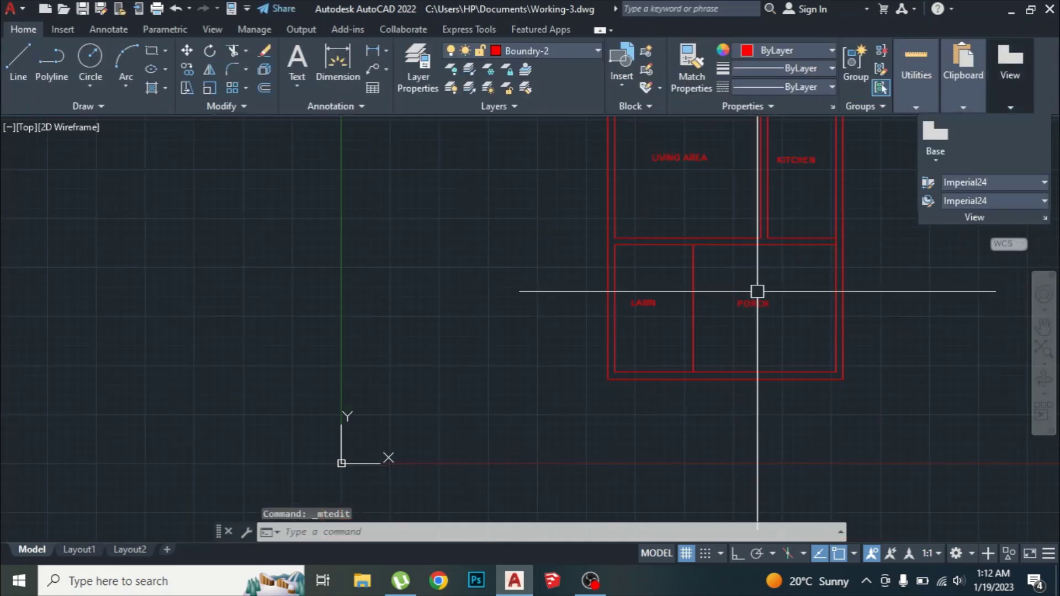
{"action": "scroll", "coordinate": [740, 326], "scroll_direction": "down", "scroll_amount": 4}
{"action": "scroll", "coordinate": [718, 314], "scroll_direction": "up", "scroll_amount": 4}
{"action": "scroll", "coordinate": [643, 253], "scroll_direction": "down", "scroll_amount": 4}
{"action": "scroll", "coordinate": [682, 331], "scroll_direction": "up", "scroll_amount": 2}
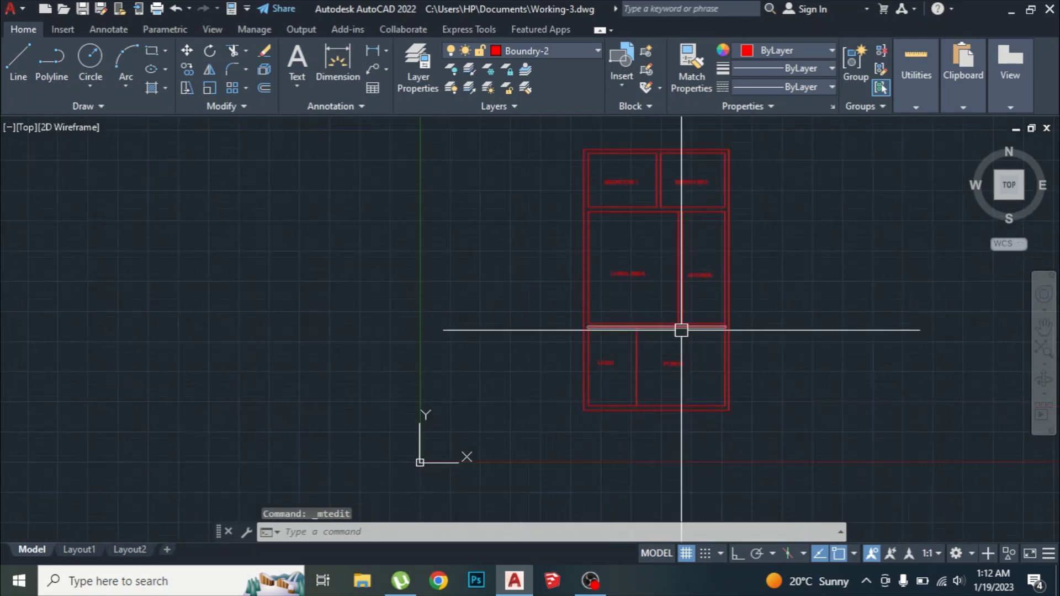
{"action": "key", "text": "Escape"}
{"action": "key", "text": "Escape"}
{"action": "key", "text": "Escape"}
{"action": "scroll", "coordinate": [696, 327], "scroll_direction": "up", "scroll_amount": 3}
{"action": "scroll", "coordinate": [698, 315], "scroll_direction": "down", "scroll_amount": 5}
{"action": "scroll", "coordinate": [723, 322], "scroll_direction": "up", "scroll_amount": 3}
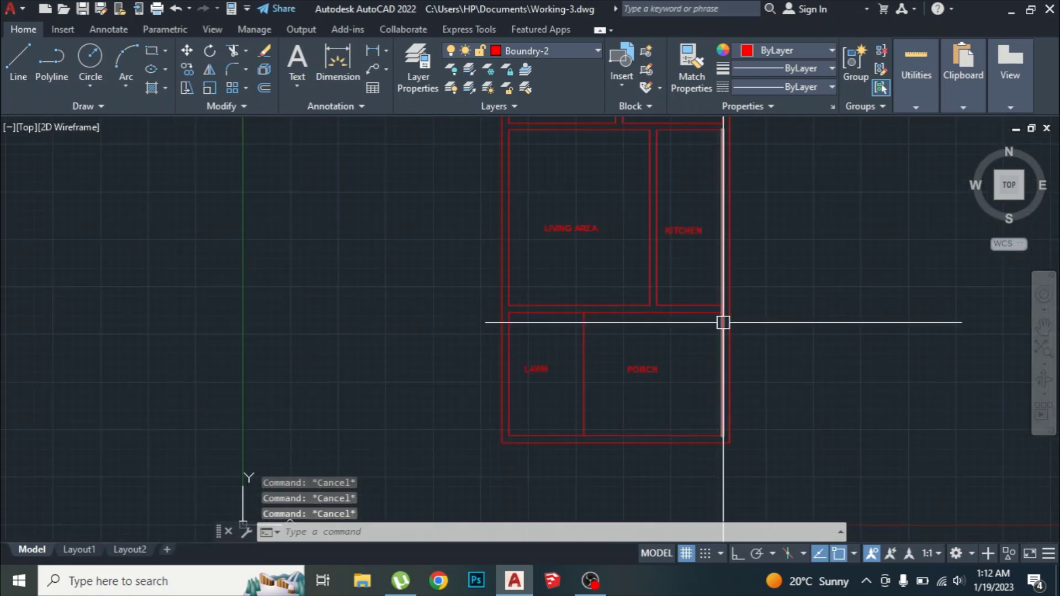
- Save the labelled floor plan under its existing file name
{"action": "scroll", "coordinate": [724, 322], "scroll_direction": "down", "scroll_amount": 2}
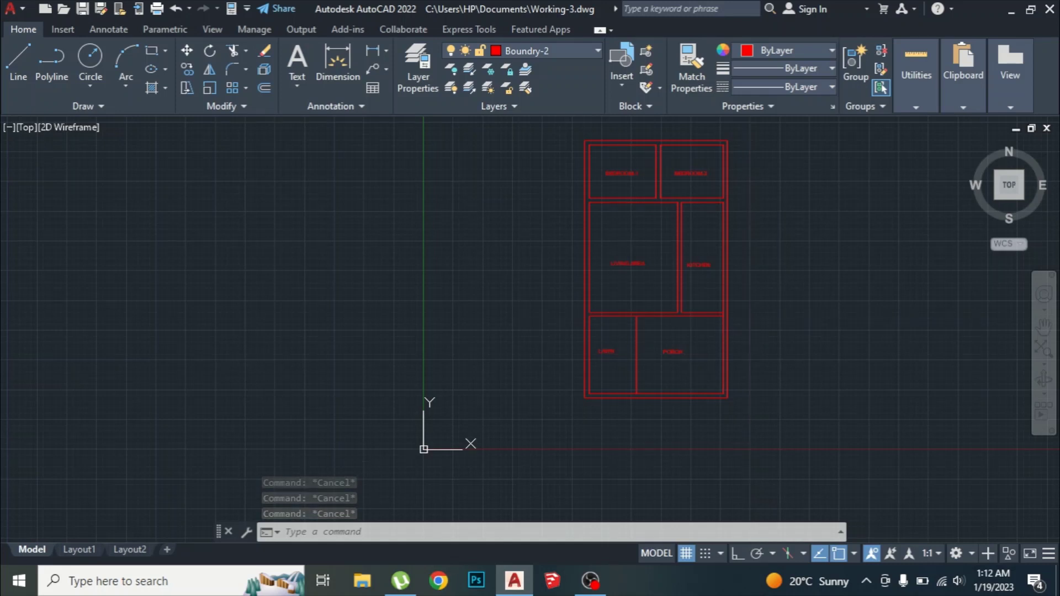
{"action": "key", "text": "ctrl+s"}
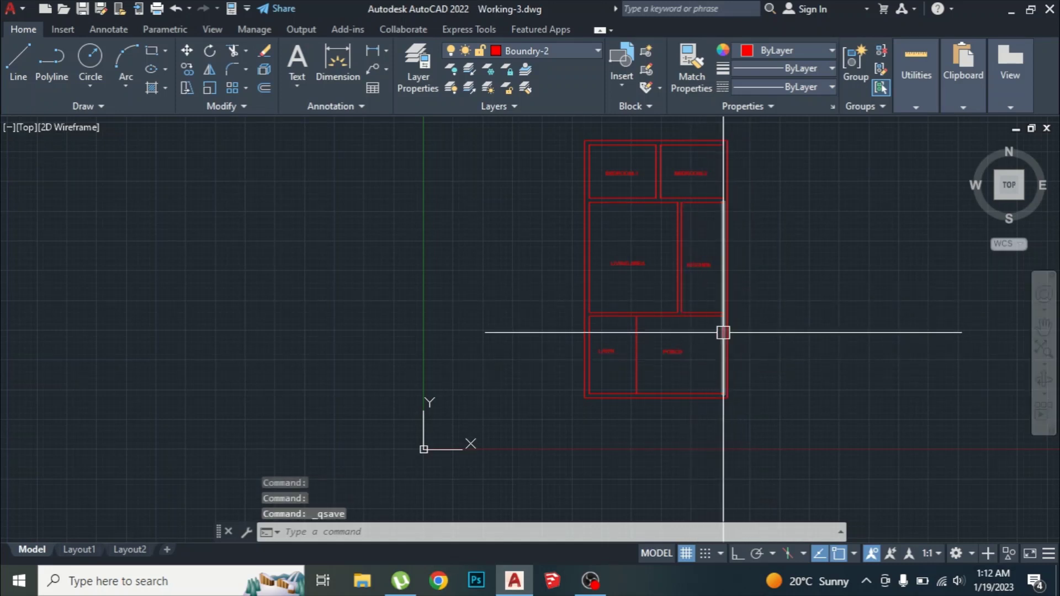
- Trim away the short piece of the right inner wall line that crosses the wall between the kitchen and the porch
{"action": "scroll", "coordinate": [712, 338], "scroll_direction": "up", "scroll_amount": 3}
{"action": "scroll", "coordinate": [741, 331], "scroll_direction": "up", "scroll_amount": 2}
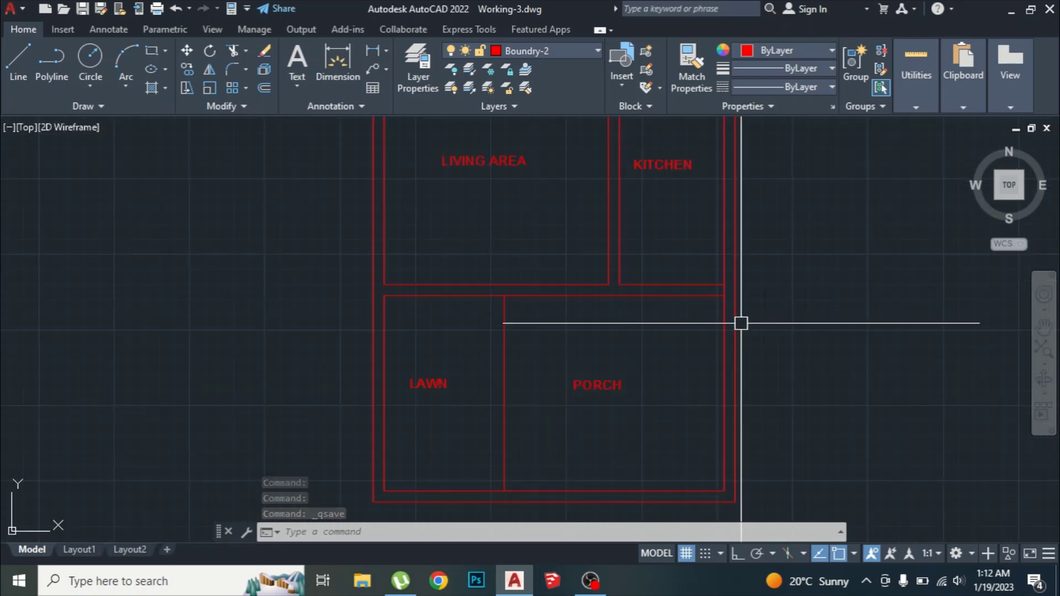
{"action": "type", "text": "tr"}
{"action": "key", "text": "Return"}
{"action": "scroll", "coordinate": [719, 299], "scroll_direction": "up", "scroll_amount": 3}
{"action": "scroll", "coordinate": [634, 244], "scroll_direction": "down", "scroll_amount": 5}
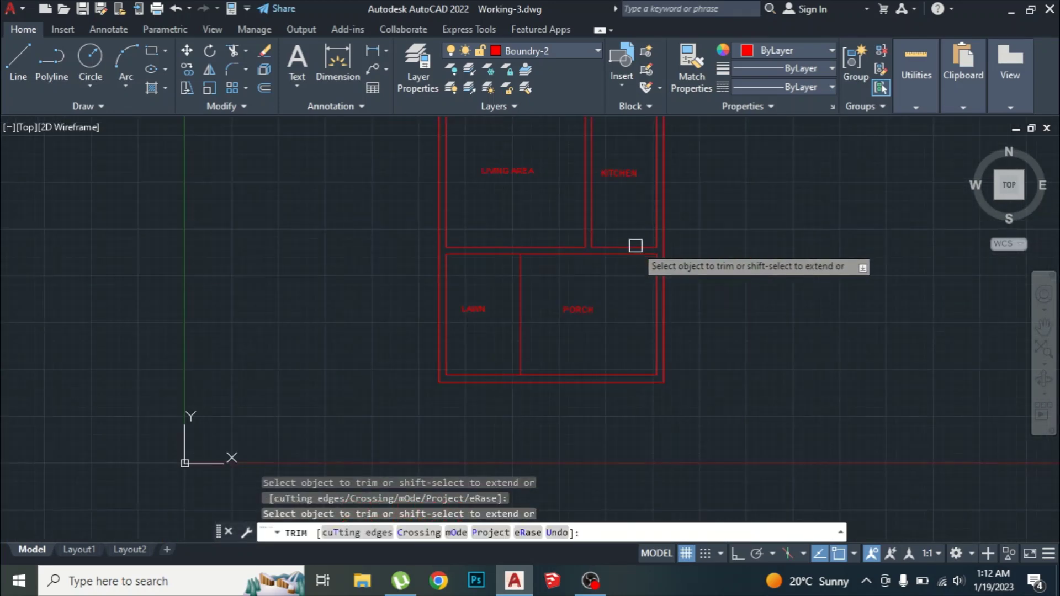
{"action": "key", "text": "Escape"}
{"action": "key", "text": "Escape"}
{"action": "key", "text": "Escape"}
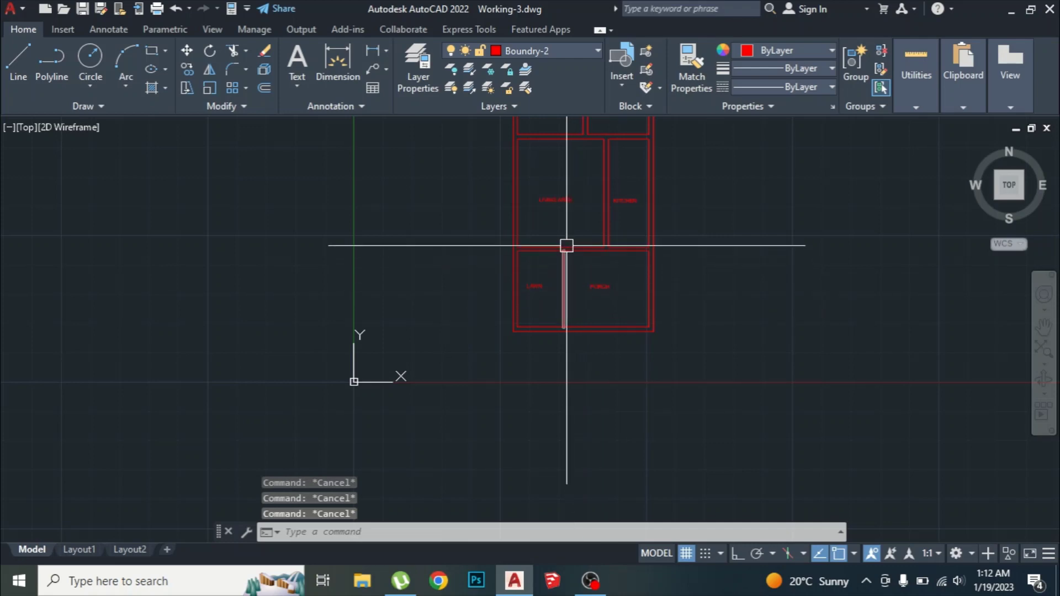
{"action": "scroll", "coordinate": [572, 244], "scroll_direction": "up", "scroll_amount": 3}
{"action": "scroll", "coordinate": [597, 250], "scroll_direction": "down", "scroll_amount": 2}
{"action": "scroll", "coordinate": [595, 318], "scroll_direction": "up", "scroll_amount": 2}
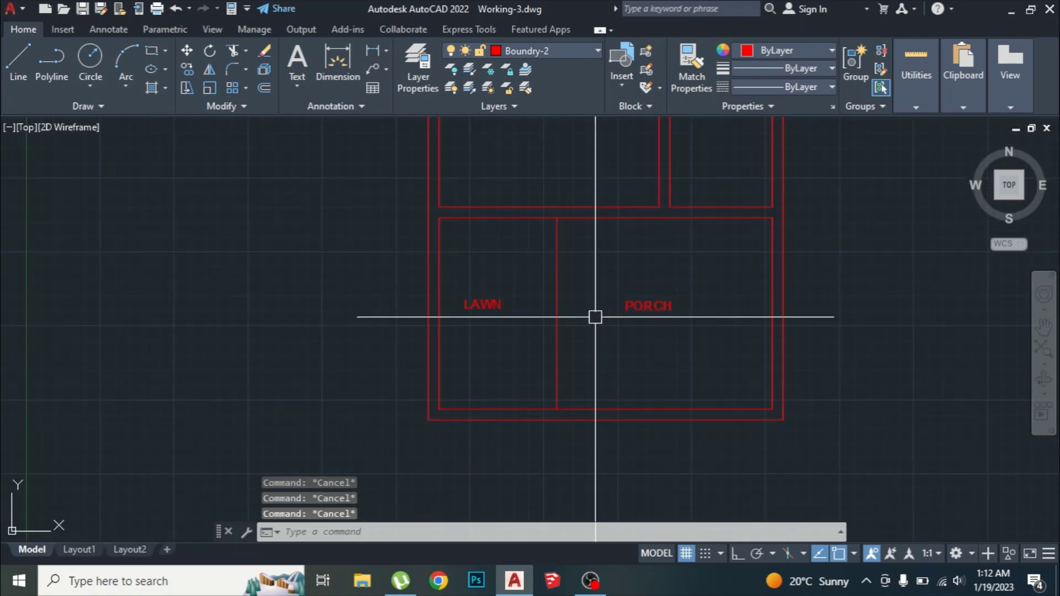
{"action": "mouse_move", "coordinate": [590, 587]}
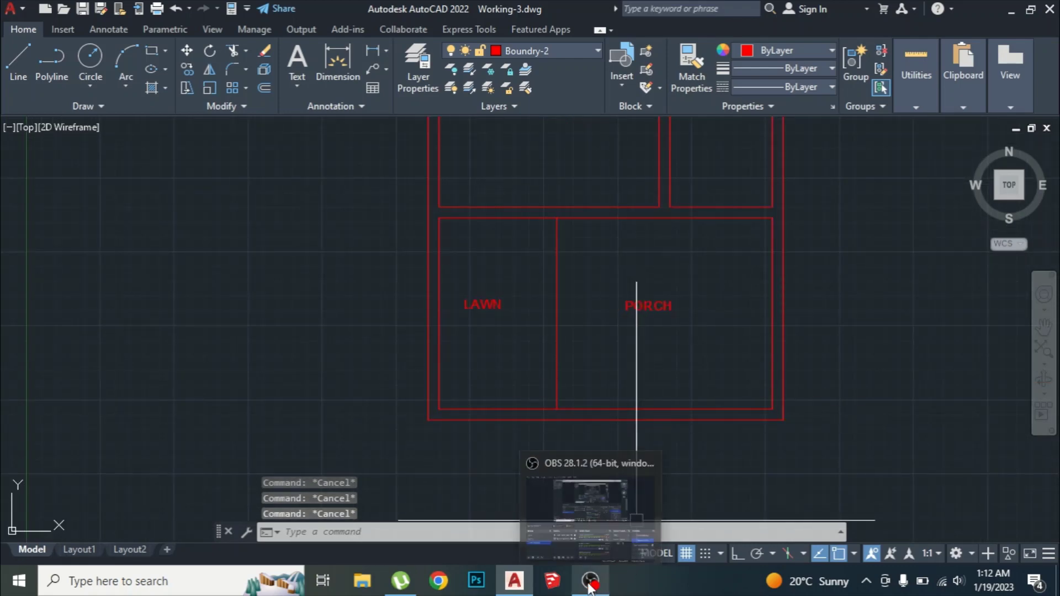
{"action": "left_click", "coordinate": [613, 528]}
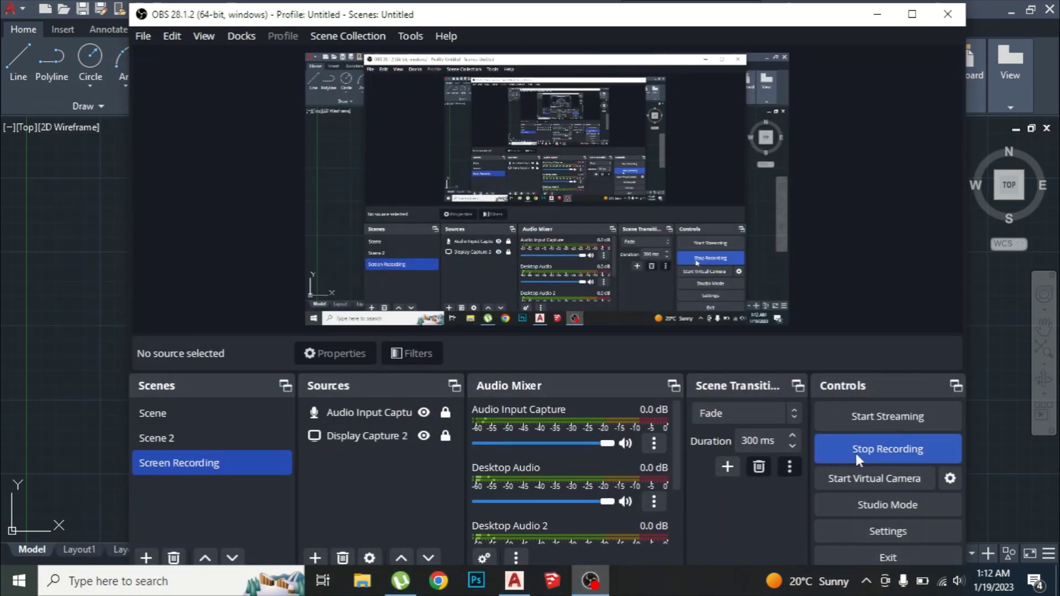